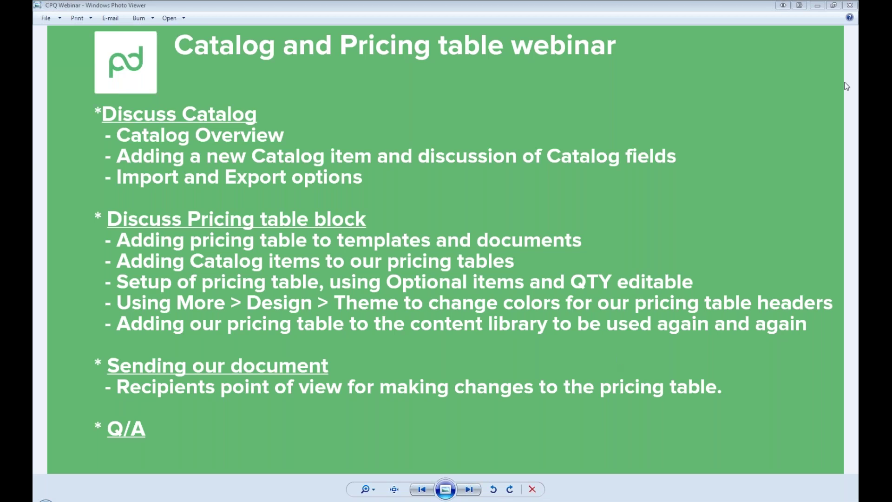
# Step: Switch from the agenda slide to the browser and examine the Configure Price Quote (CPQ) introduction on the PandaDoc product page
pyautogui.click(852, 6)
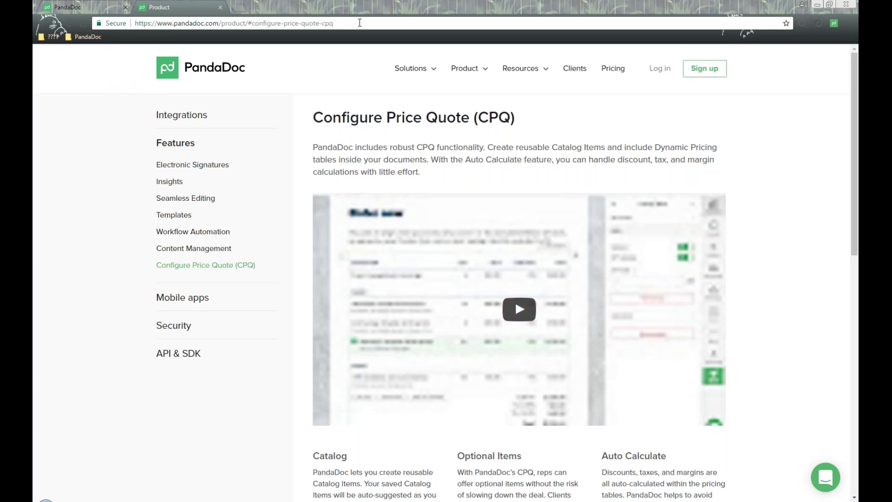
pyautogui.hotkey('ctrl', 'l')
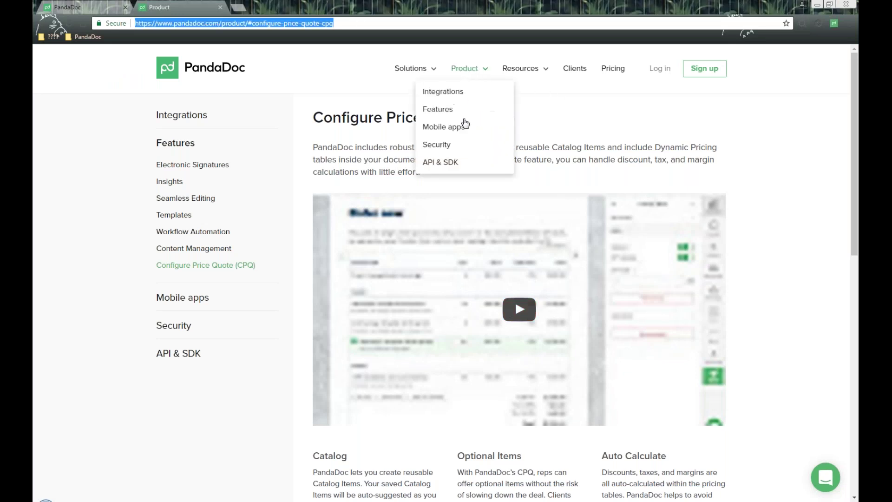
pyautogui.click(383, 140)
pyautogui.moveTo(316, 119); pyautogui.dragTo(579, 130)
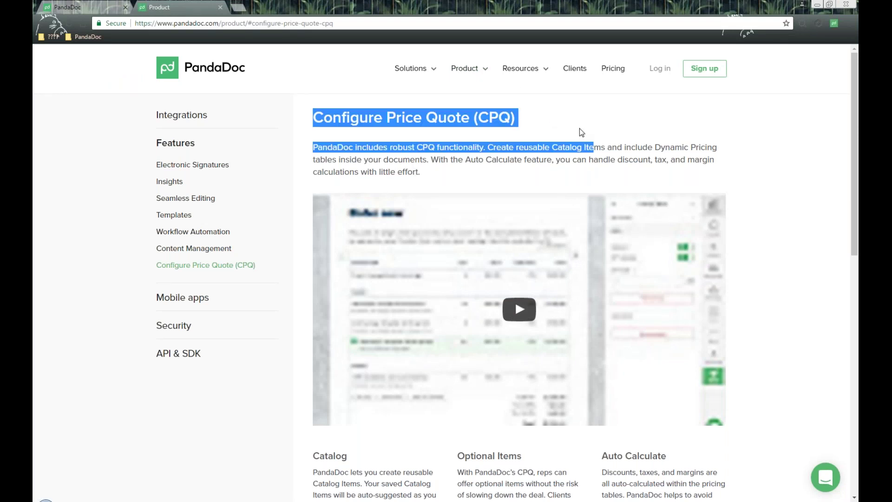
pyautogui.click(586, 122)
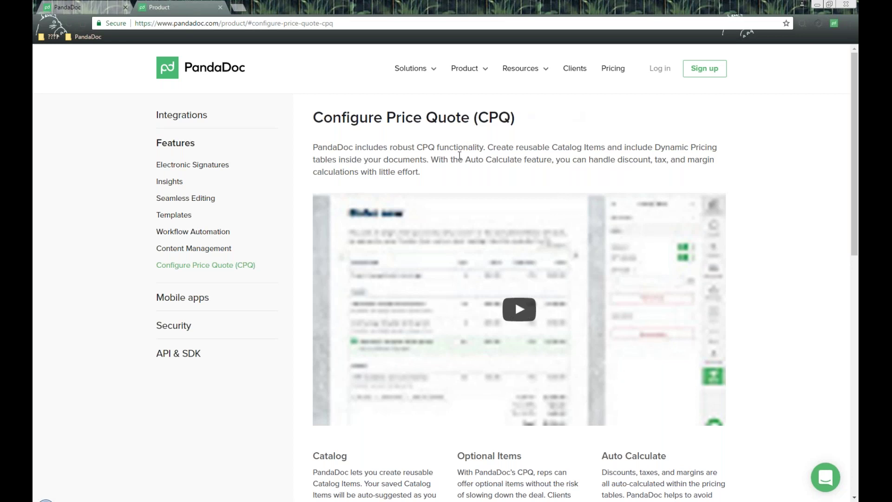
# Step: Switch to the PandaDoc web app and open the Catalog section
pyautogui.click(66, 5)
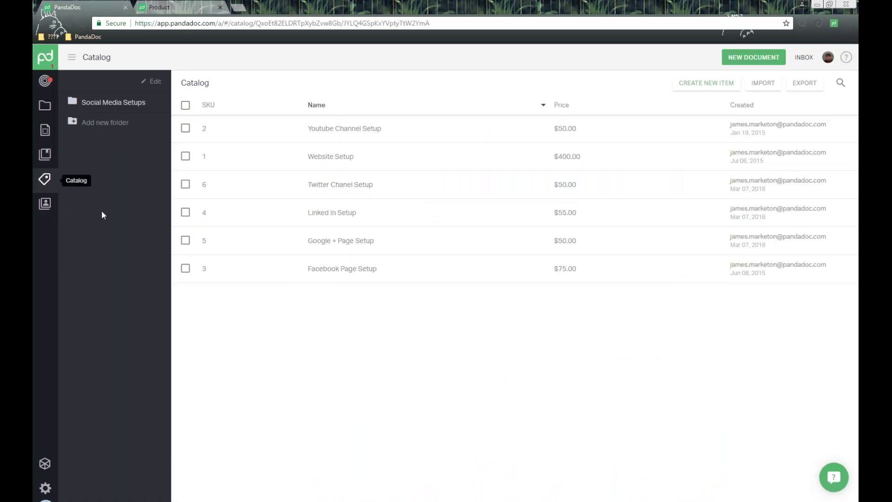
pyautogui.moveTo(72, 179)
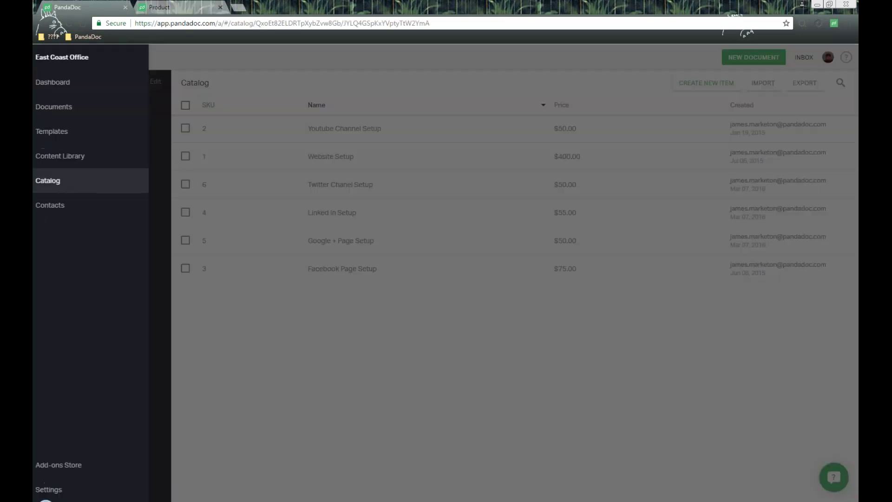
pyautogui.click(74, 180)
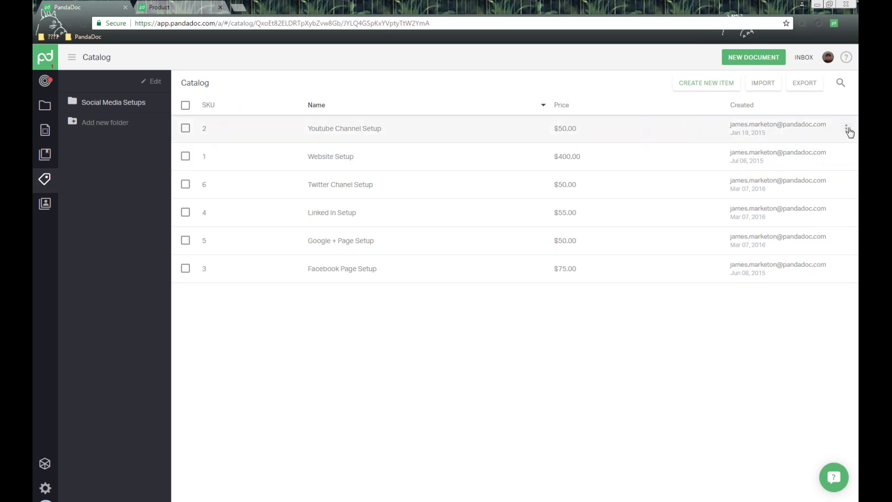
# Step: Examine the actions available for the Youtube Channel Setup item and for the first three catalog items selected together, and clear the selection
pyautogui.click(847, 130)
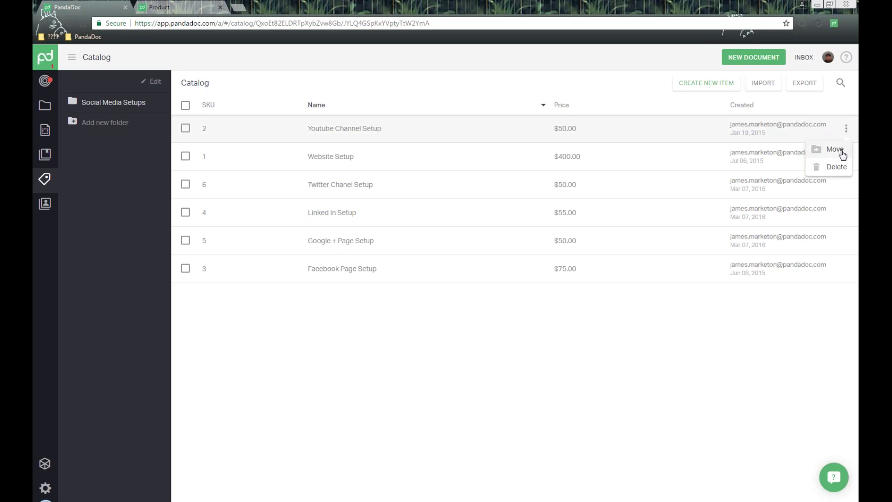
pyautogui.click(846, 129)
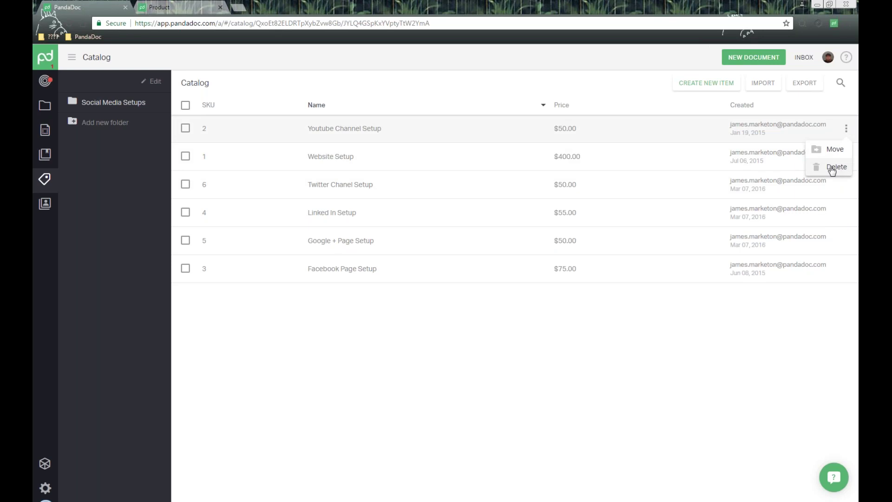
pyautogui.click(185, 128)
pyautogui.click(186, 156)
pyautogui.click(186, 184)
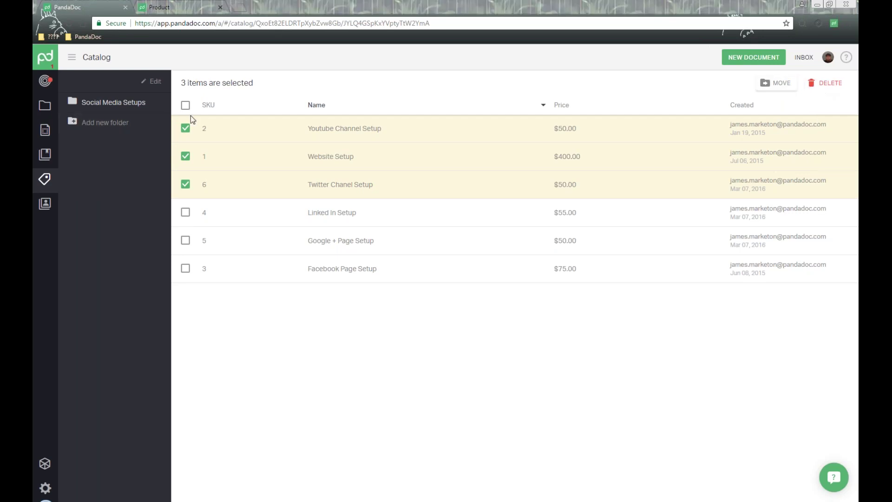
pyautogui.click(185, 156)
pyautogui.click(185, 184)
pyautogui.click(185, 128)
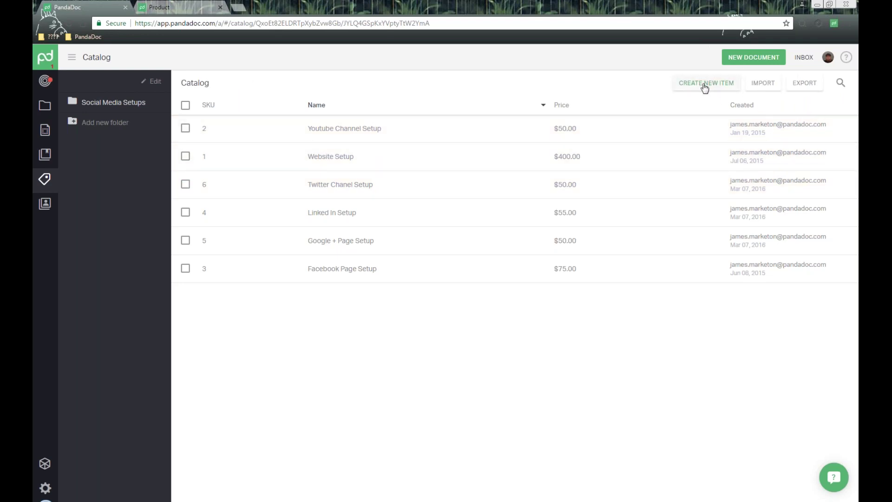
# Step: Review the predefined columns in the CSV requirements documentation linked from the catalog import, and close both the article and the import dialog
pyautogui.click(763, 84)
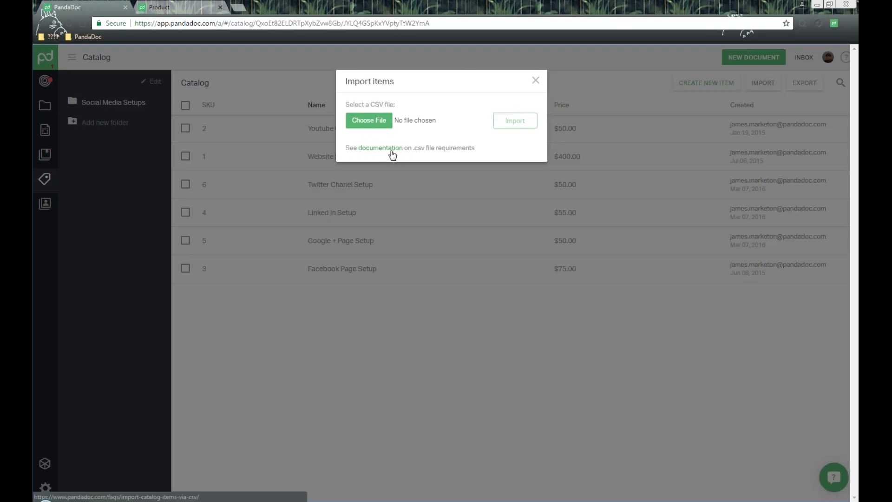
pyautogui.click(391, 149)
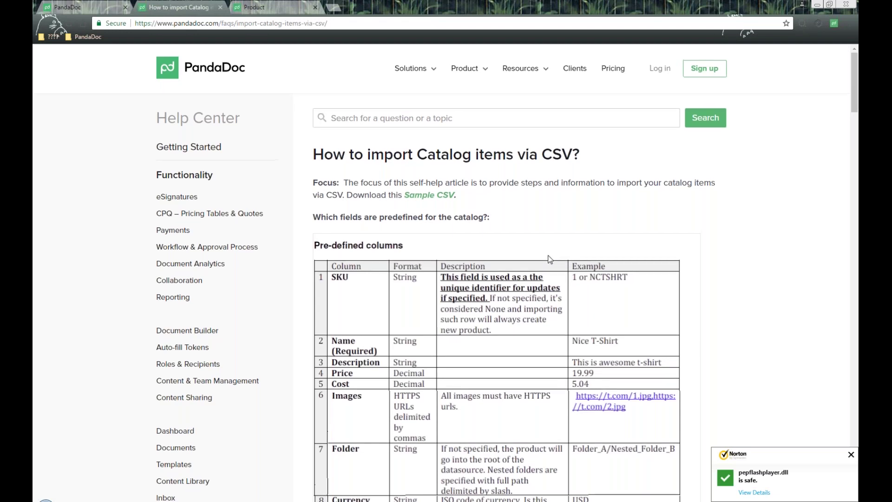
pyautogui.scroll(-1, 550, 259)
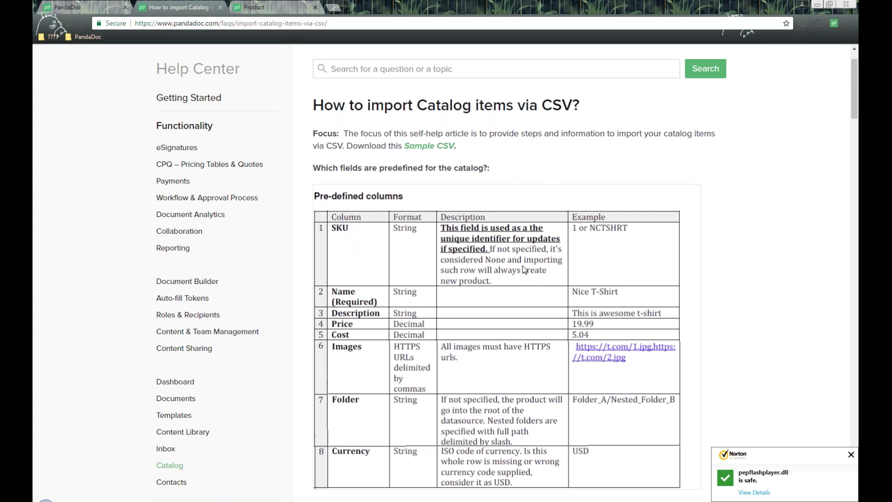
pyautogui.scroll(-1, 520, 261)
pyautogui.scroll(-1, 520, 264)
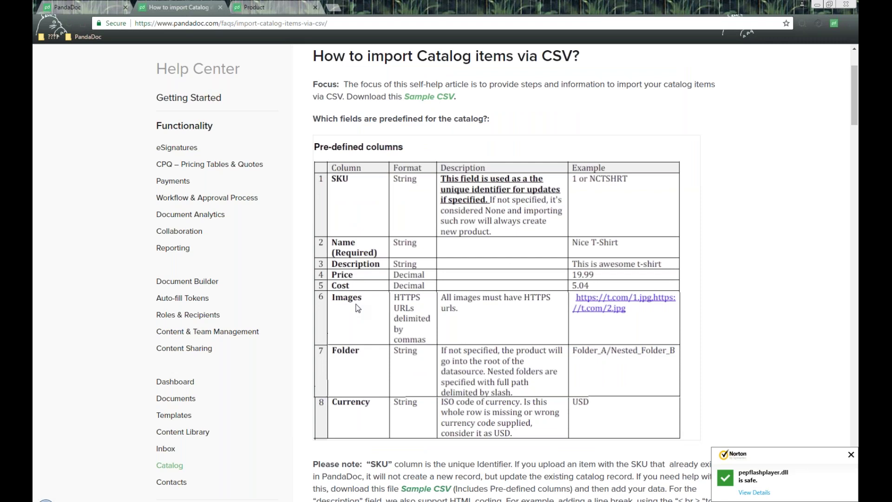
pyautogui.scroll(-3, 398, 289)
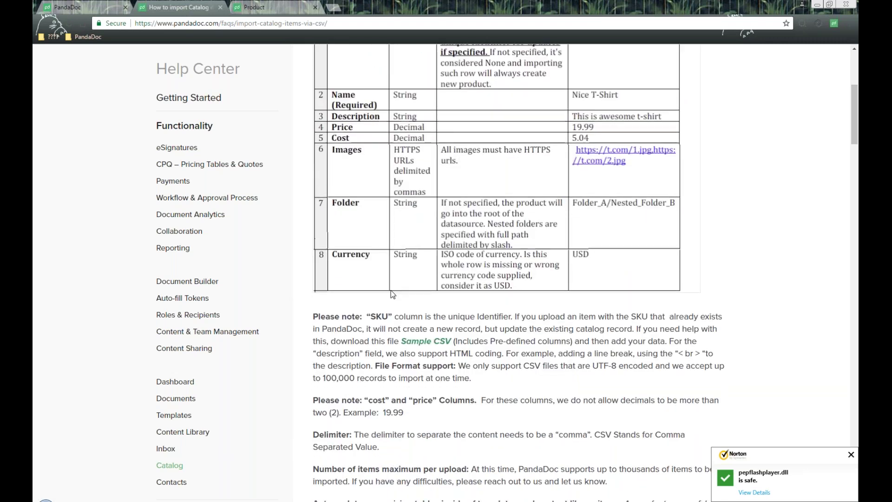
pyautogui.scroll(2, 524, 301)
pyautogui.scroll(4, 524, 301)
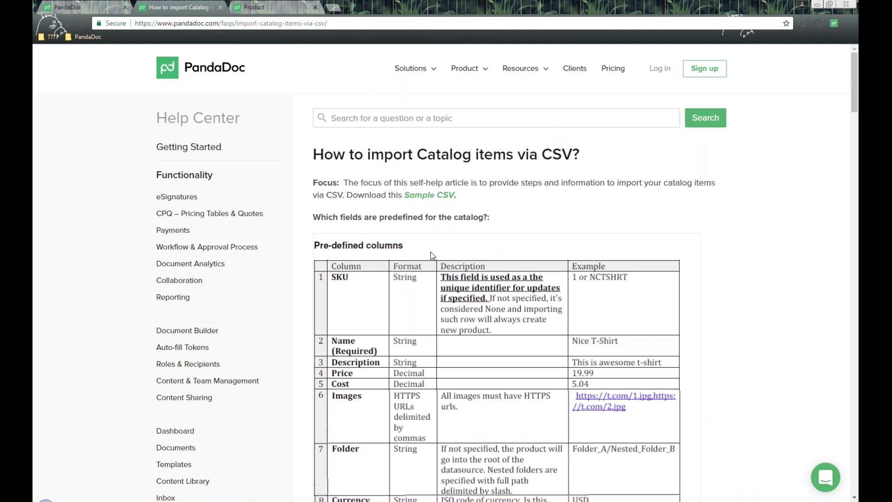
pyautogui.click(219, 8)
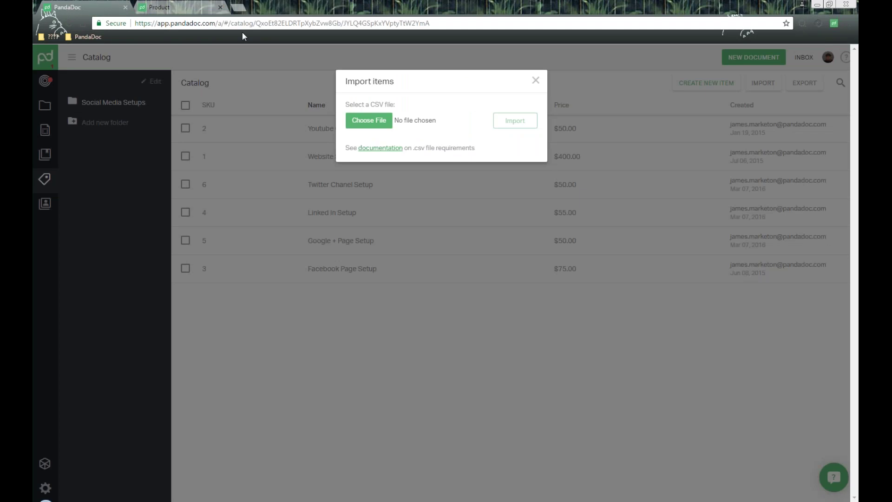
pyautogui.click(535, 80)
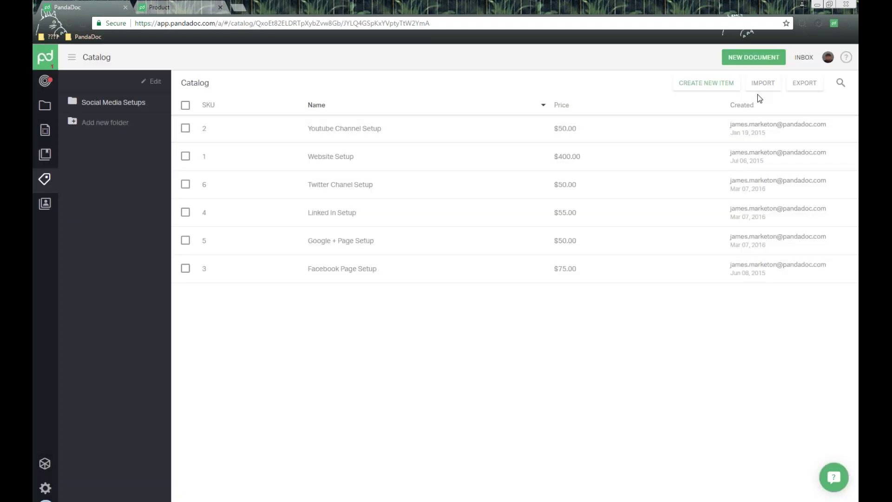
# Step: Export the catalog data and dismiss the export notice
pyautogui.click(814, 88)
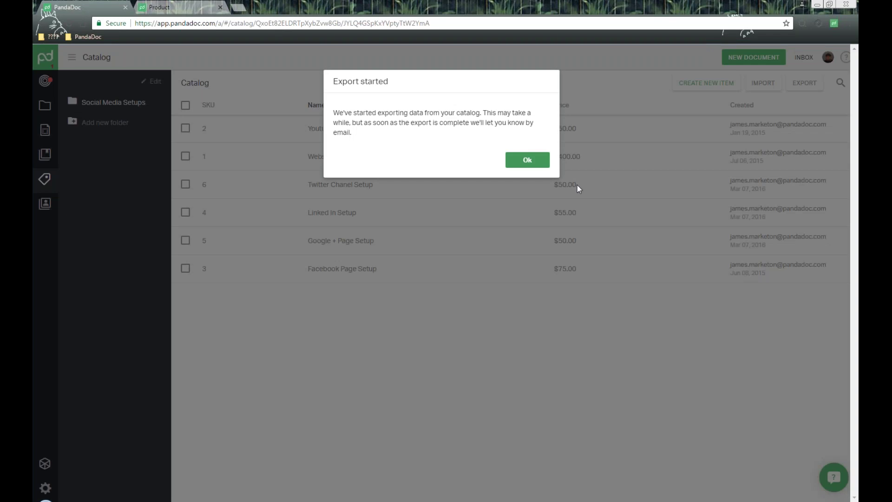
pyautogui.click(530, 161)
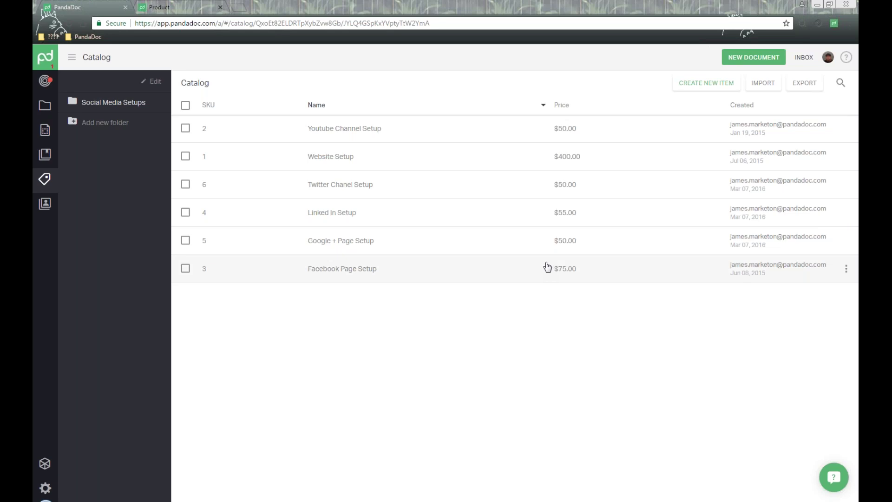
# Step: Open the Website Setup catalog item and examine its SKU, item name, currency choices and price
pyautogui.click(389, 163)
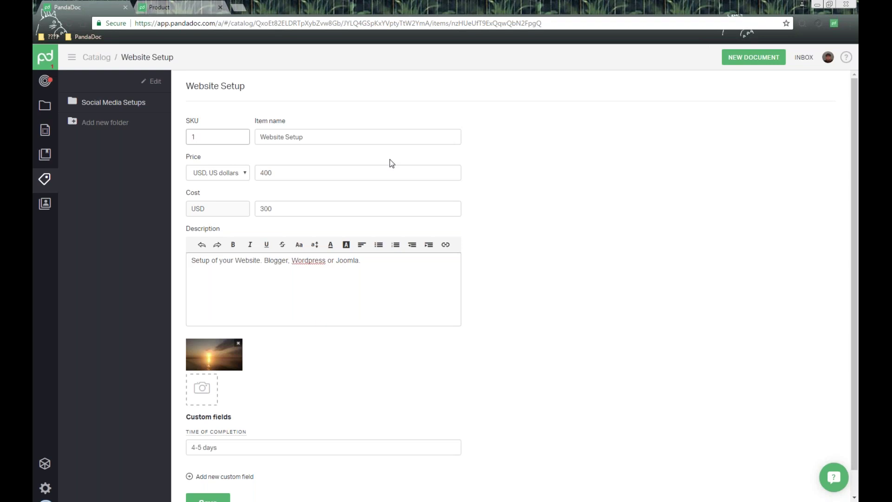
pyautogui.doubleClick(213, 137)
pyautogui.press('Tab')
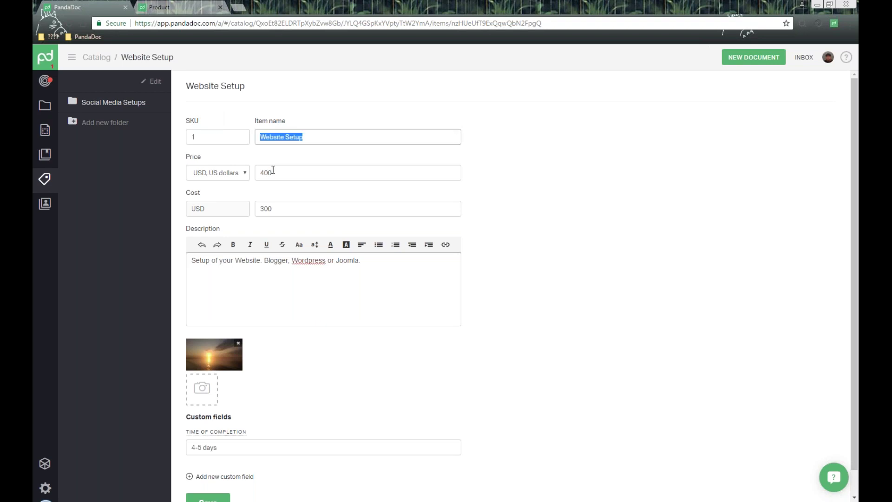
pyautogui.click(242, 174)
pyautogui.scroll(20, 267, 272)
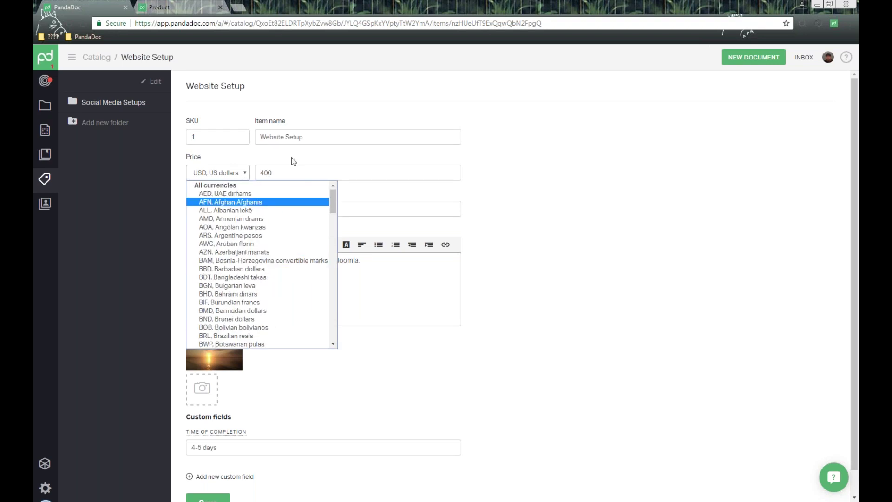
pyautogui.click(291, 173)
pyautogui.doubleClick(292, 173)
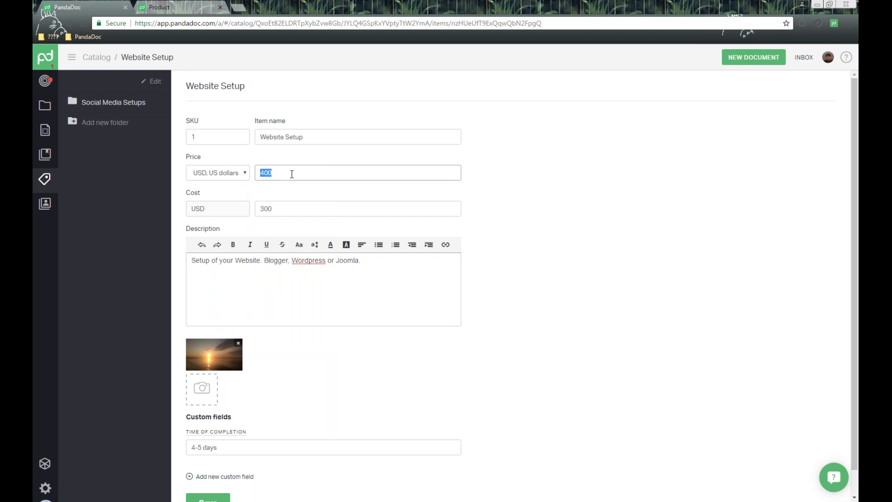
# Step: Examine the Website Setup item's cost and description fields
pyautogui.moveTo(212, 196); pyautogui.dragTo(184, 195)
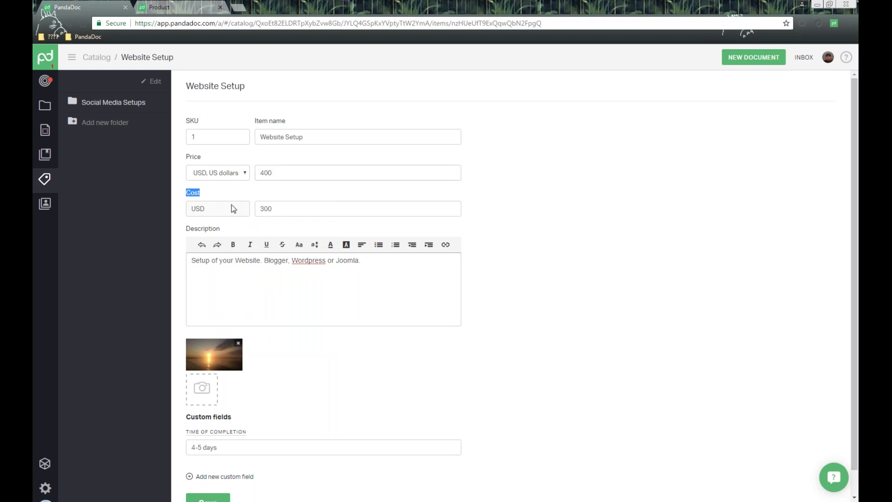
pyautogui.click(293, 209)
pyautogui.doubleClick(293, 209)
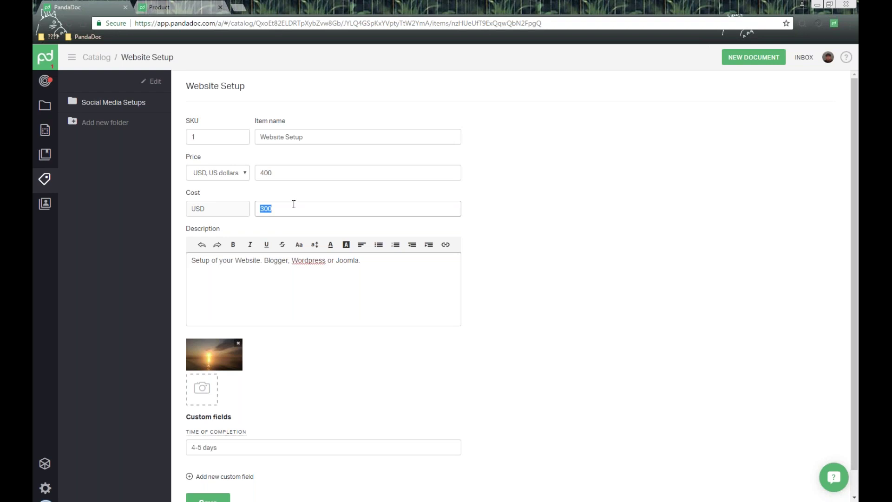
pyautogui.doubleClick(188, 229)
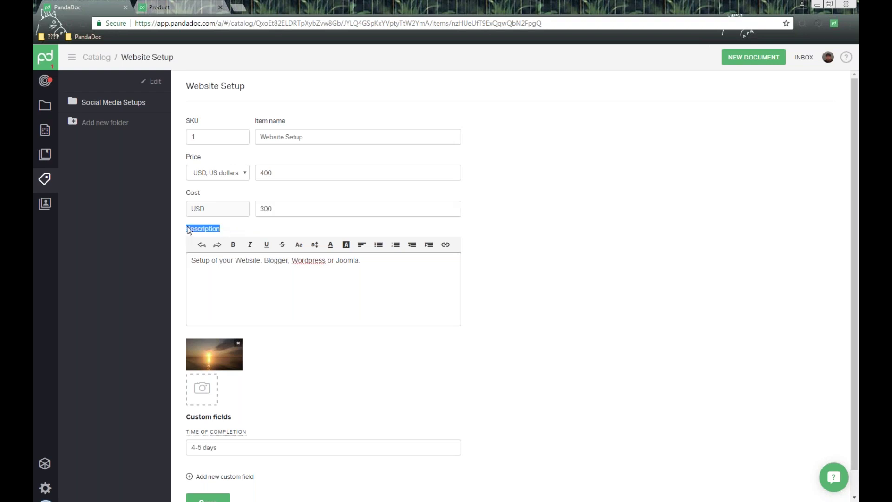
pyautogui.click(374, 263)
pyautogui.click(232, 262)
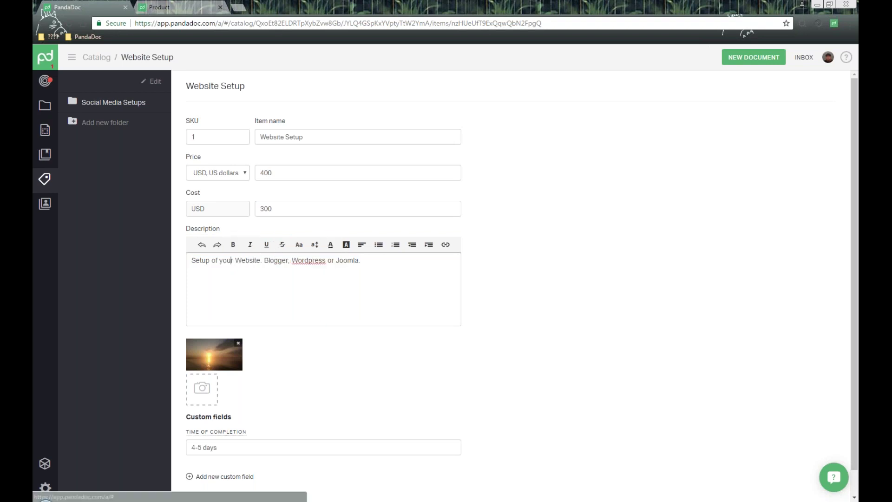
pyautogui.moveTo(428, 261); pyautogui.dragTo(190, 259)
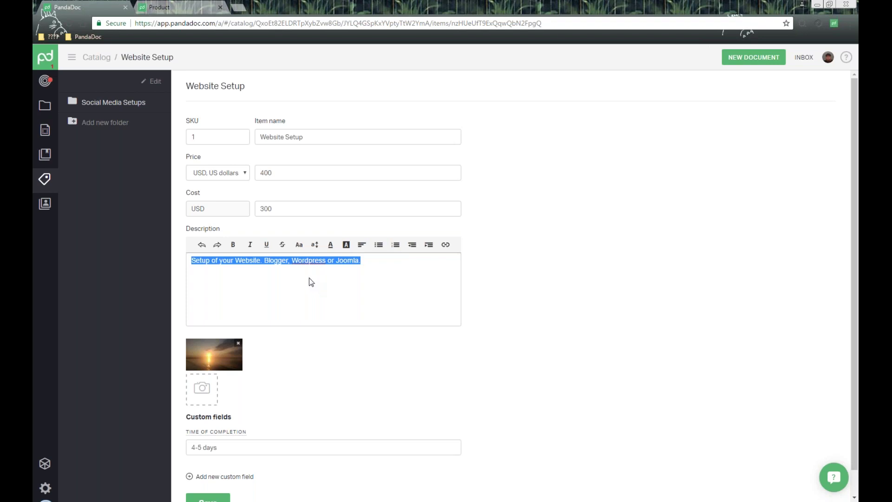
# Step: Inspect the name and value of the Website Setup item's time of completion custom field, and close its editor without changes
pyautogui.scroll(-1, 309, 280)
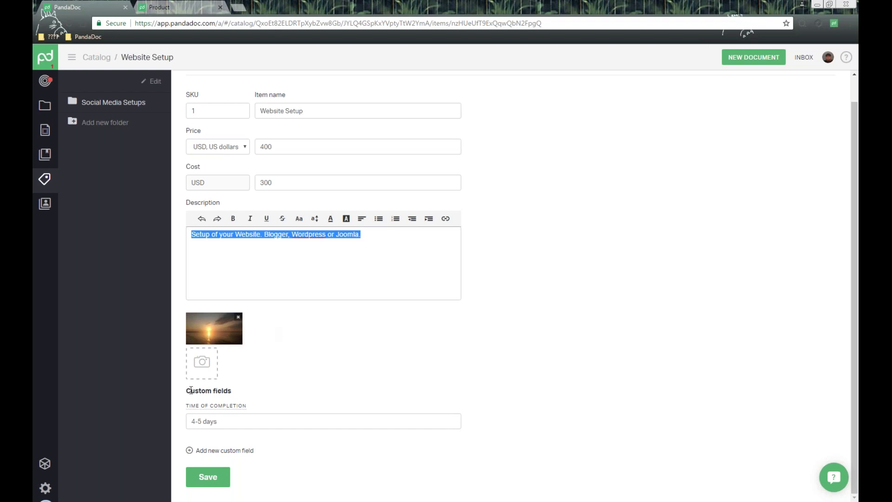
pyautogui.moveTo(189, 391); pyautogui.dragTo(271, 390)
pyautogui.click(224, 413)
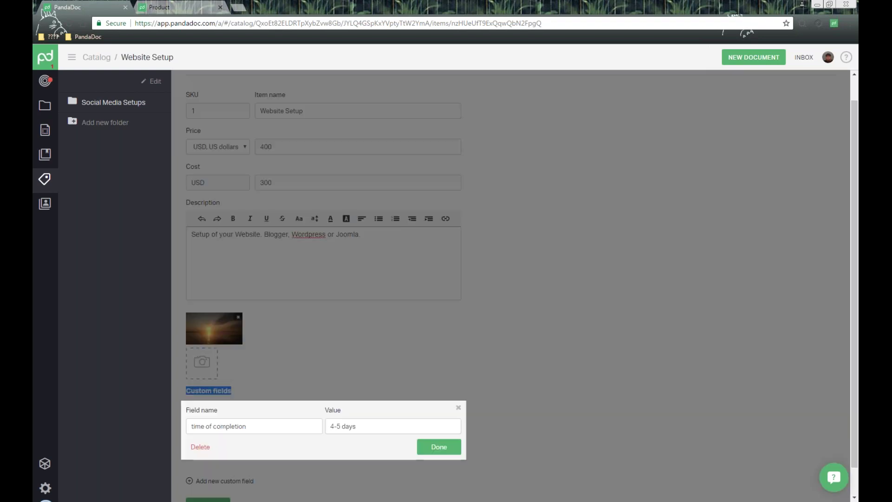
pyautogui.scroll(-1, 320, 420)
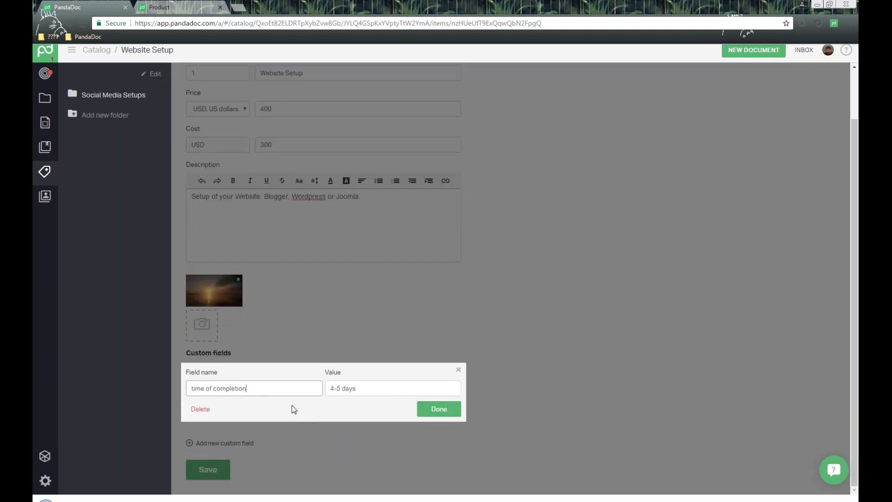
pyautogui.moveTo(385, 390); pyautogui.dragTo(322, 393)
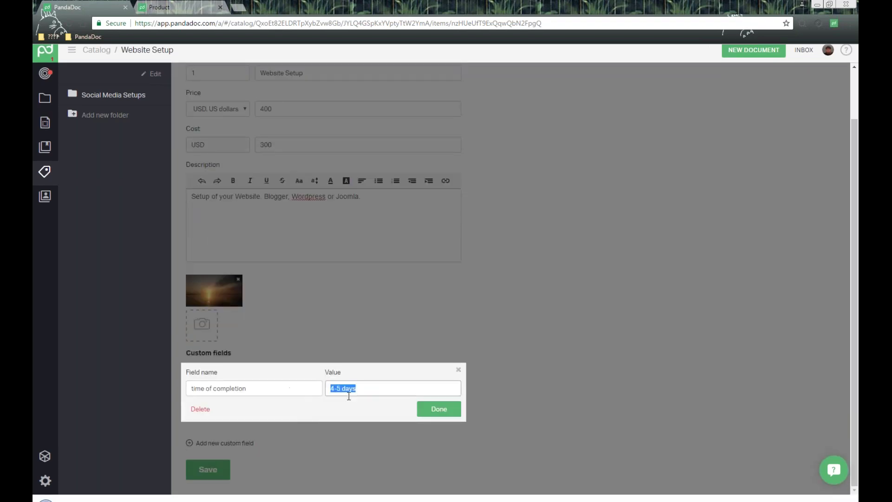
pyautogui.click(458, 370)
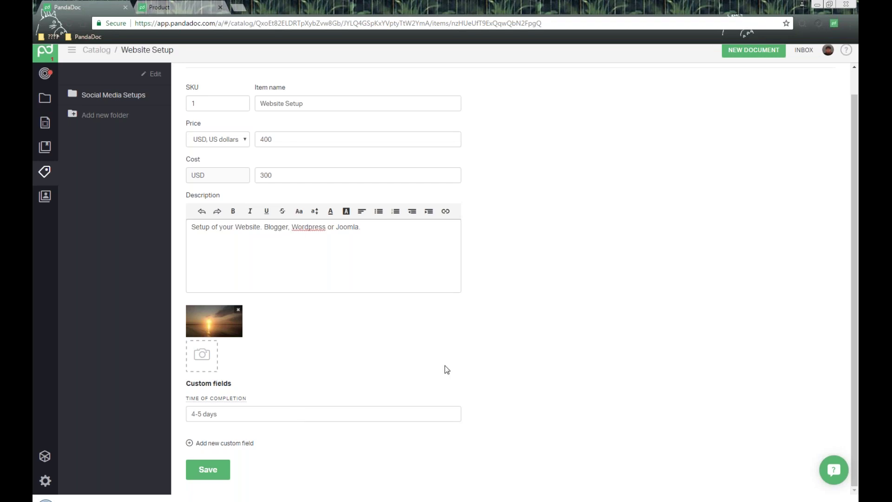
# Step: Leave the catalog item and open the Productiv.ly Sample Proposal with Pricing table template at its Pricing section
pyautogui.press('Return')
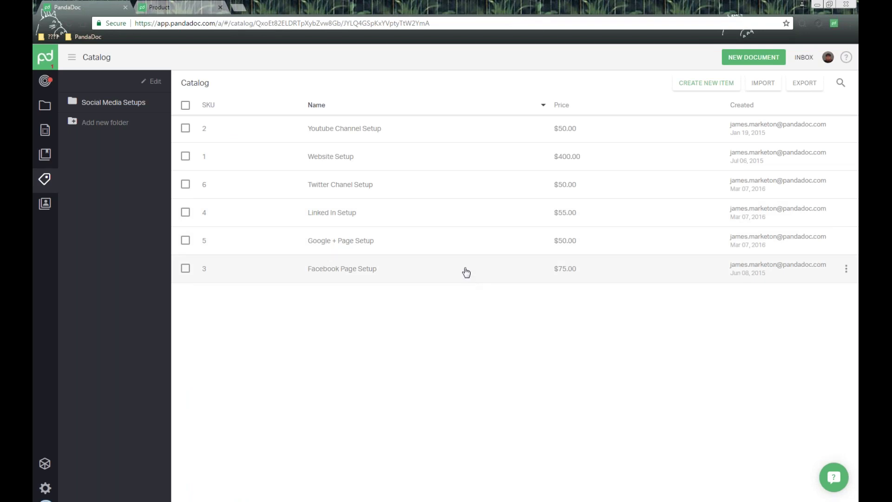
pyautogui.click(43, 131)
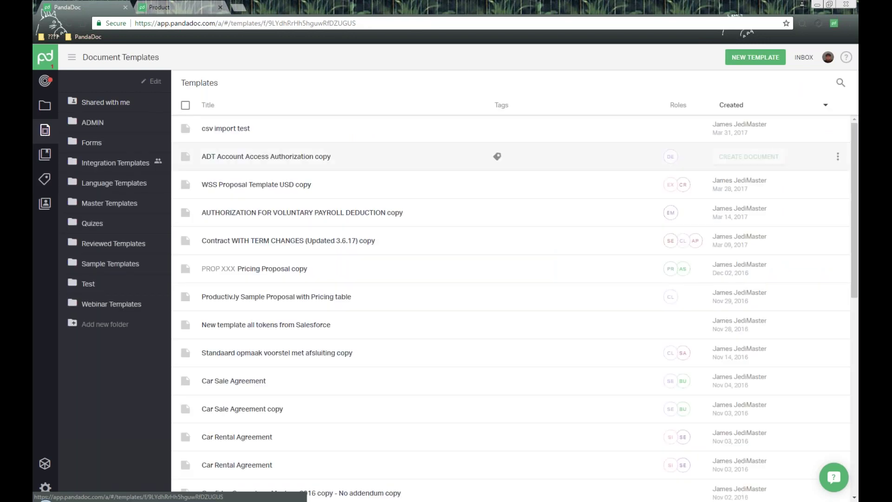
pyautogui.click(300, 300)
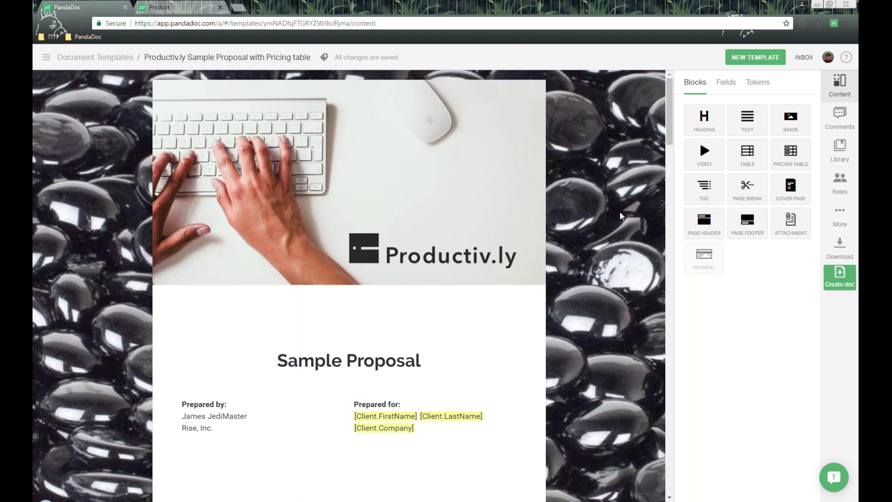
pyautogui.scroll(-7, 584, 221)
pyautogui.scroll(-10, 584, 220)
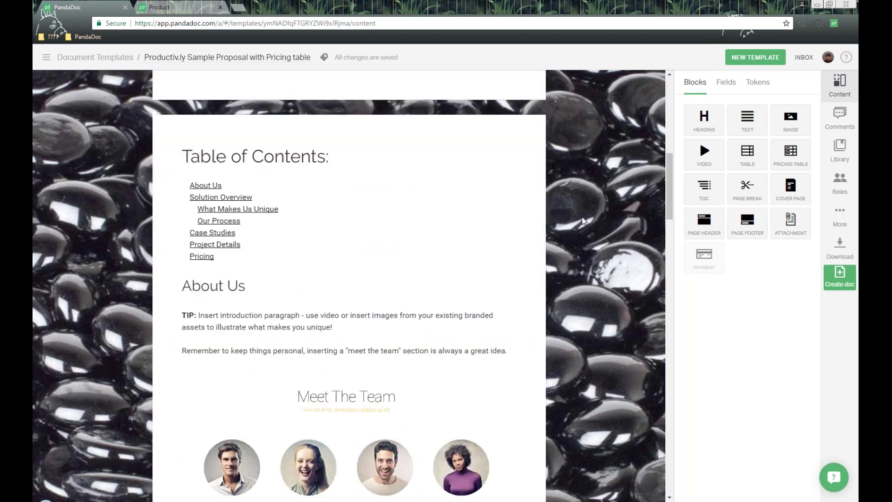
pyautogui.scroll(-10, 584, 221)
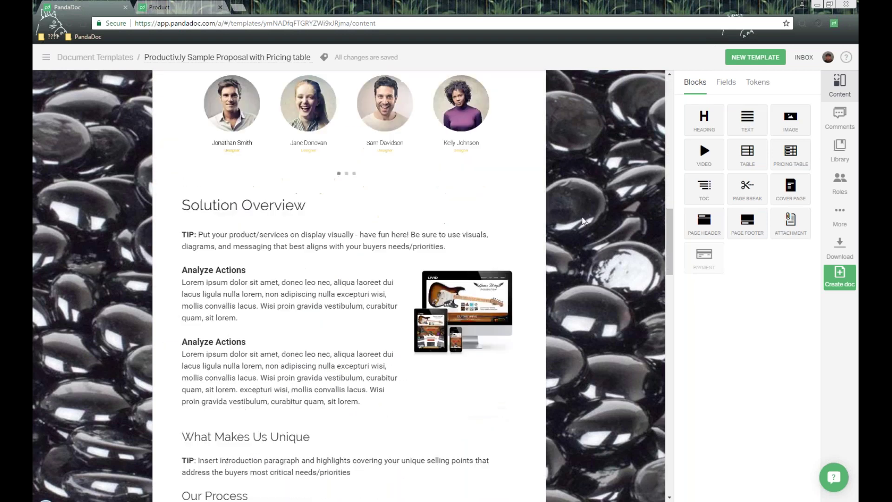
pyautogui.scroll(-14, 584, 220)
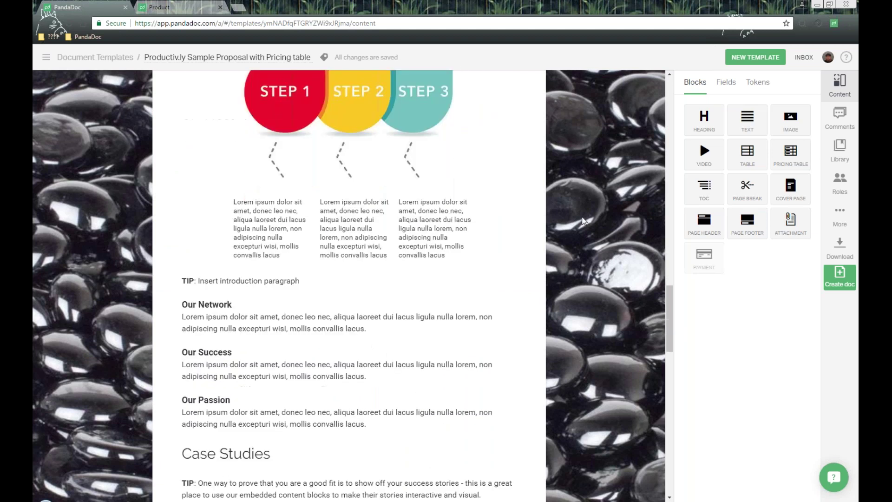
pyautogui.scroll(-8, 584, 221)
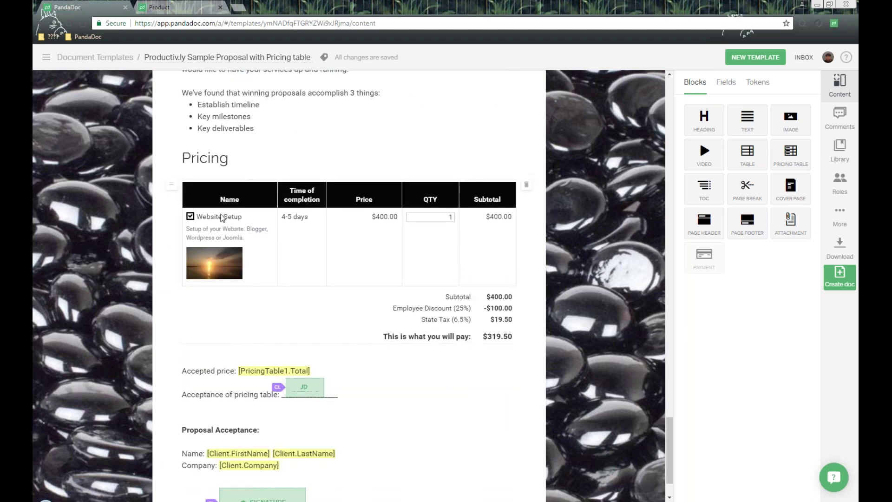
# Step: Remove the Website Setup row and the Time of completion column from the pricing table
pyautogui.click(233, 217)
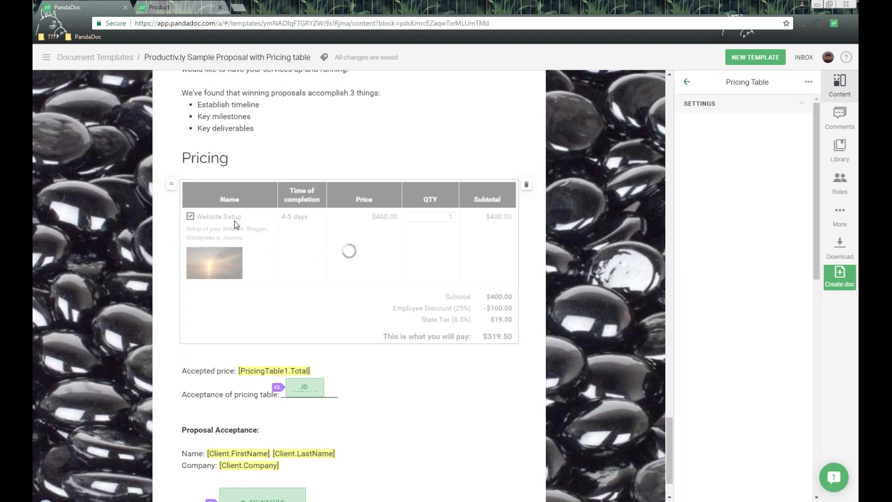
pyautogui.click(244, 216)
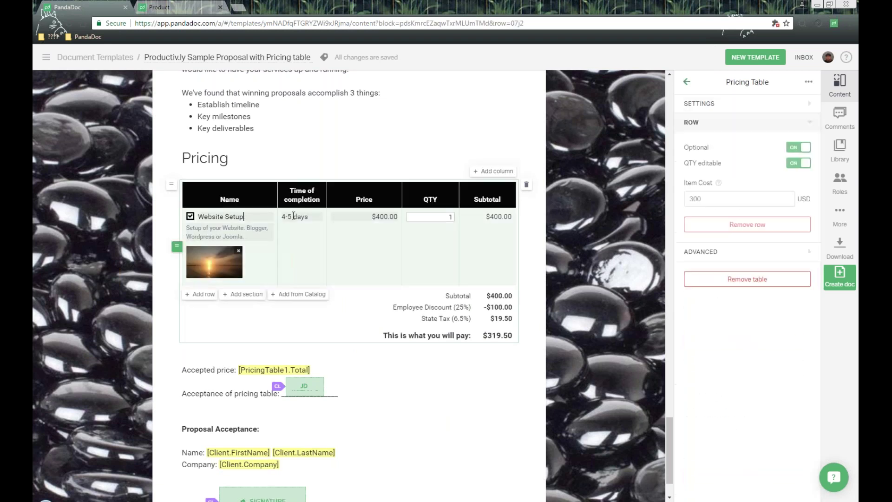
pyautogui.click(757, 225)
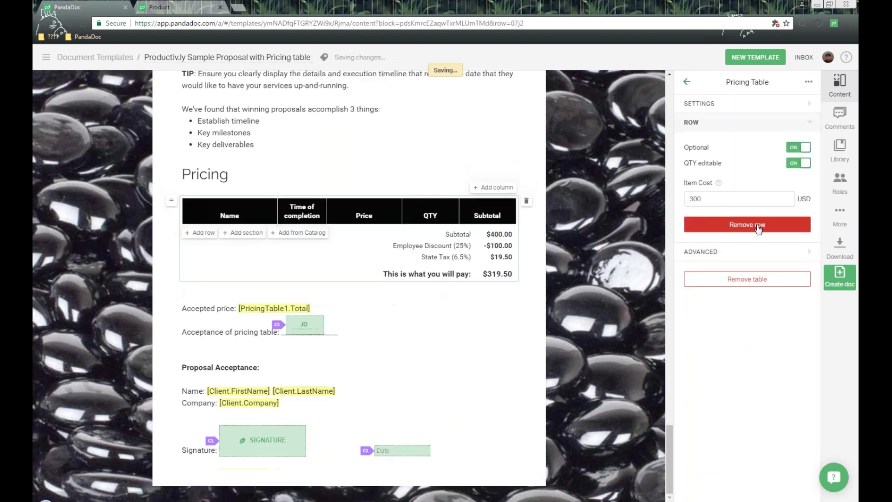
pyautogui.click(283, 212)
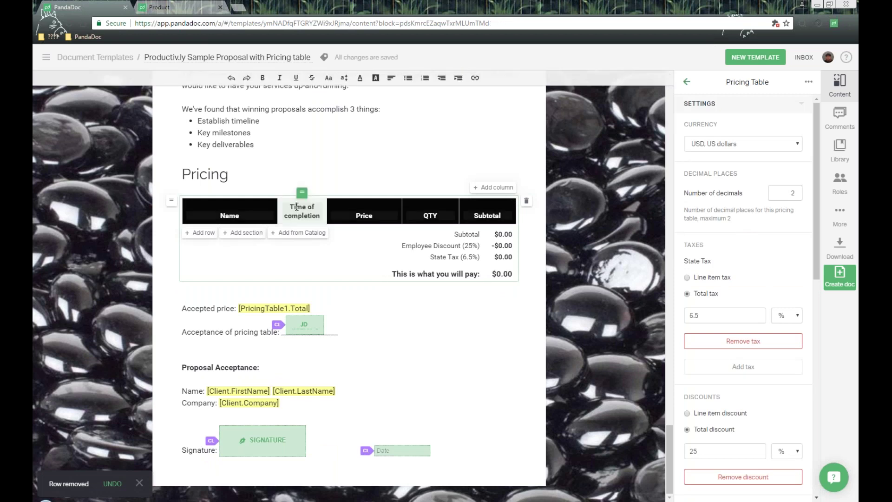
pyautogui.click(771, 189)
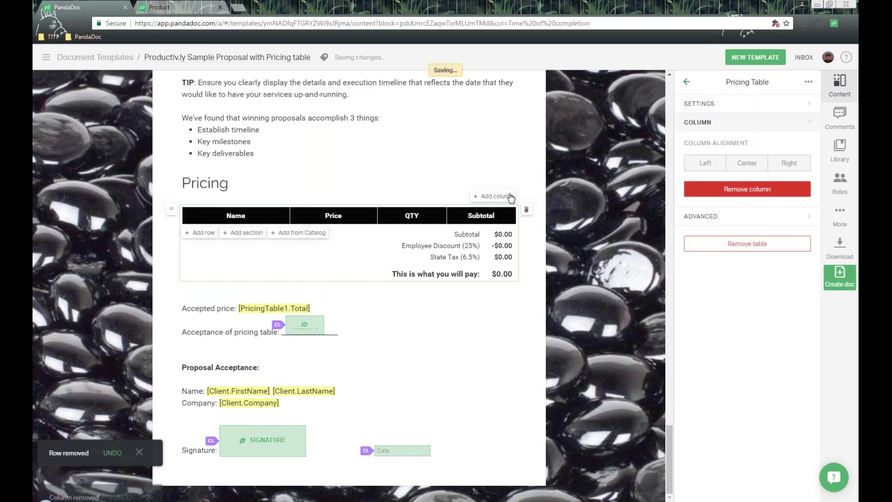
# Step: Add a row to the pricing table and fill it with the Website Setup catalog item, looked up with "web"
pyautogui.click(200, 236)
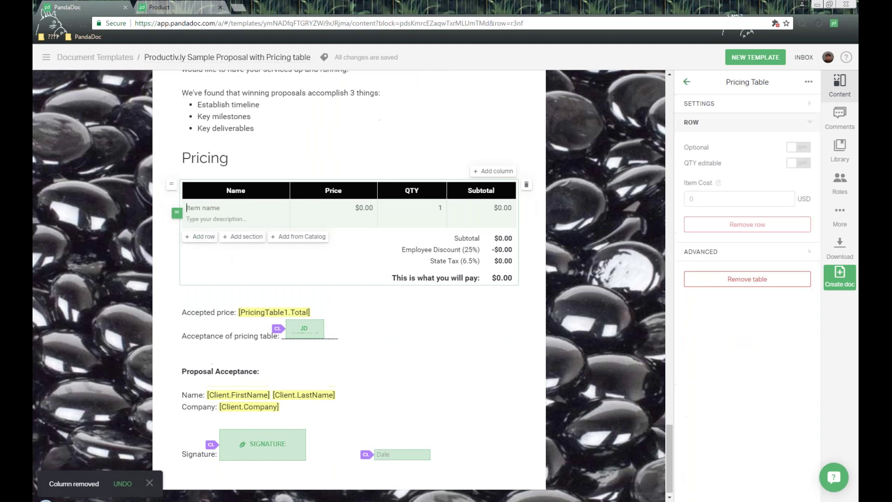
pyautogui.click(208, 207)
pyautogui.click(47, 58)
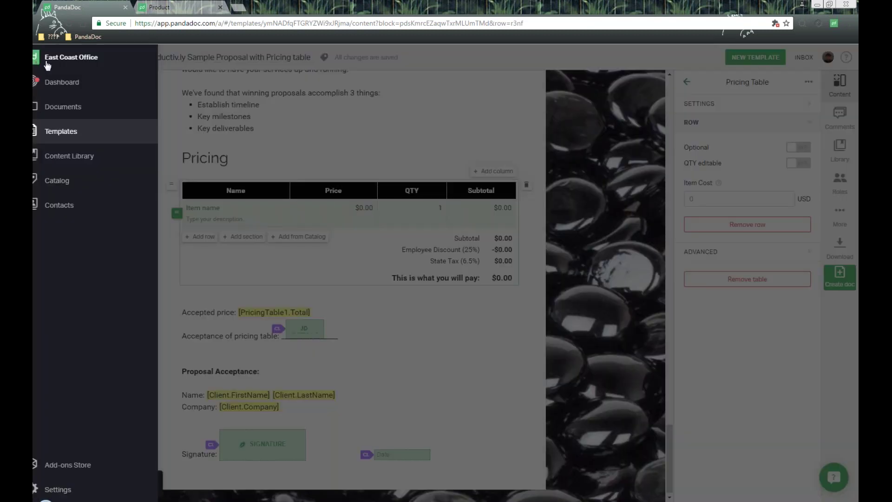
pyautogui.click(212, 207)
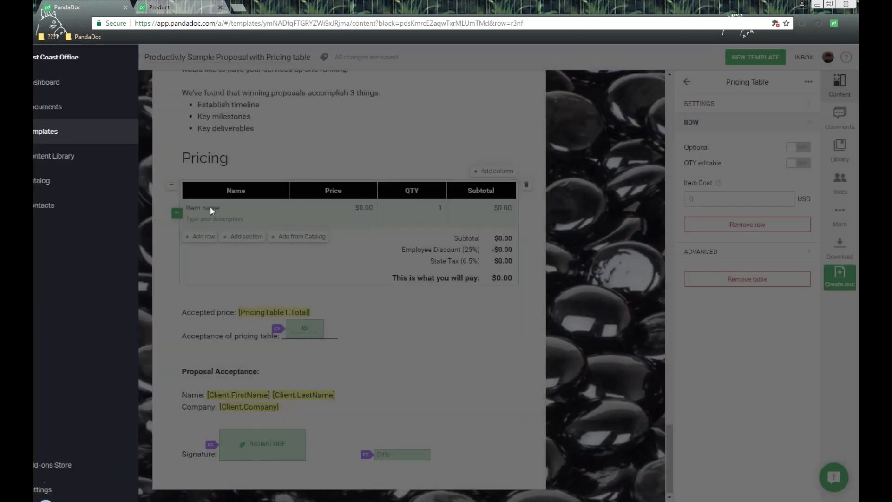
pyautogui.write('web')
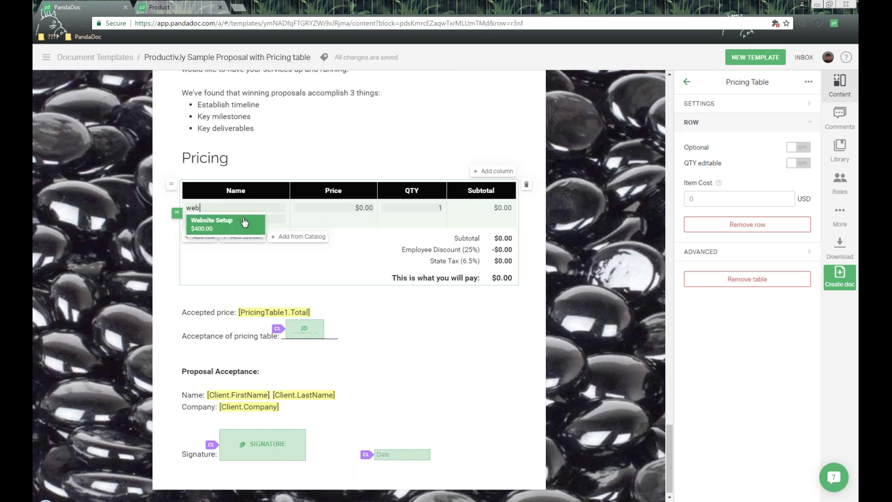
pyautogui.click(245, 222)
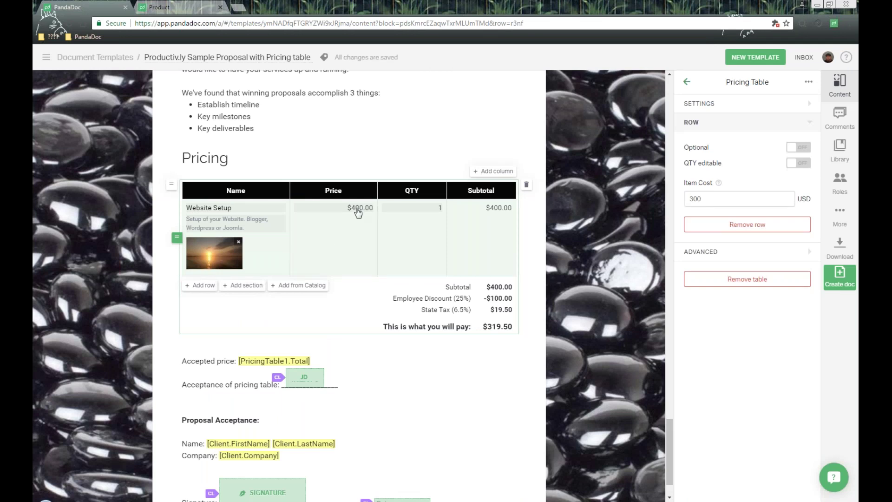
# Step: Add a second row and fill it with the Youtube Channel Setup catalog item, looked up with "you"
pyautogui.click(200, 288)
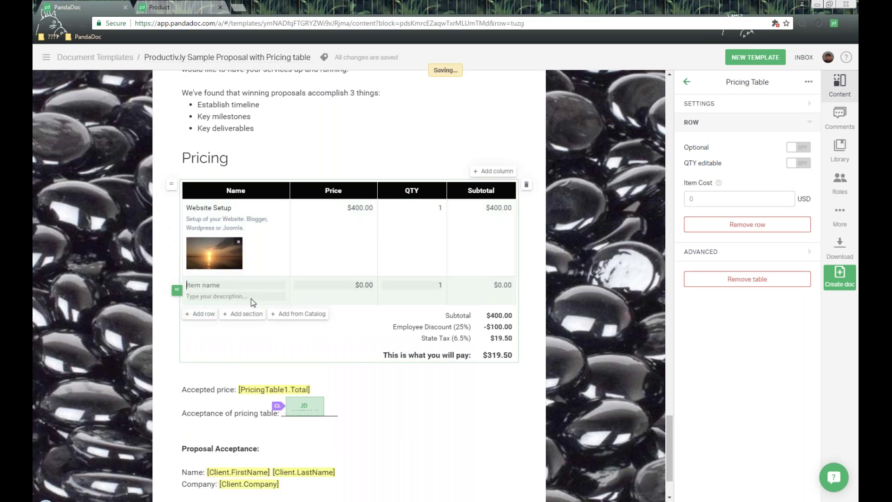
pyautogui.write('you')
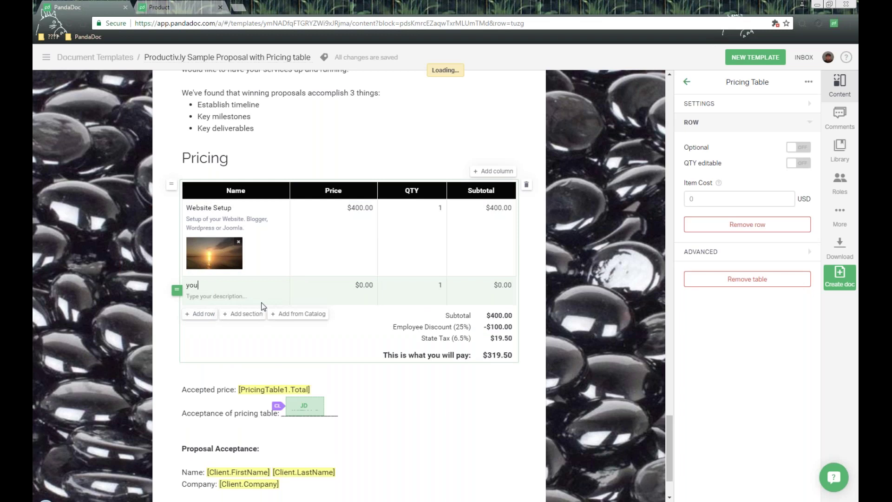
pyautogui.click(256, 300)
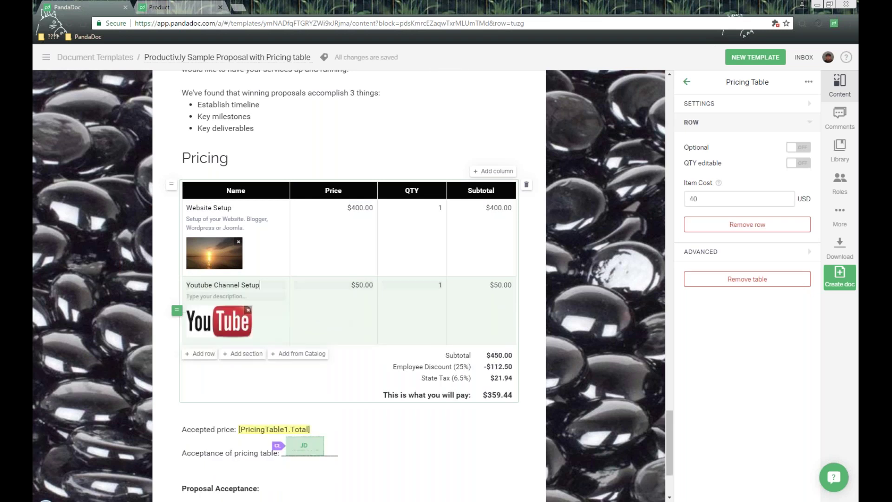
# Step: Add a section to the pricing table and remove its header together with the rows under it
pyautogui.click(246, 354)
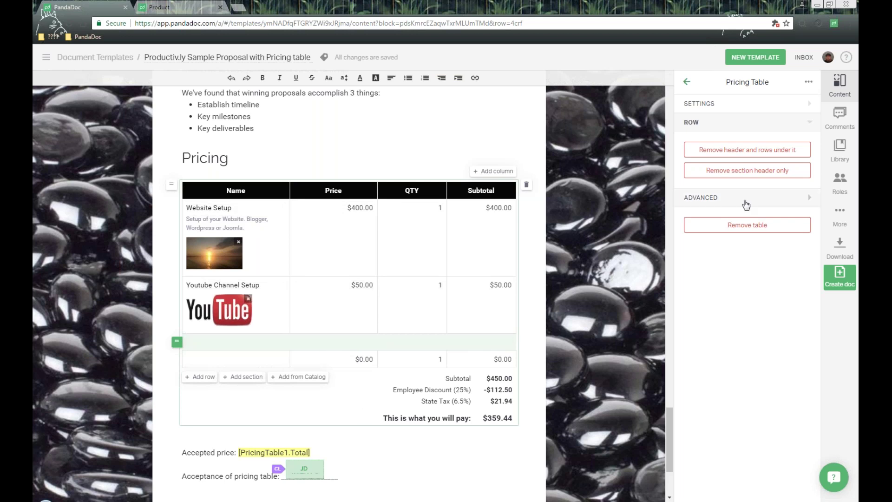
pyautogui.click(744, 151)
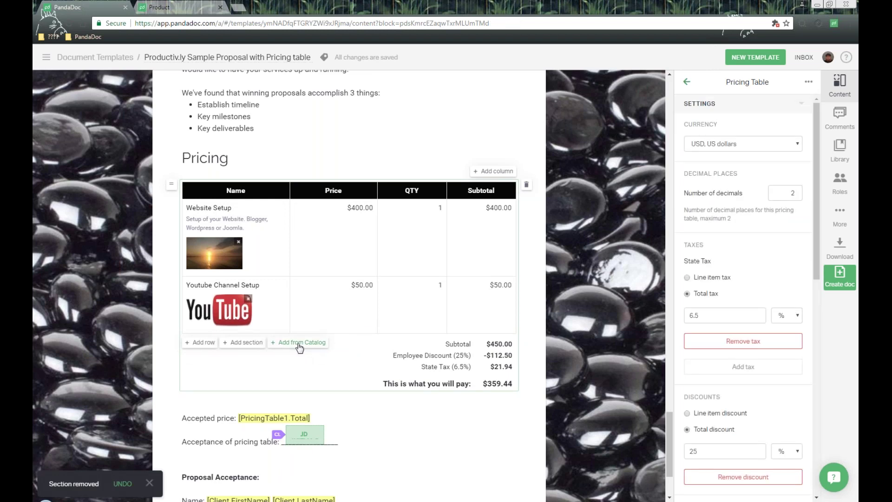
# Step: Add the Google + Page Setup item from the catalog to the pricing table with quantity 1, and remove that row again
pyautogui.click(300, 344)
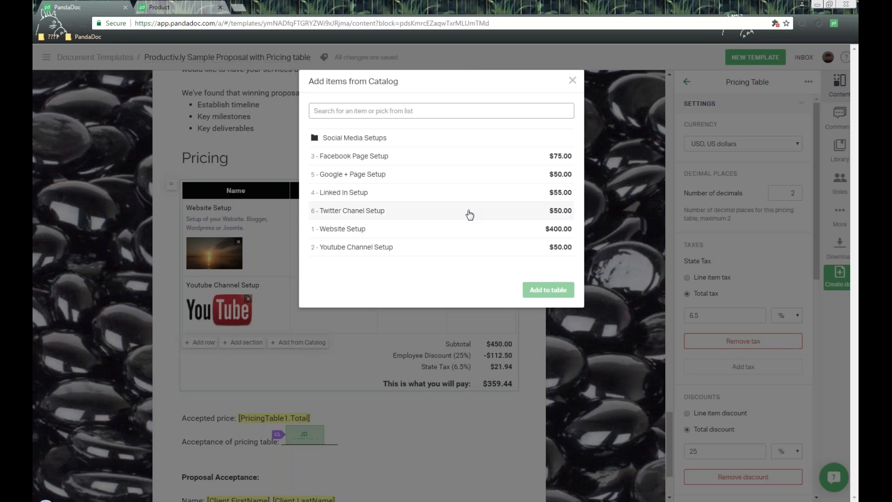
pyautogui.click(409, 175)
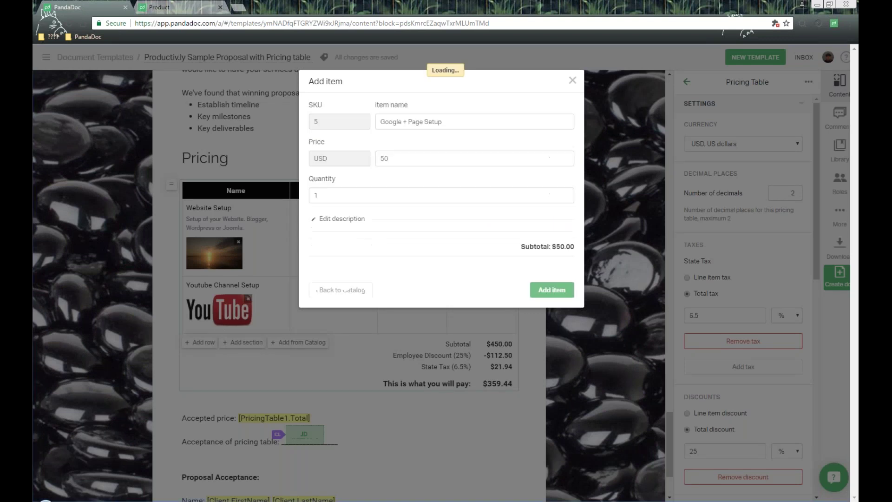
pyautogui.click(421, 117)
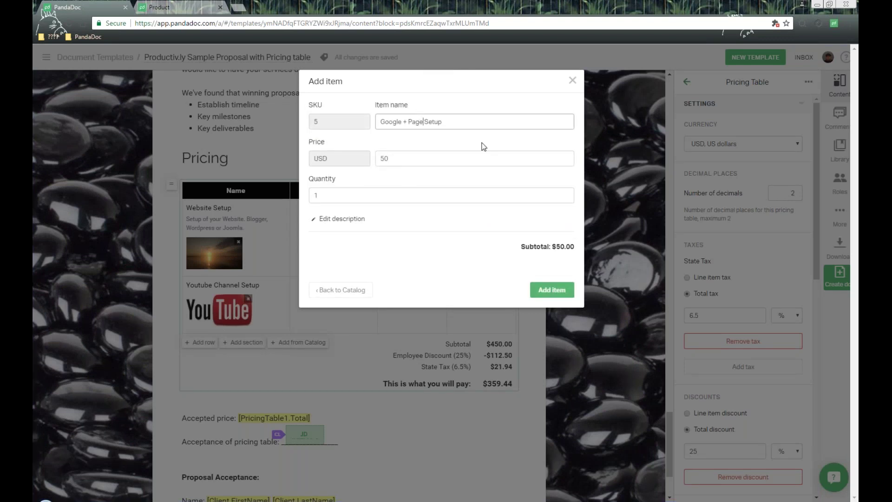
pyautogui.click(422, 161)
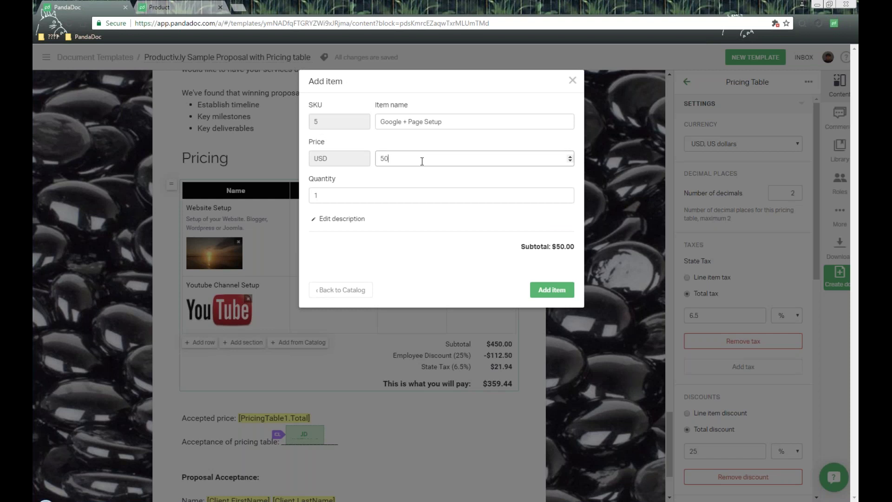
pyautogui.click(430, 200)
pyautogui.click(352, 220)
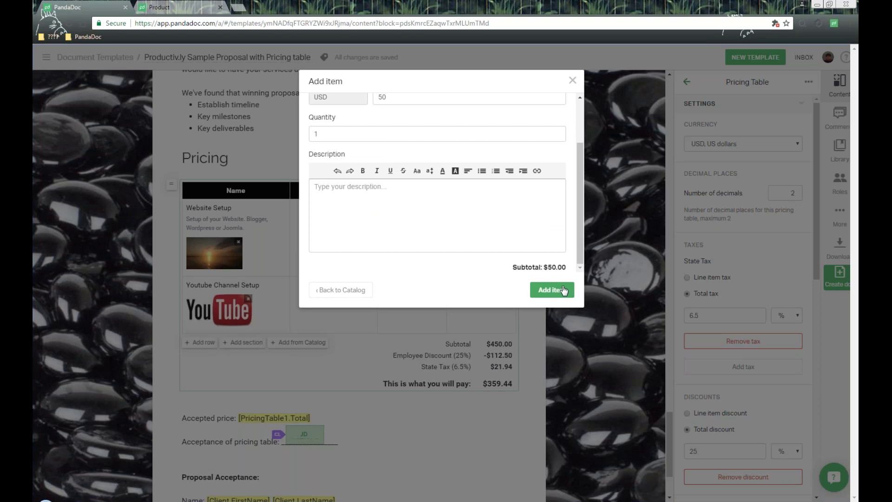
pyautogui.click(563, 290)
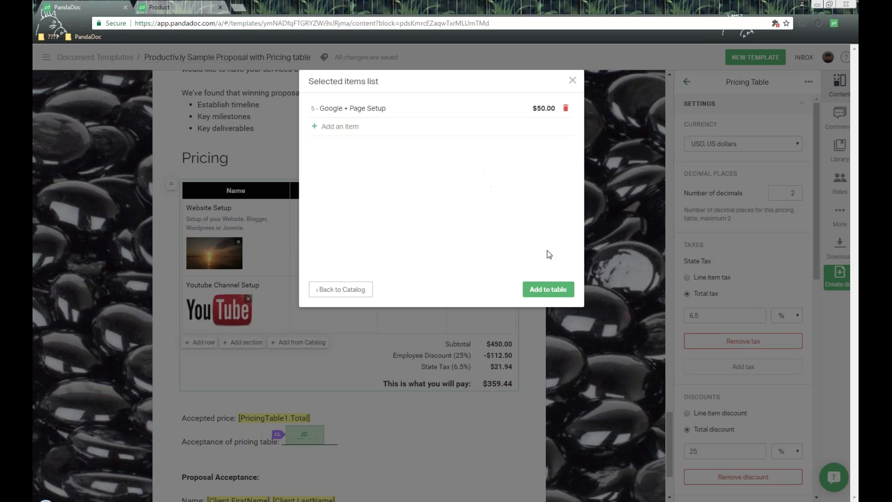
pyautogui.click(546, 292)
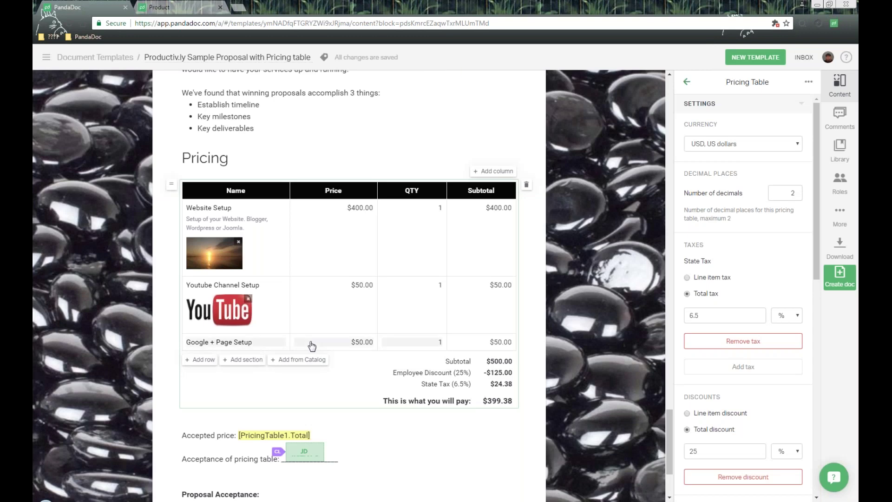
pyautogui.click(273, 342)
pyautogui.click(725, 225)
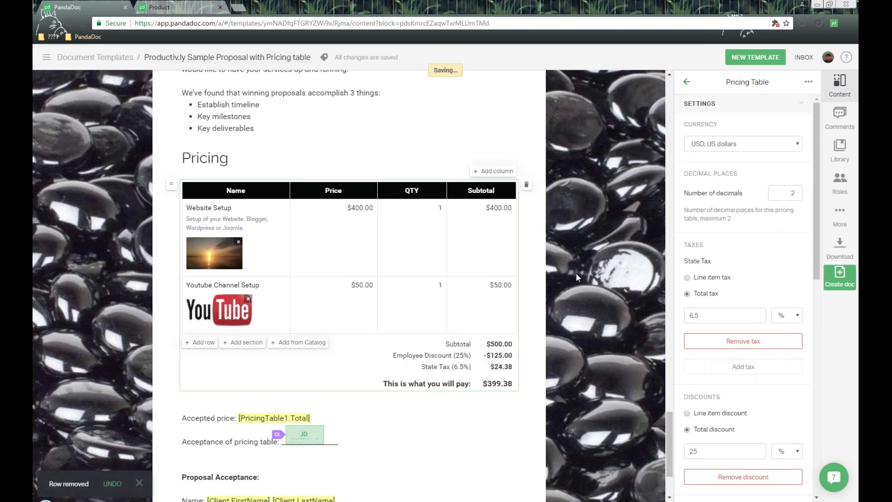
# Step: Open the pricing table's settings and examine the available currencies, keeping the current choice
pyautogui.click(257, 209)
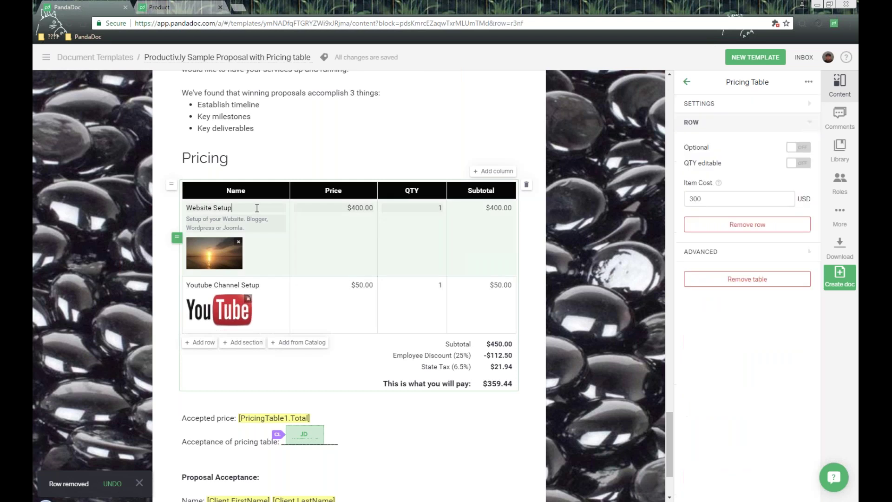
pyautogui.click(748, 105)
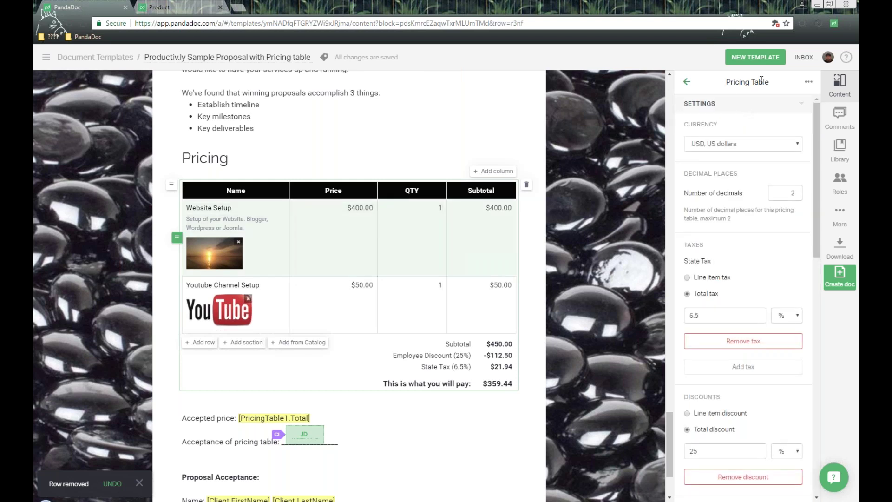
pyautogui.click(762, 82)
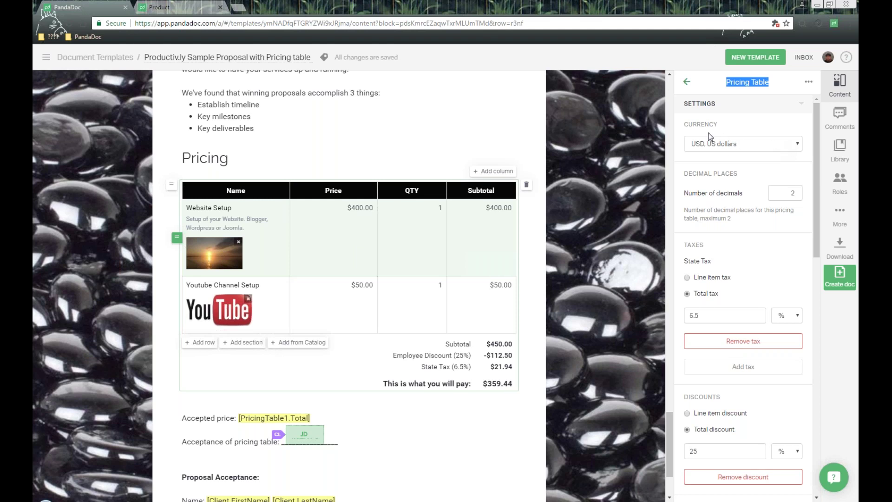
pyautogui.moveTo(684, 123); pyautogui.dragTo(780, 120)
pyautogui.click(758, 146)
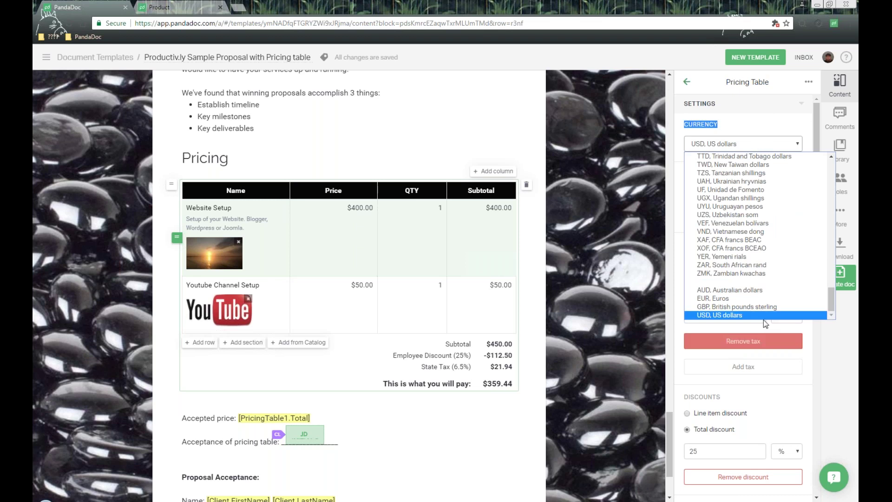
pyautogui.click(779, 144)
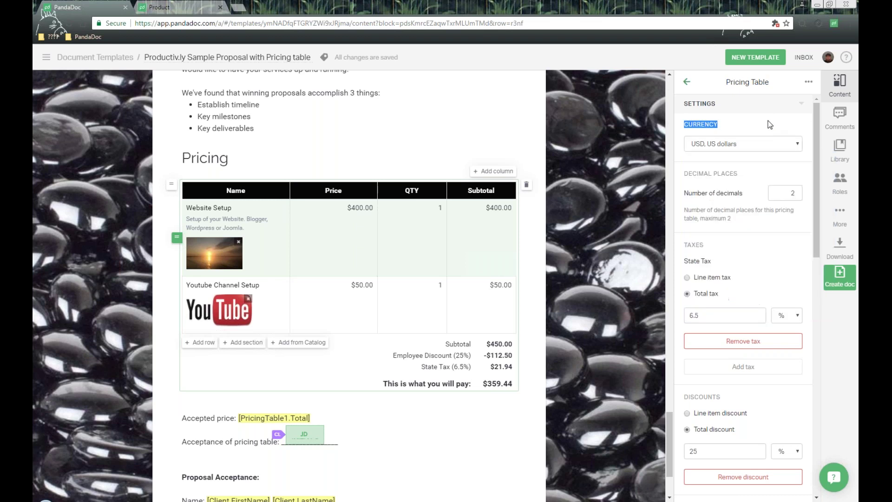
# Step: Try the pricing table with 0 and 1 decimal places, and set the number of decimals back to 2
pyautogui.moveTo(682, 175); pyautogui.dragTo(747, 192)
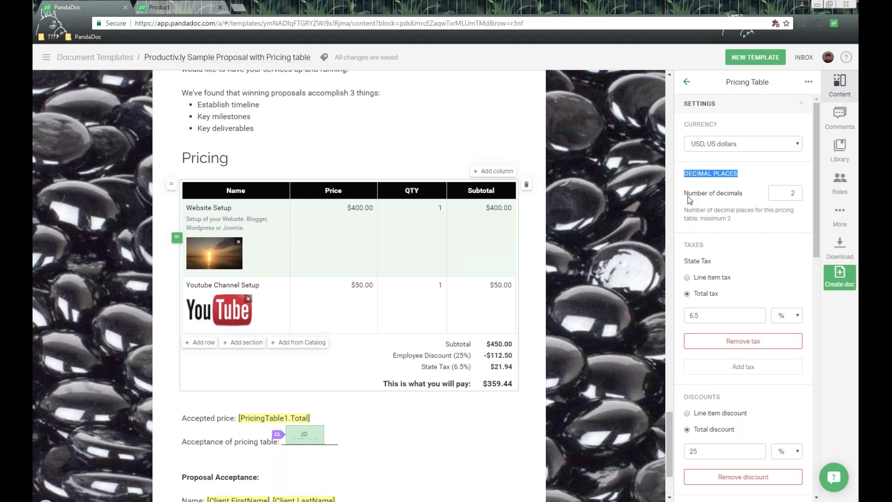
pyautogui.moveTo(690, 195); pyautogui.dragTo(798, 198)
pyautogui.doubleClick(799, 196)
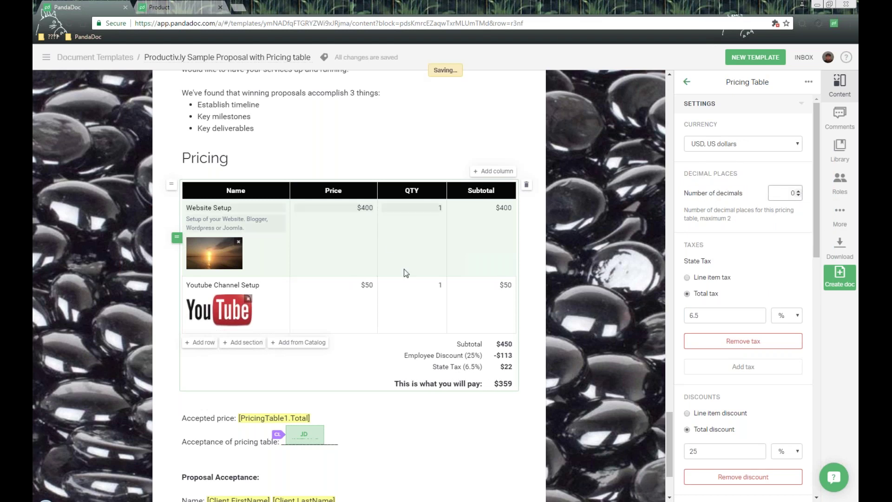
pyautogui.press('Up')
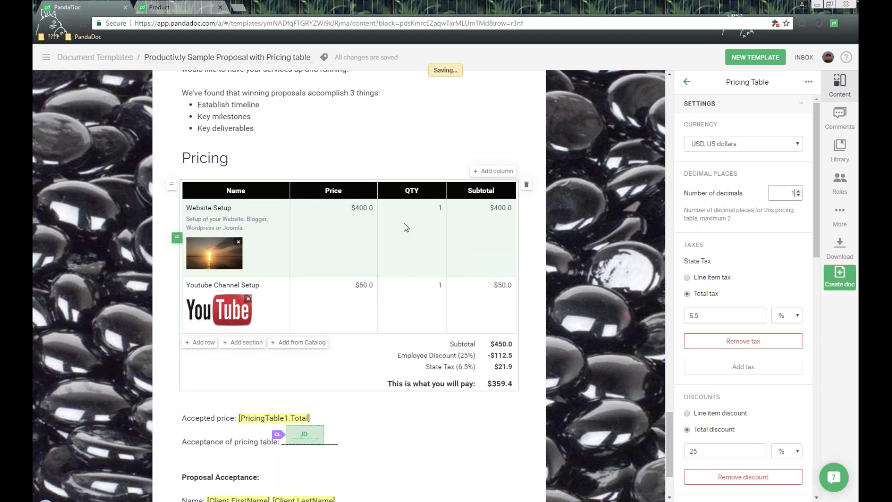
pyautogui.click(799, 191)
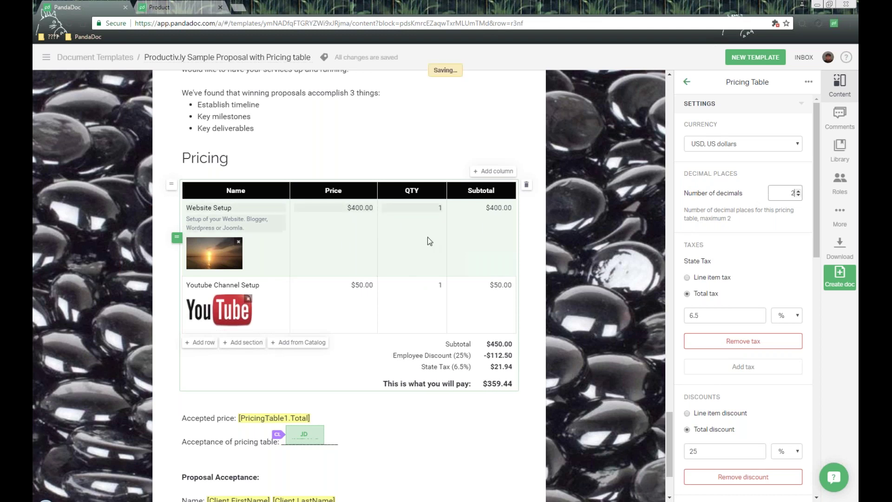
# Step: Try the state tax in USD and as a line item tax, and return it to a percentage-based total tax
pyautogui.scroll(-1, 711, 233)
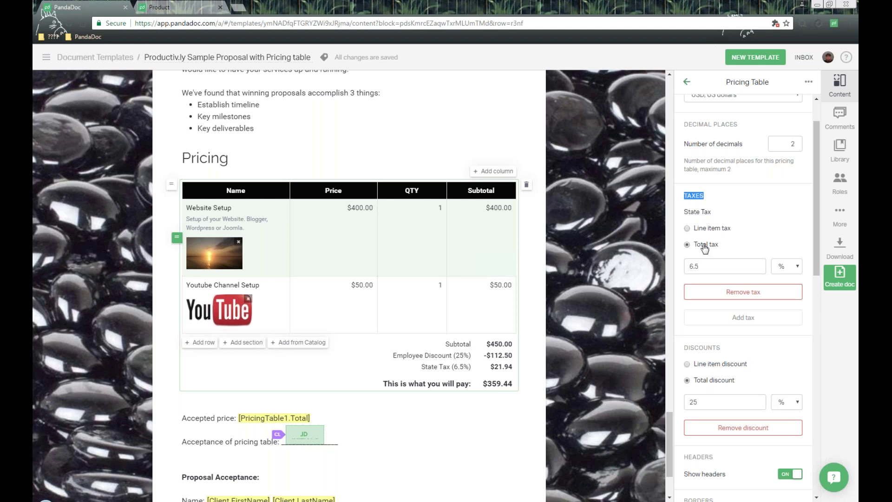
pyautogui.click(710, 265)
pyautogui.click(801, 271)
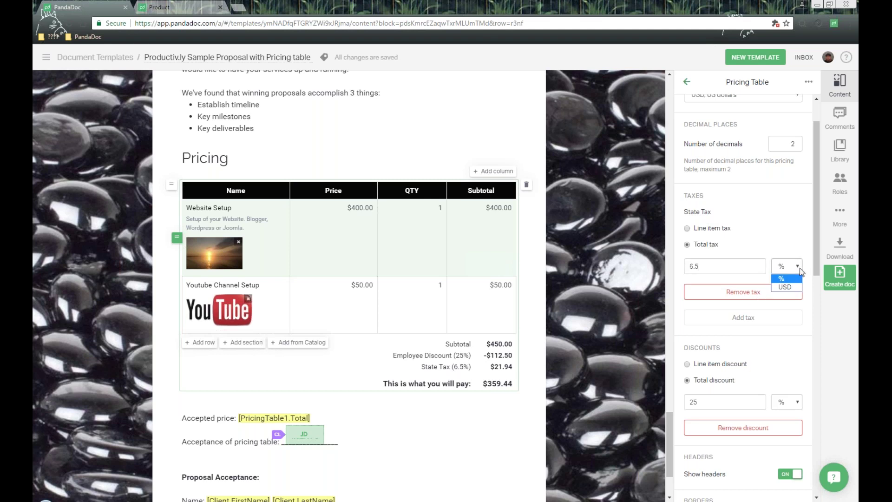
pyautogui.click(795, 289)
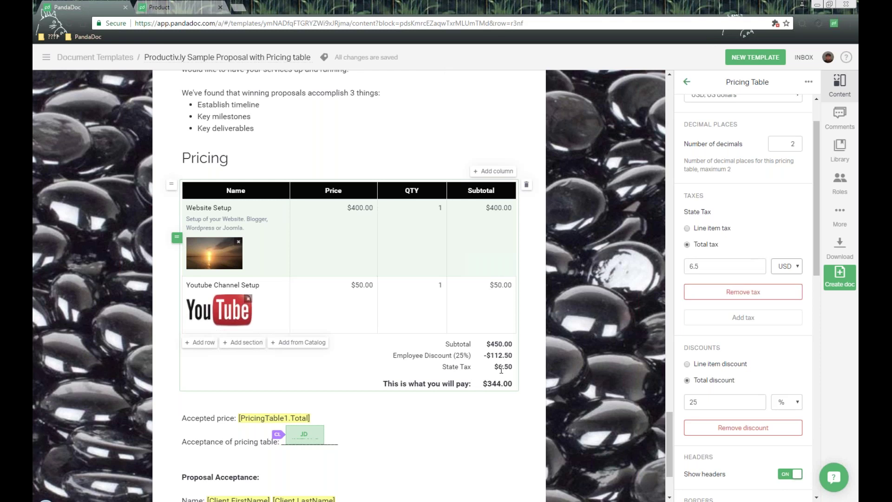
pyautogui.click(800, 266)
pyautogui.click(789, 281)
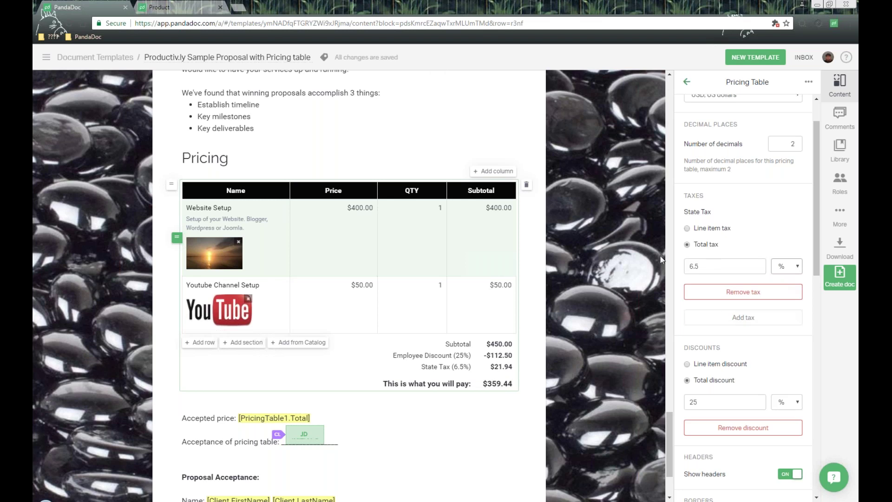
pyautogui.click(687, 229)
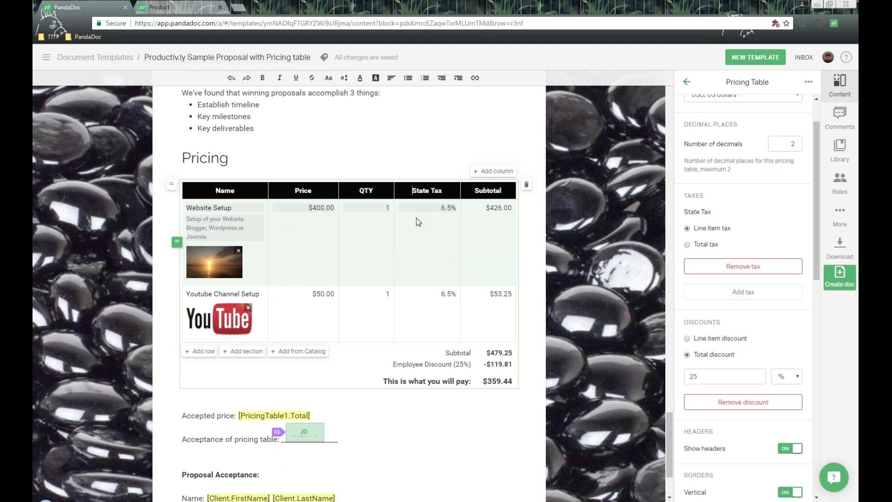
pyautogui.click(687, 244)
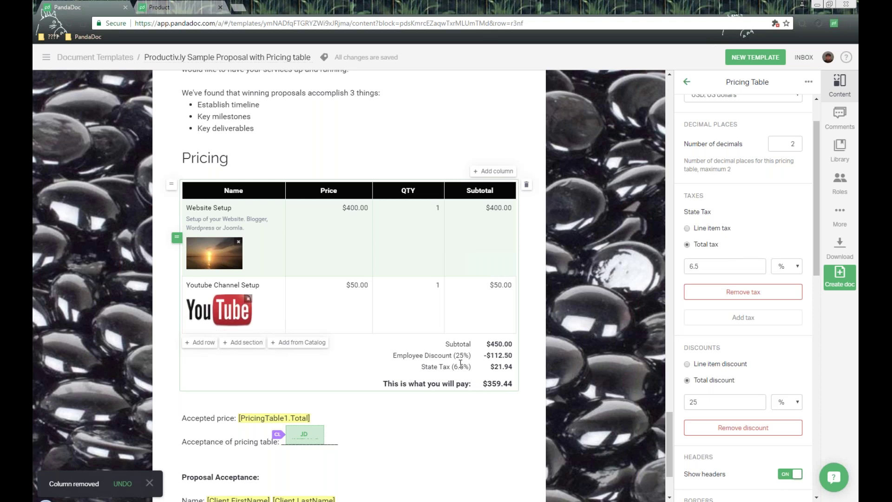
# Step: Switch the employee discount's unit to USD and back to %
pyautogui.scroll(-2, 740, 311)
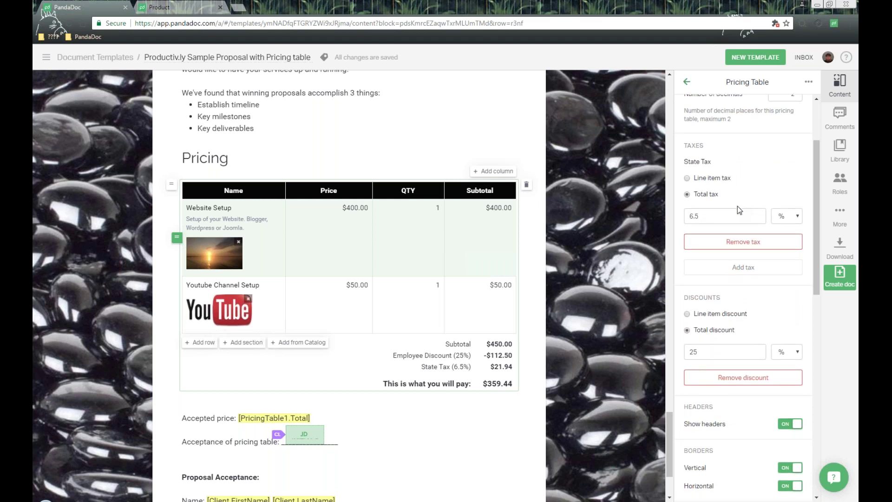
pyautogui.scroll(-2, 738, 205)
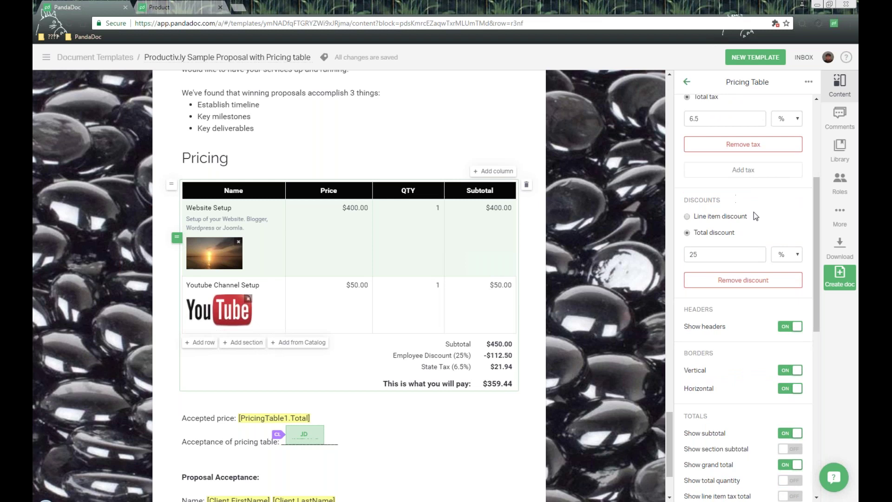
pyautogui.doubleClick(738, 199)
pyautogui.doubleClick(706, 258)
pyautogui.click(797, 258)
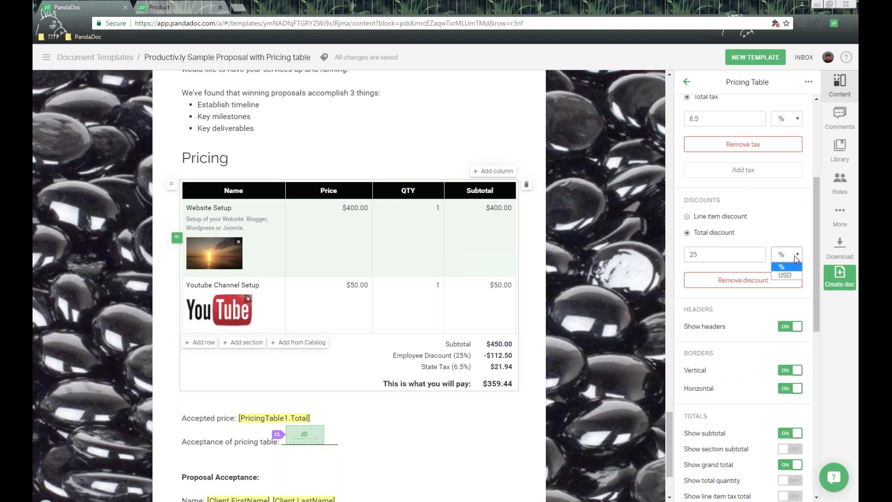
pyautogui.click(790, 276)
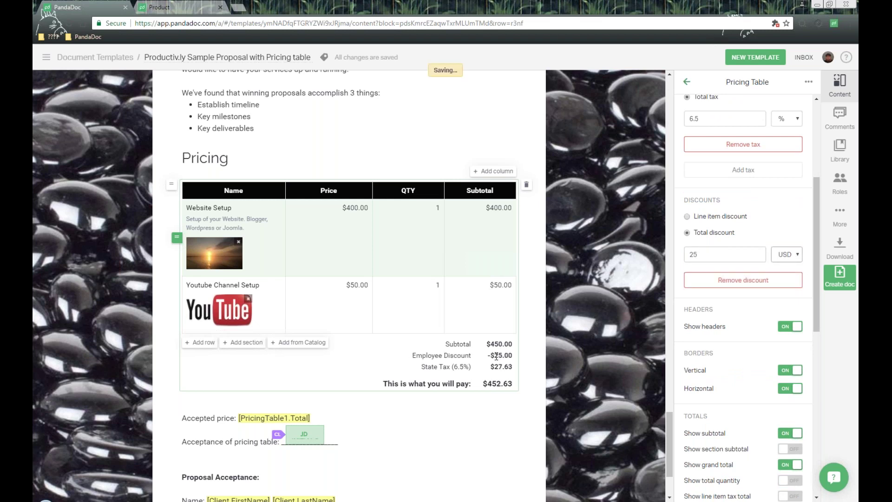
pyautogui.click(800, 254)
pyautogui.click(788, 265)
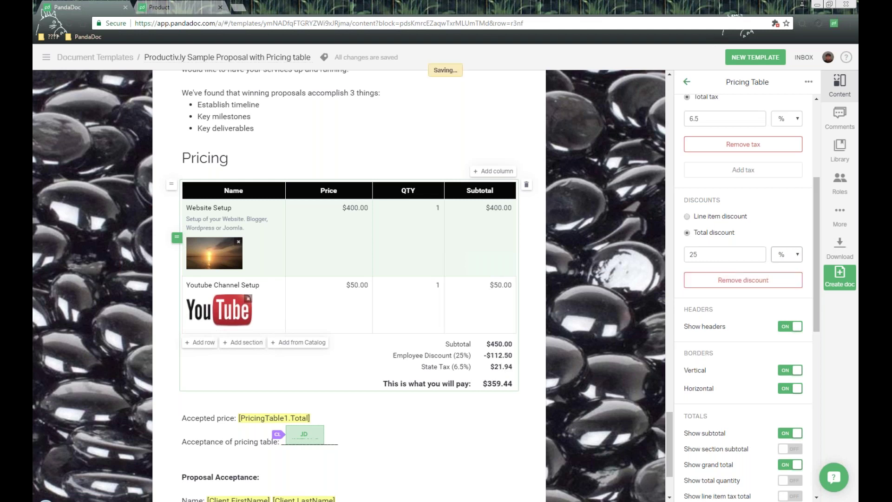
# Step: Change the employee discount to a line item discount and return it to a total discount
pyautogui.click(688, 216)
pyautogui.click(430, 190)
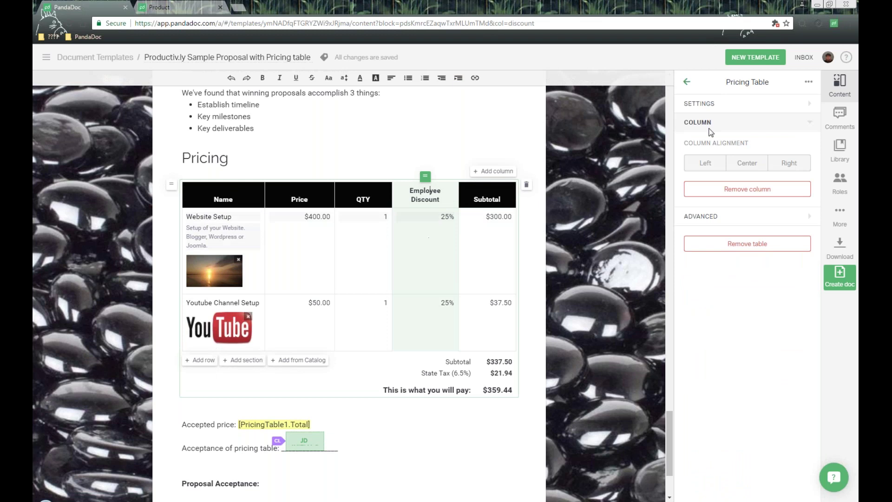
pyautogui.click(730, 104)
pyautogui.scroll(-2, 739, 265)
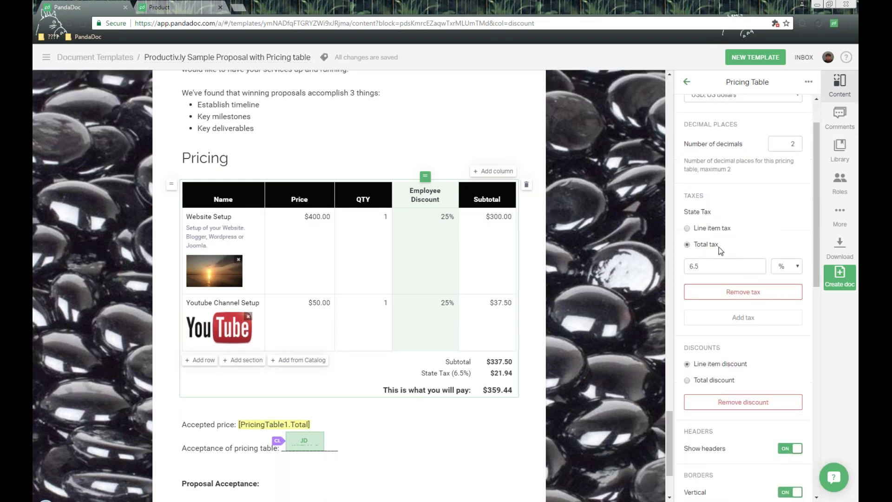
pyautogui.scroll(-1, 728, 262)
pyautogui.click(725, 331)
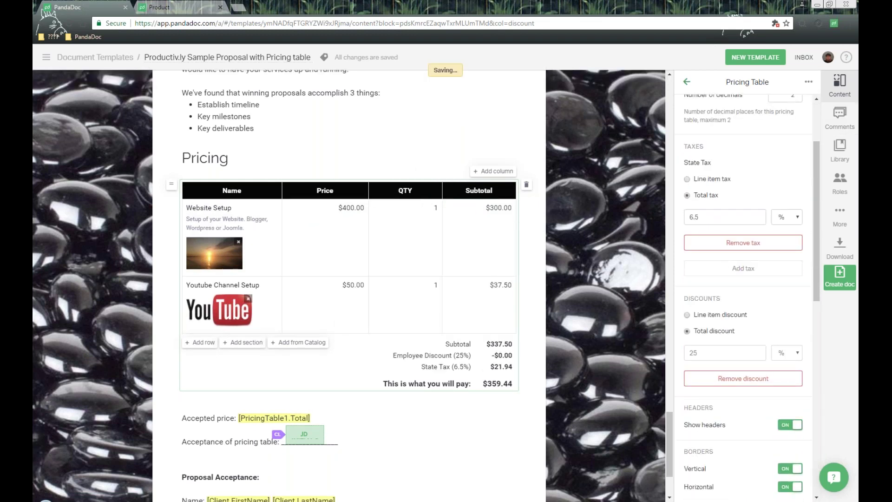
# Step: Toggle the pricing table's column headers off and on several times, leaving them shown
pyautogui.scroll(-8, 727, 249)
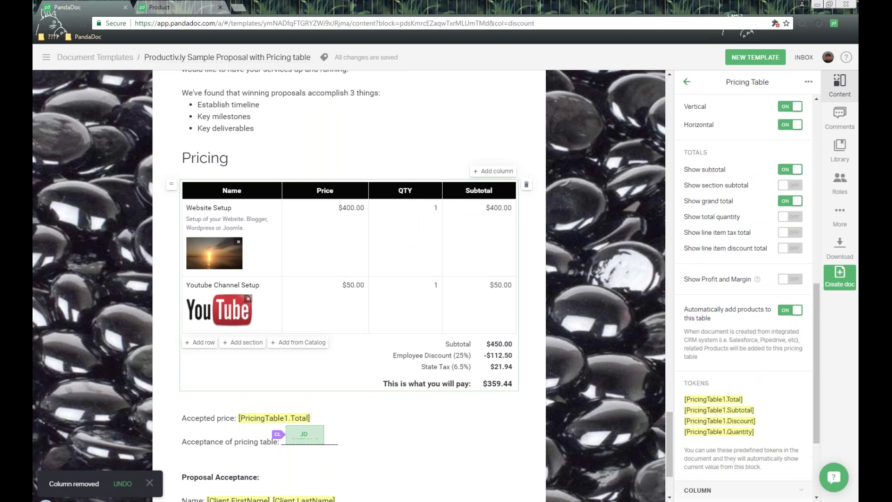
pyautogui.scroll(8, 727, 244)
pyautogui.scroll(-3, 727, 244)
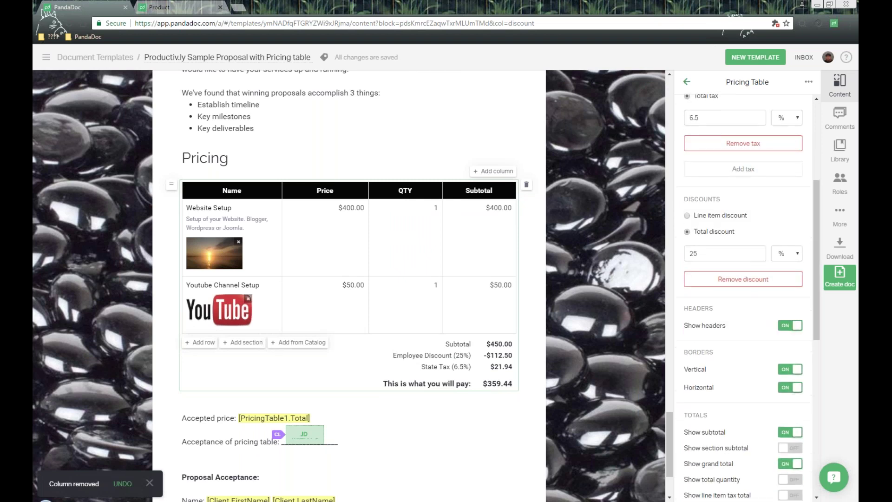
pyautogui.doubleClick(738, 212)
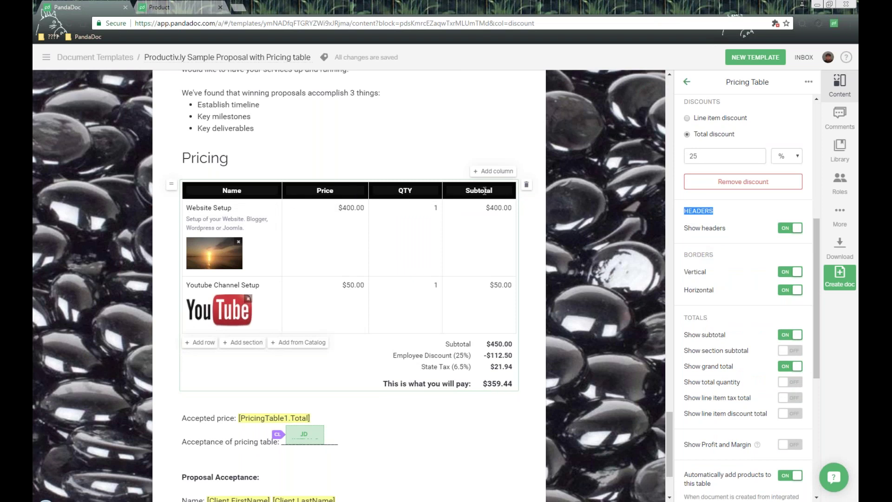
pyautogui.moveTo(688, 228); pyautogui.dragTo(768, 256)
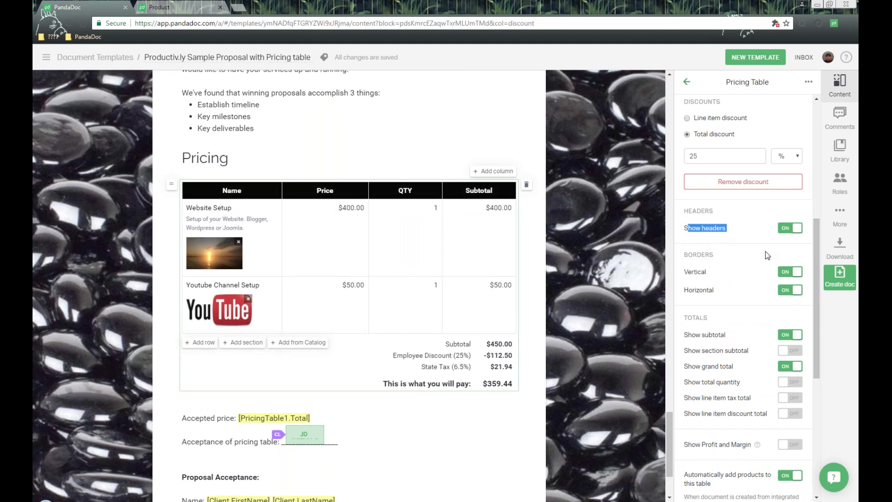
pyautogui.click(794, 233)
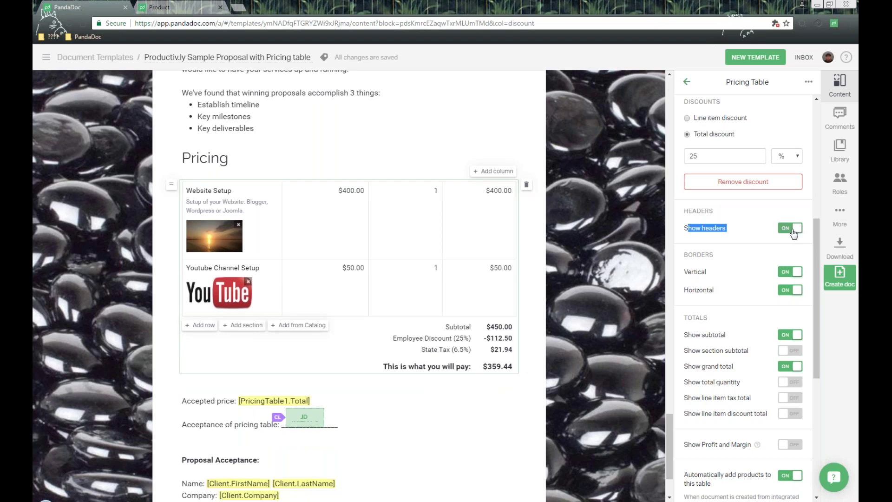
pyautogui.click(794, 232)
pyautogui.click(794, 233)
pyautogui.click(794, 232)
pyautogui.click(793, 233)
pyautogui.click(793, 233)
pyautogui.click(794, 233)
pyautogui.click(794, 232)
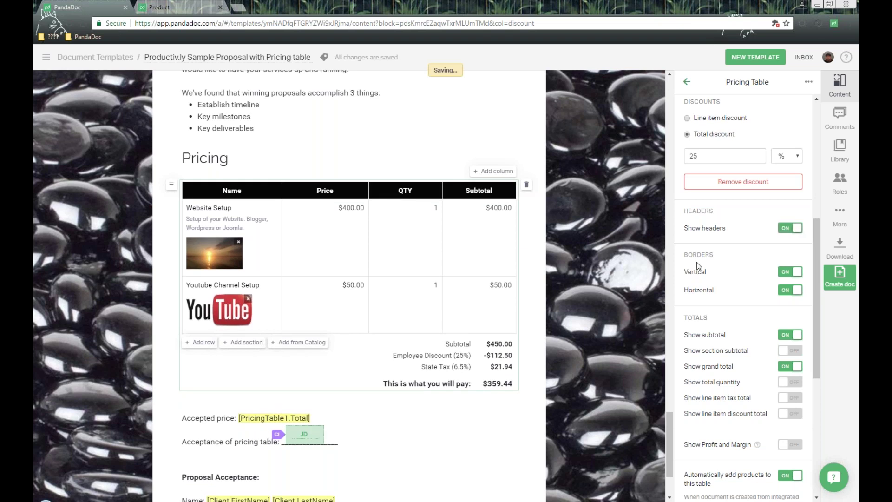
# Step: Turn off the pricing table's vertical and horizontal borders, and turn both on again
pyautogui.moveTo(688, 255); pyautogui.dragTo(715, 254)
pyautogui.scroll(-1, 734, 259)
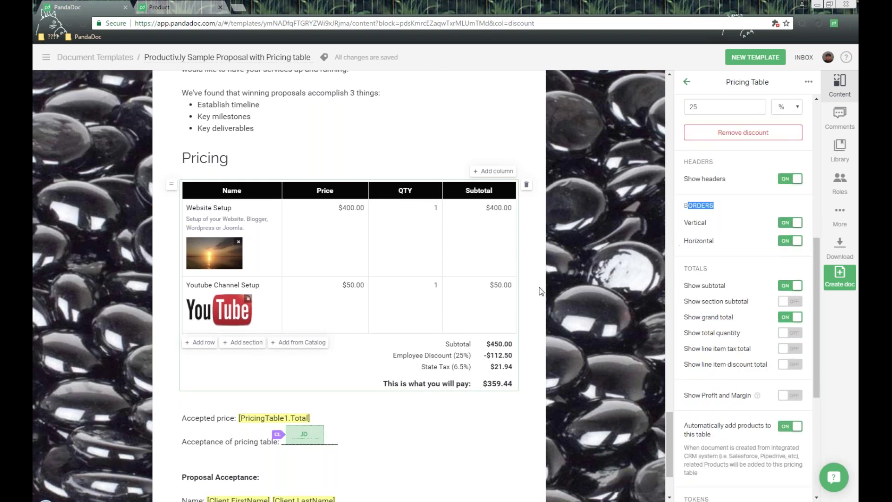
pyautogui.click(366, 231)
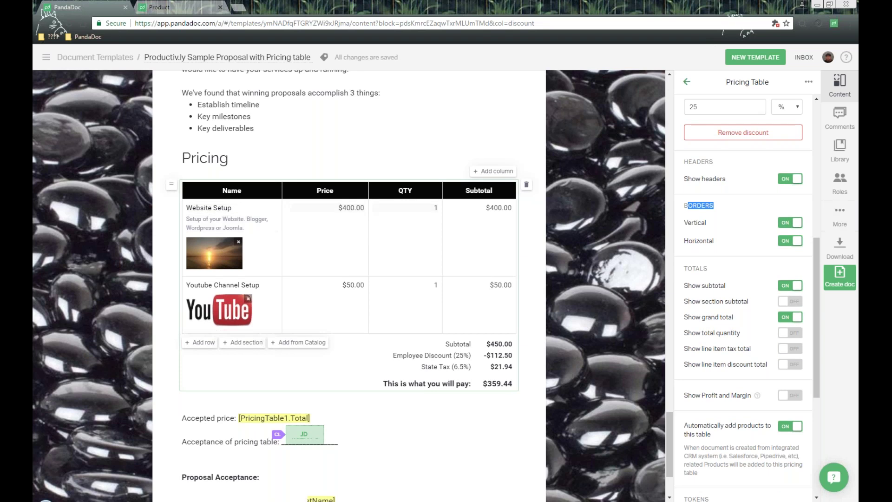
pyautogui.click(790, 225)
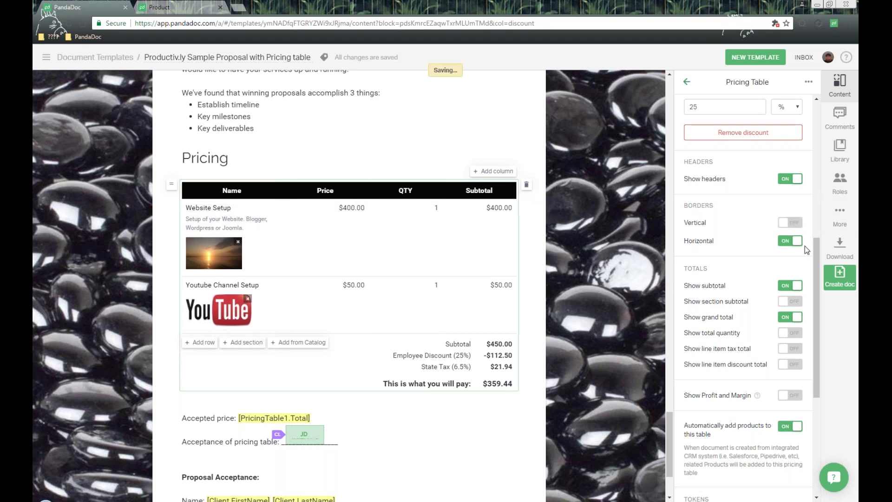
pyautogui.click(792, 241)
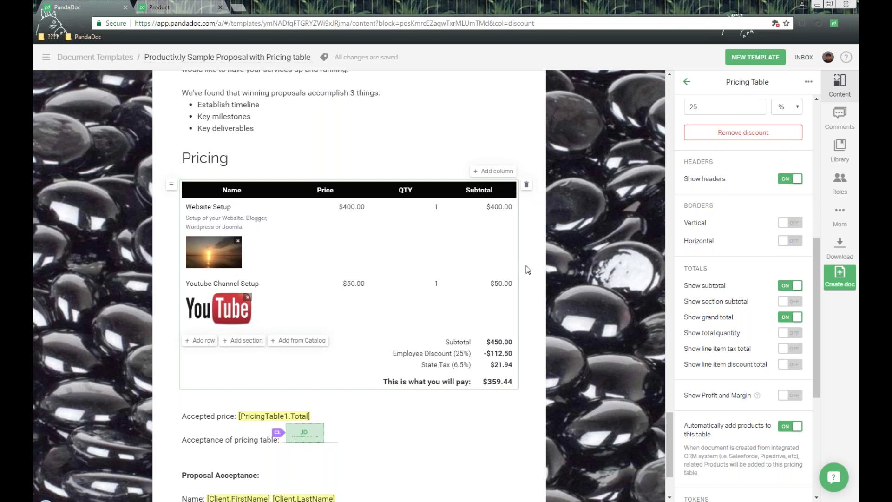
pyautogui.click(795, 226)
pyautogui.click(795, 241)
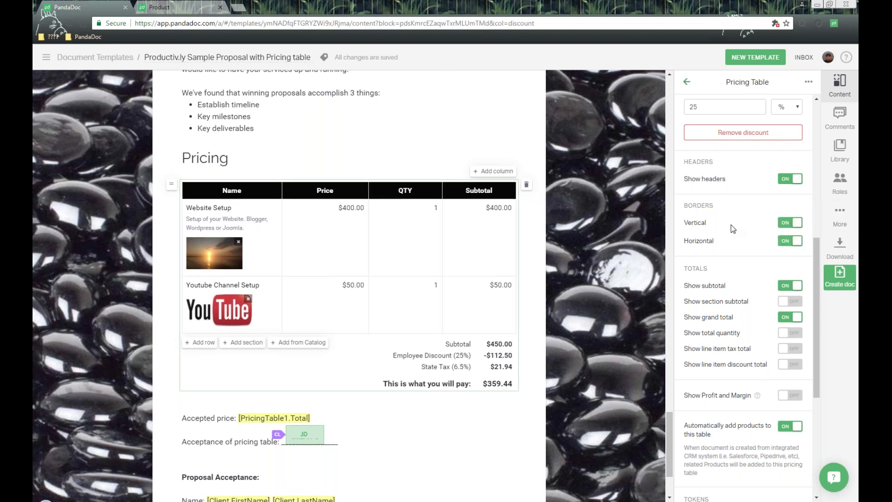
# Step: Show the section subtotal in the pricing table's totals and hide it again
pyautogui.scroll(-1, 731, 225)
pyautogui.doubleClick(701, 219)
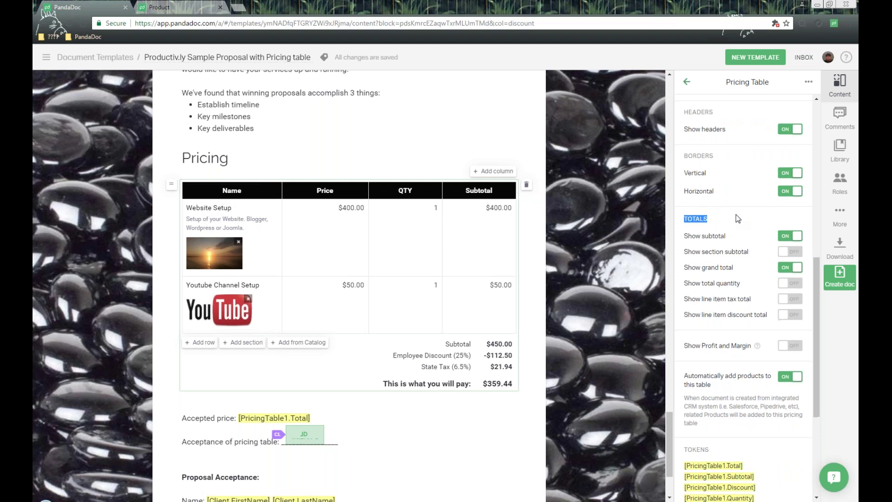
pyautogui.scroll(-1, 704, 195)
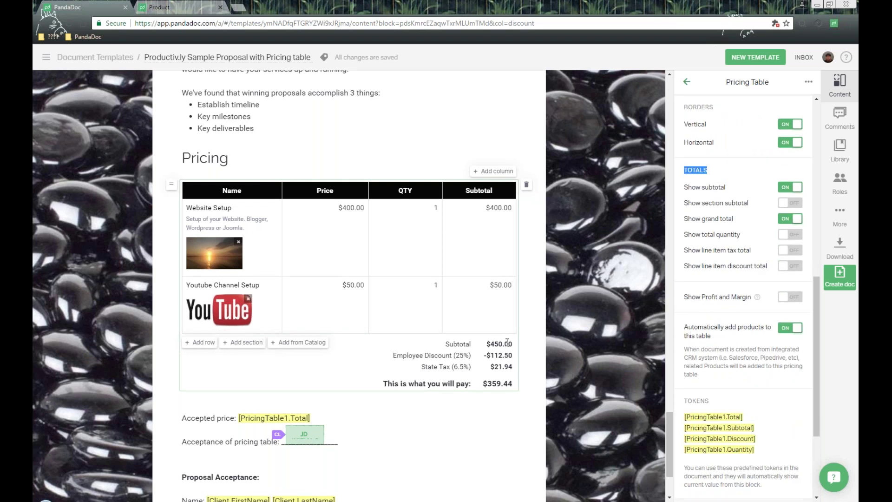
pyautogui.click(792, 203)
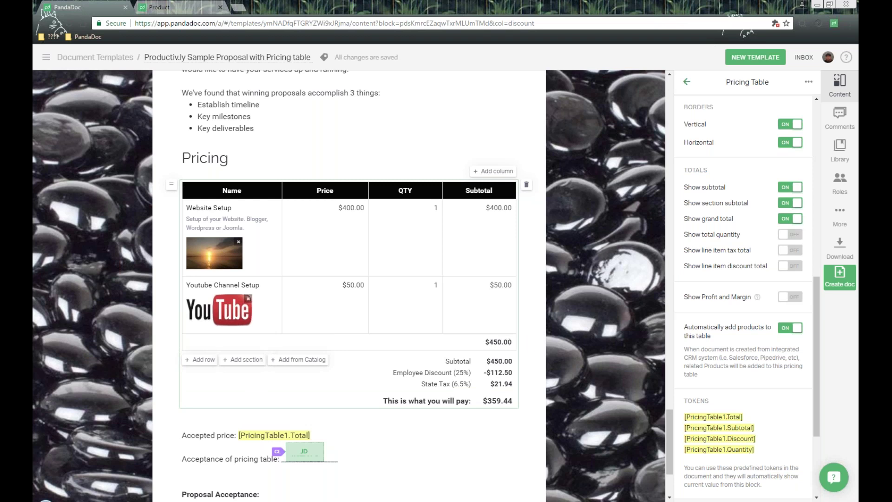
pyautogui.click(790, 209)
# Step: Show the total quantity in the pricing table's totals and hide it again, reviewing the grand total and line item tax total options
pyautogui.moveTo(711, 218); pyautogui.dragTo(753, 218)
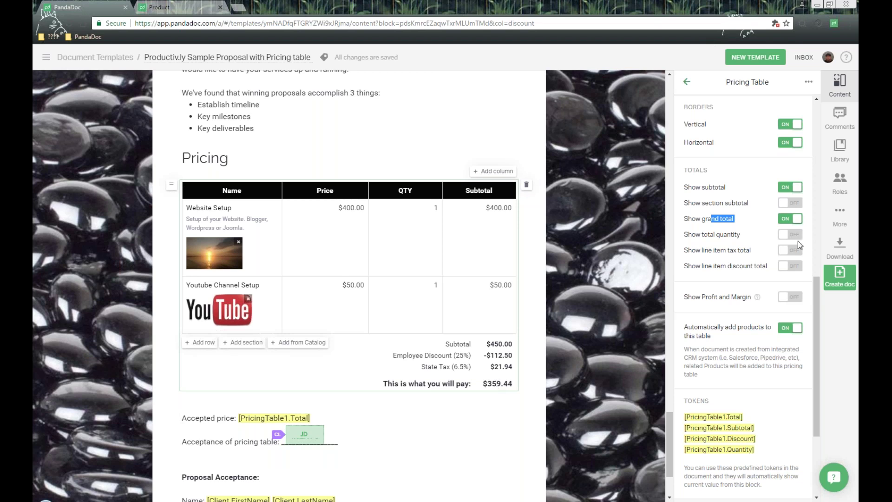
pyautogui.click(799, 236)
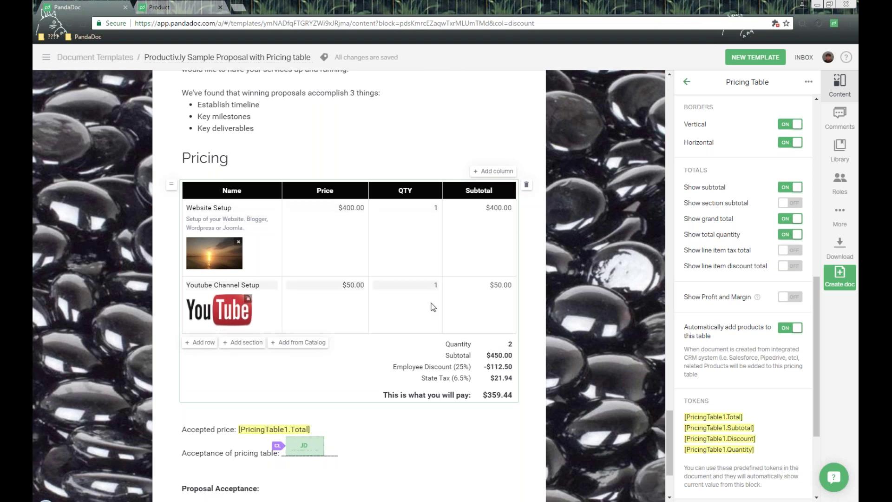
pyautogui.click(790, 235)
pyautogui.moveTo(706, 250); pyautogui.dragTo(763, 253)
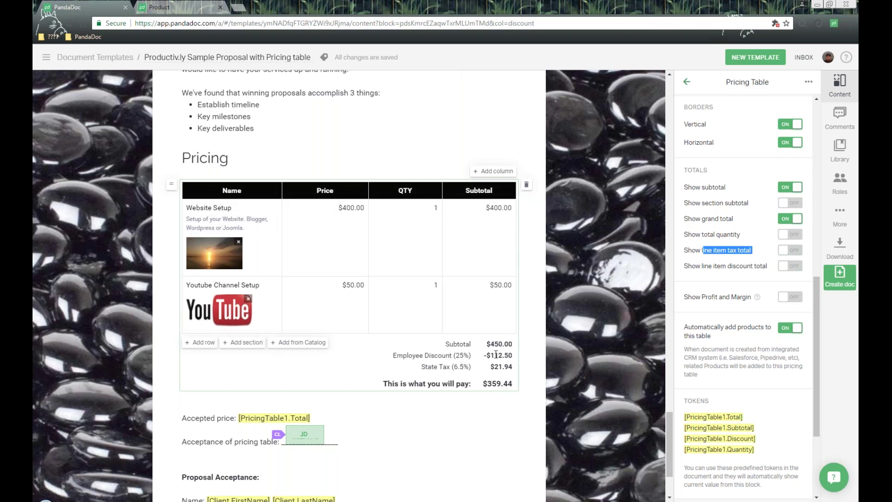
# Step: Review the line item discount total option, and show the pricing table's profit and margin and hide it again
pyautogui.click(721, 271)
pyautogui.moveTo(770, 273); pyautogui.dragTo(785, 268)
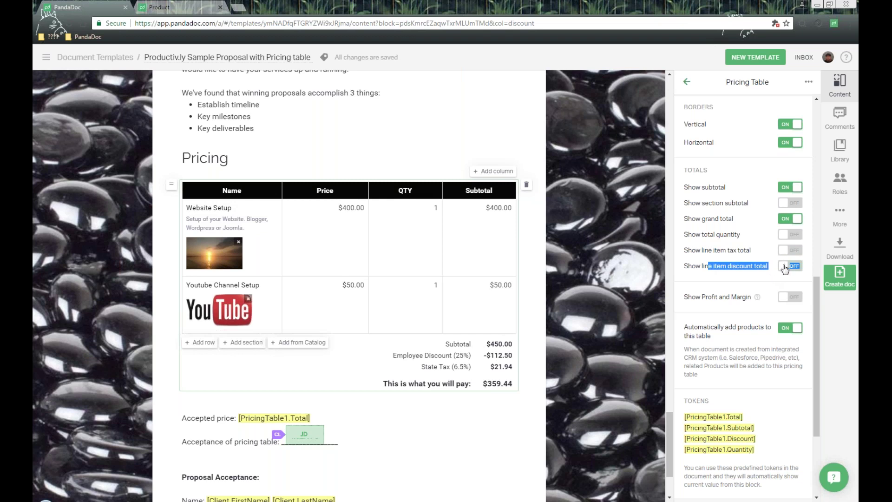
pyautogui.moveTo(696, 298); pyautogui.dragTo(753, 310)
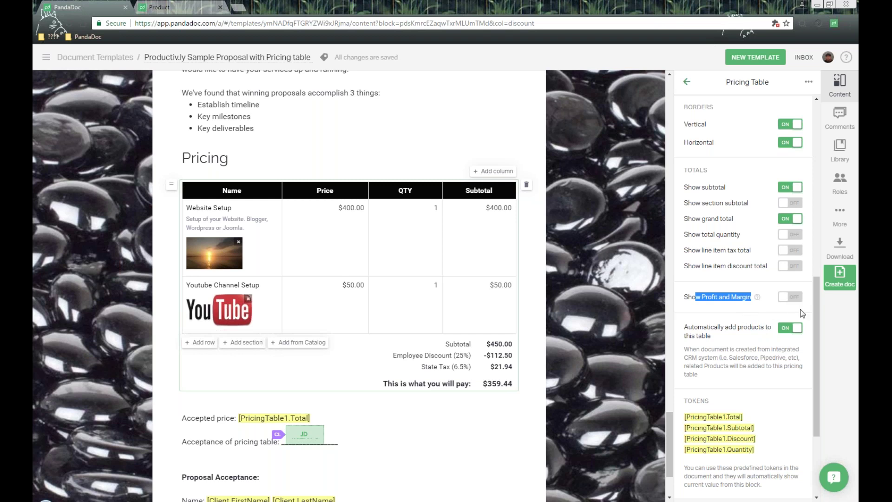
pyautogui.click(796, 299)
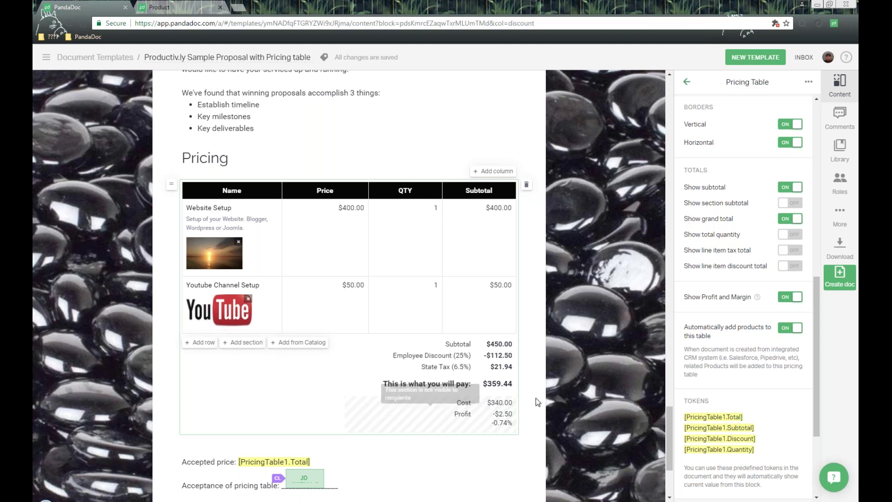
pyautogui.click(796, 297)
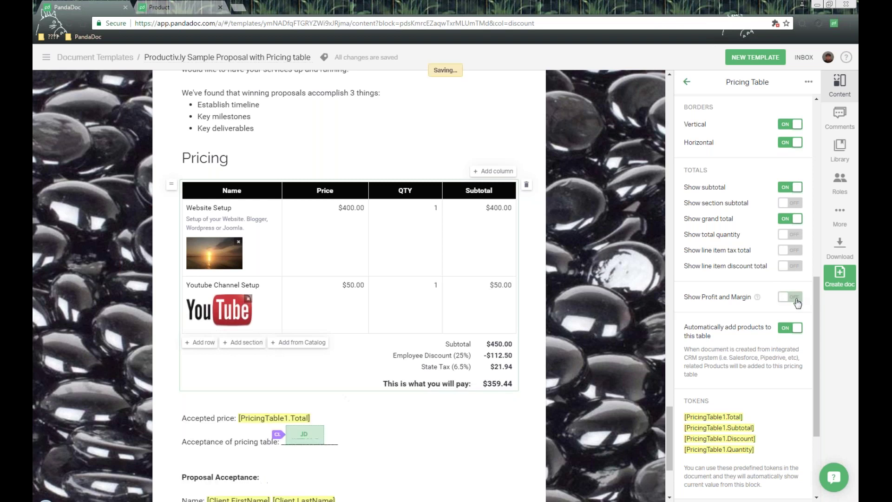
# Step: Examine the option to add products automatically to the pricing table and its predefined tokens, including the discount token, and return to the first settings
pyautogui.scroll(-3, 786, 297)
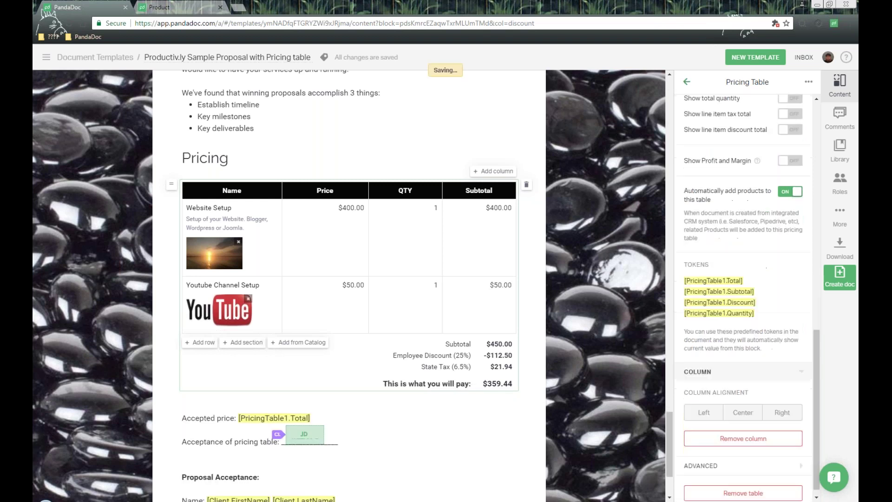
pyautogui.tripleClick(745, 191)
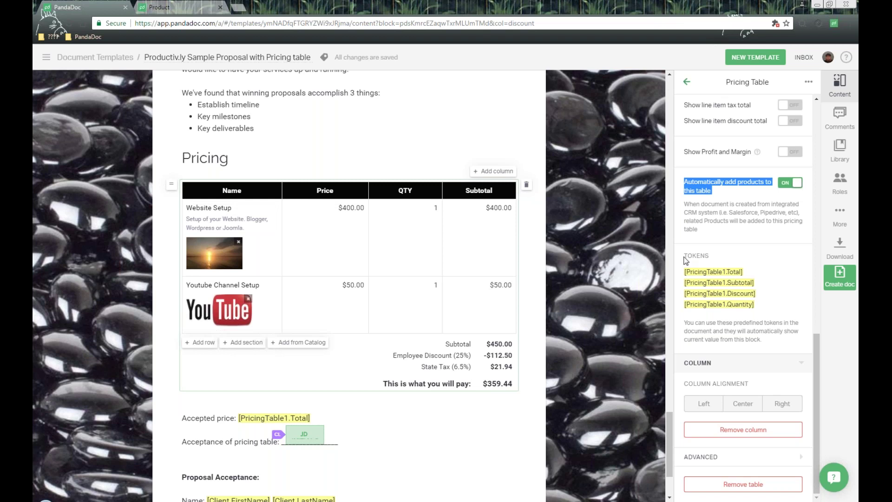
pyautogui.moveTo(684, 257); pyautogui.dragTo(710, 257)
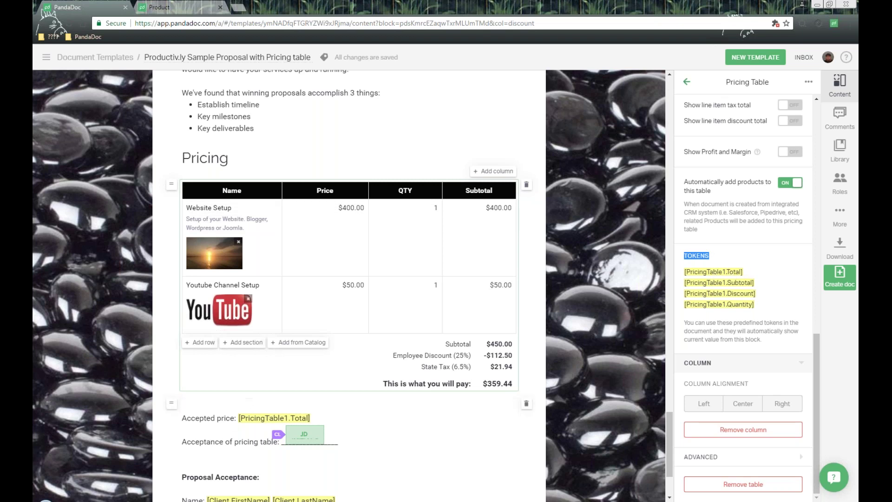
pyautogui.scroll(-1, 287, 422)
pyautogui.scroll(-1, 285, 366)
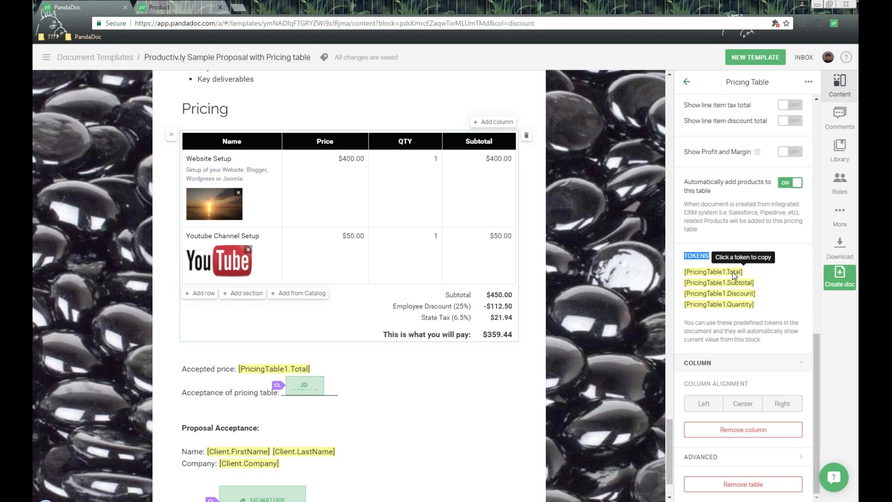
pyautogui.click(754, 295)
pyautogui.scroll(10, 787, 294)
pyautogui.scroll(-2, 787, 294)
pyautogui.scroll(2, 763, 364)
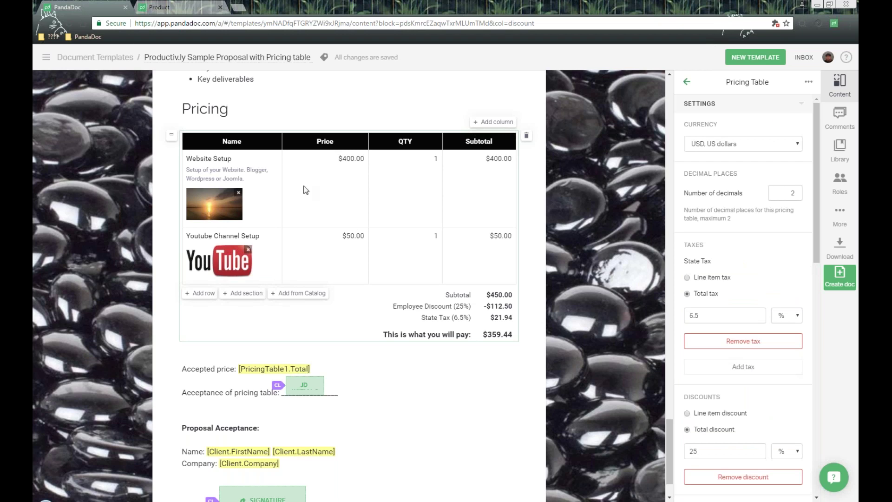
# Step: Examine the pricing table's Name, Price and QTY column headings as editable text
pyautogui.click(333, 141)
pyautogui.doubleClick(346, 141)
pyautogui.click(241, 141)
pyautogui.doubleClick(231, 142)
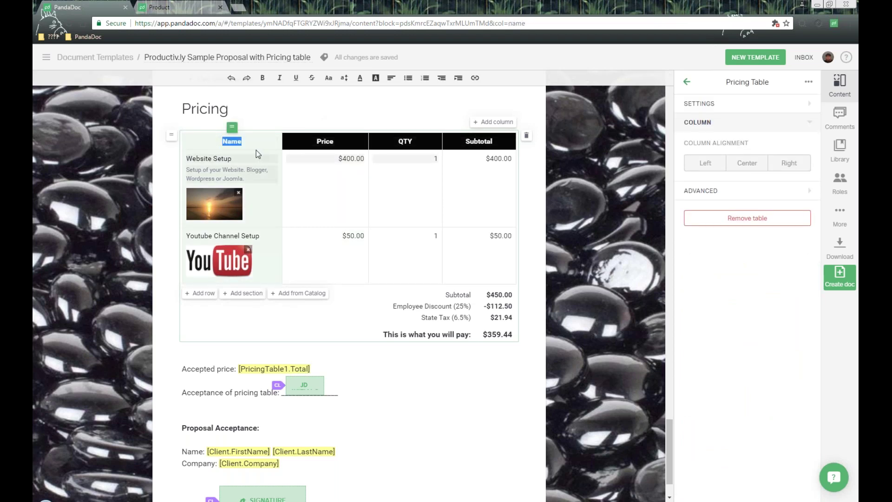
pyautogui.doubleClick(326, 141)
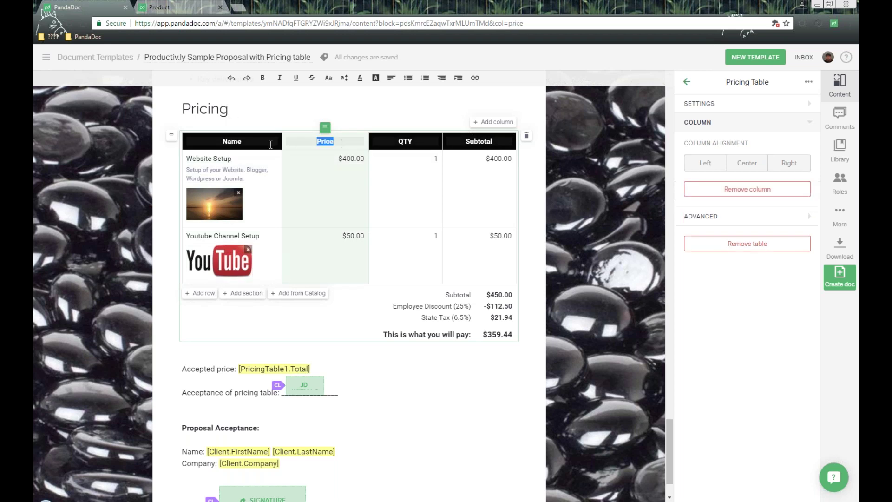
pyautogui.click(419, 148)
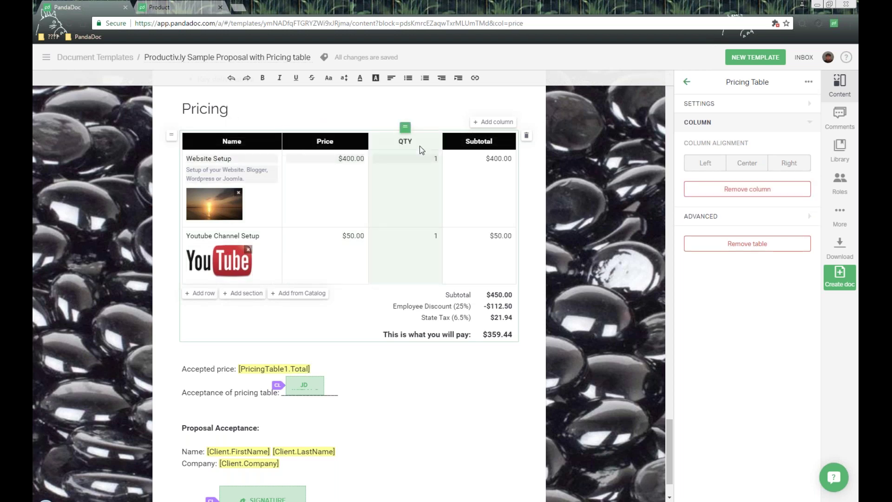
# Step: Examine the editable labels in the pricing table's totals: subtotal, employee discount, state tax and the final amount to pay
pyautogui.click(454, 295)
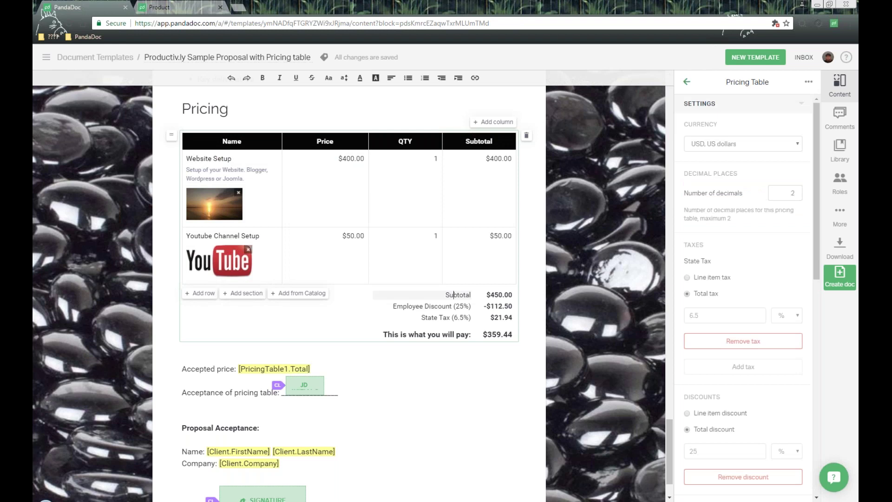
pyautogui.doubleClick(454, 295)
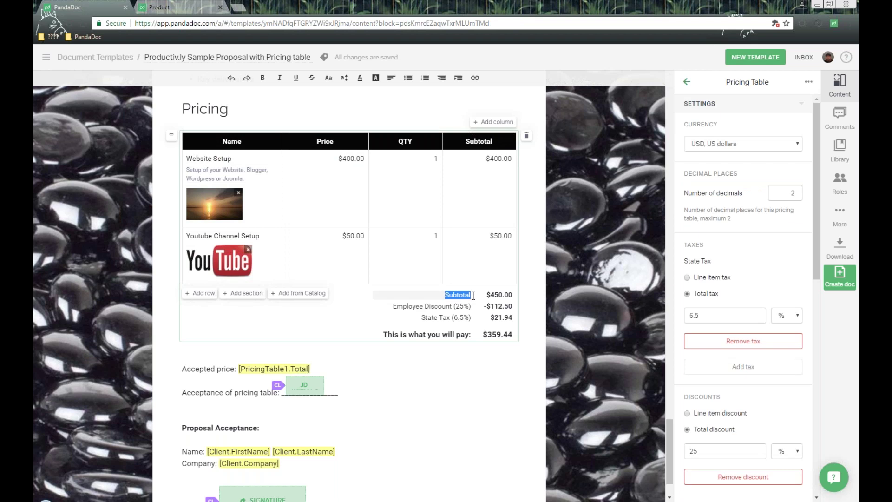
pyautogui.click(443, 307)
pyautogui.moveTo(392, 306); pyautogui.dragTo(475, 305)
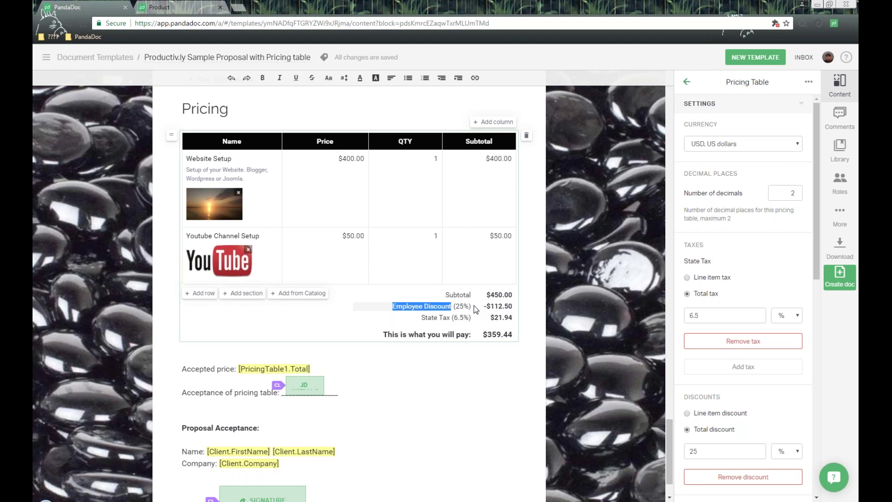
pyautogui.click(441, 316)
pyautogui.moveTo(422, 317); pyautogui.dragTo(484, 321)
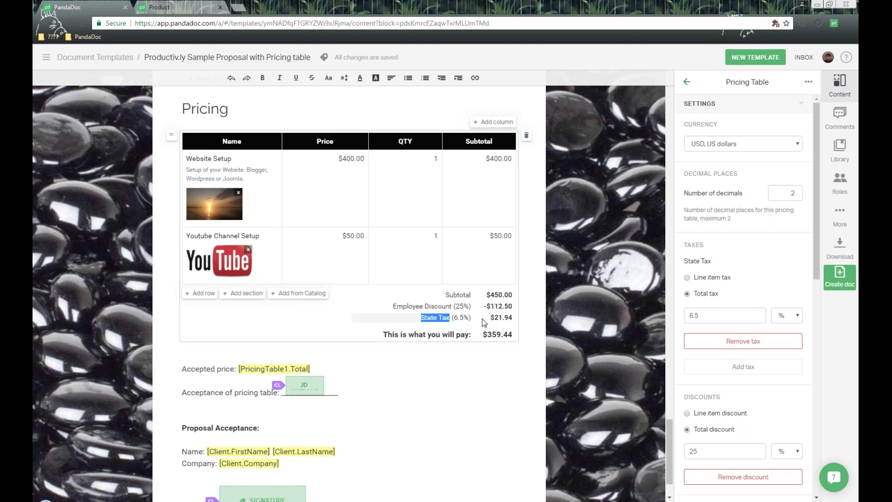
pyautogui.click(379, 335)
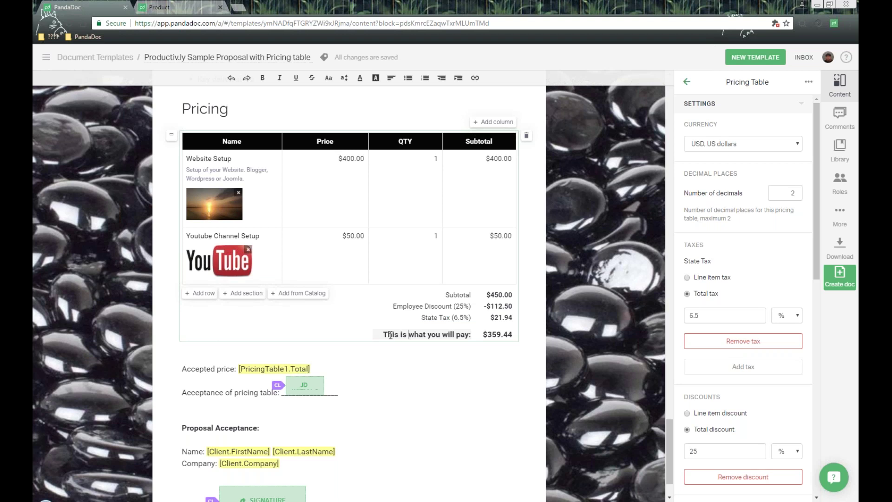
pyautogui.moveTo(383, 334); pyautogui.dragTo(475, 358)
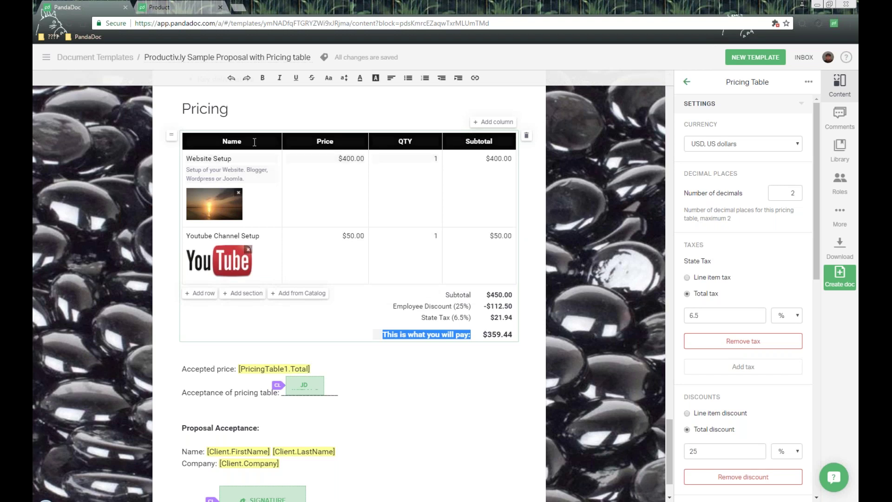
# Step: Make the Youtube Channel Setup row optional and uncheck it in the pricing table
pyautogui.click(258, 165)
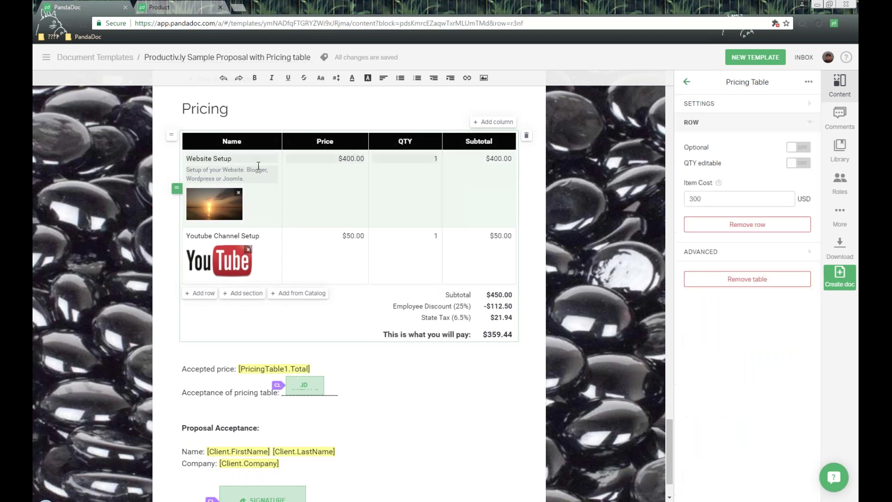
pyautogui.click(267, 241)
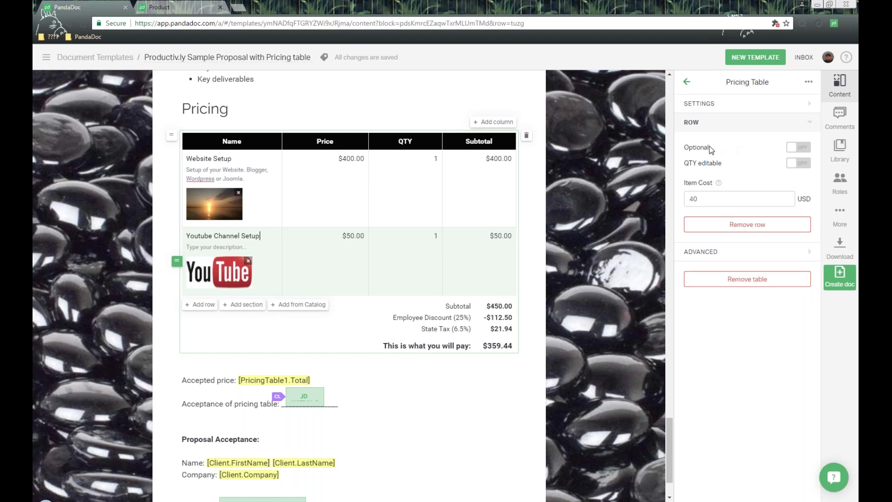
pyautogui.moveTo(684, 147); pyautogui.dragTo(763, 161)
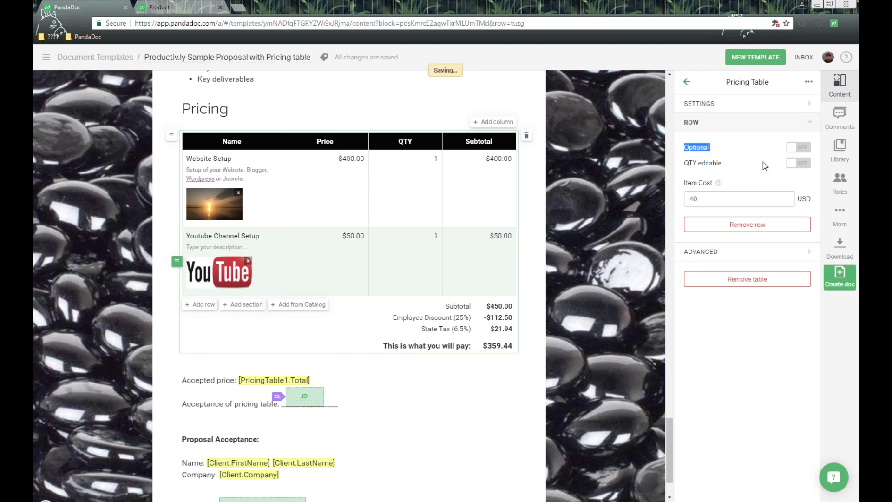
pyautogui.click(804, 147)
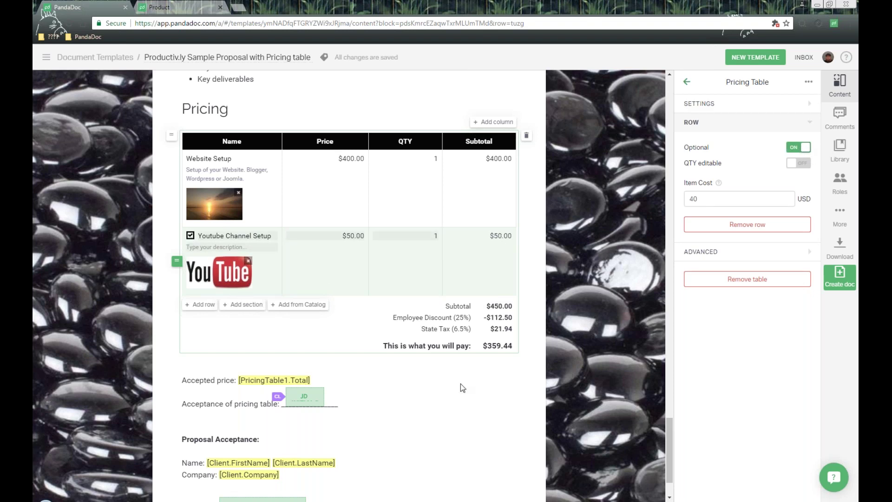
pyautogui.click(190, 236)
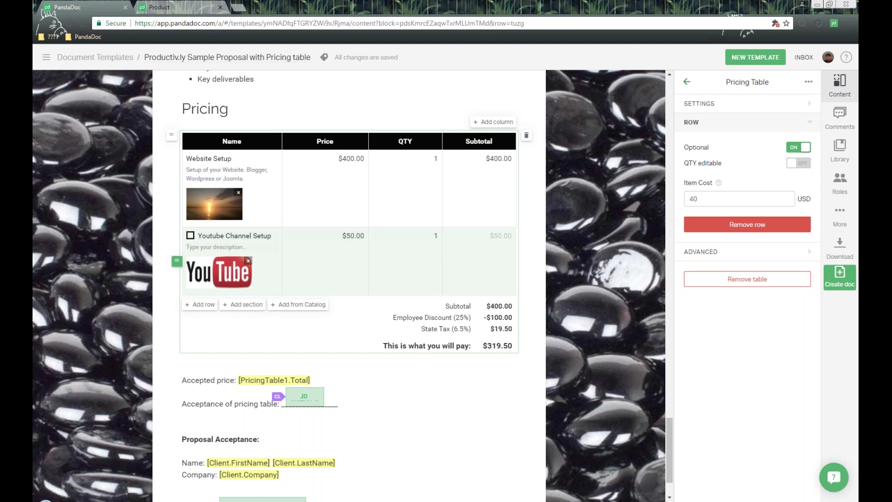
# Step: Make the quantity editable for the Youtube Channel Setup row, with 1 as its quantity
pyautogui.moveTo(687, 162); pyautogui.dragTo(793, 176)
pyautogui.click(797, 164)
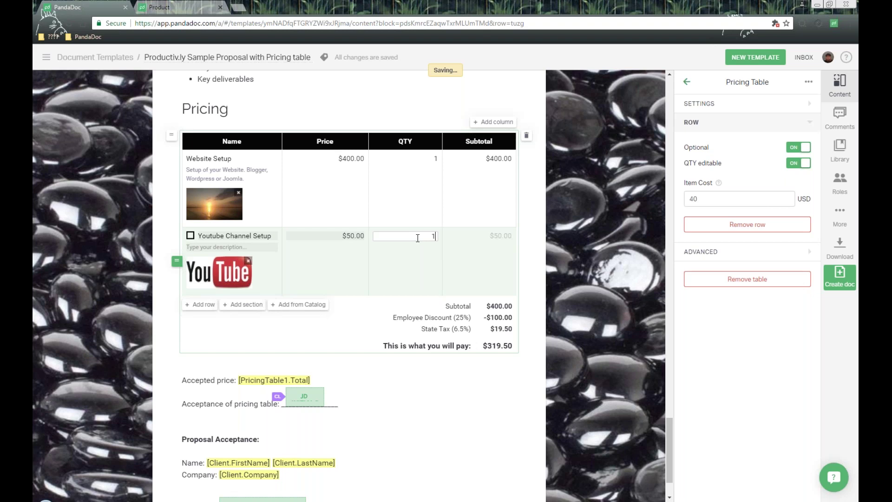
pyautogui.click(434, 234)
pyautogui.write('1')
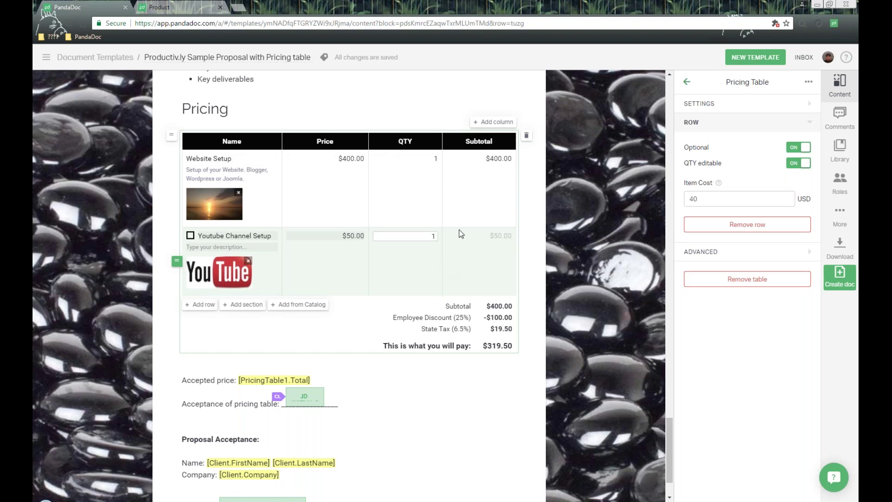
# Step: Add the existing "time of completion" column to the pricing table and enter "2-3 days" for the Youtube Channel row
pyautogui.click(495, 123)
pyautogui.click(469, 110)
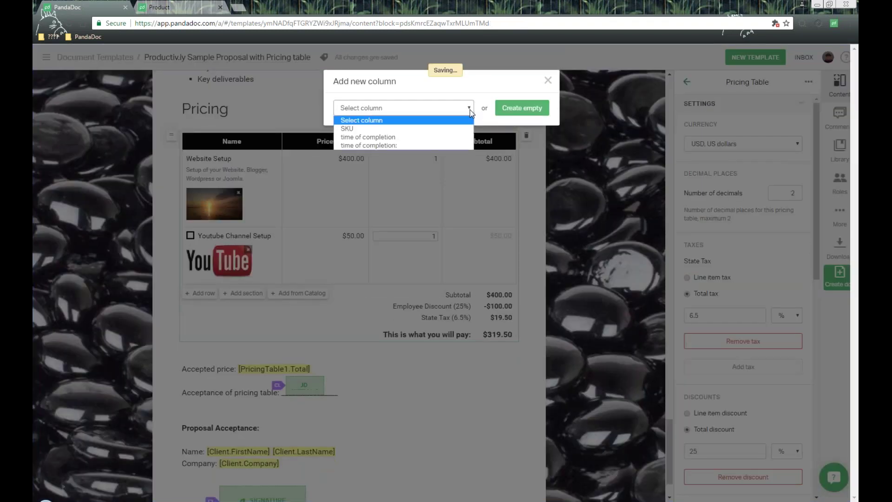
pyautogui.click(428, 135)
pyautogui.click(427, 133)
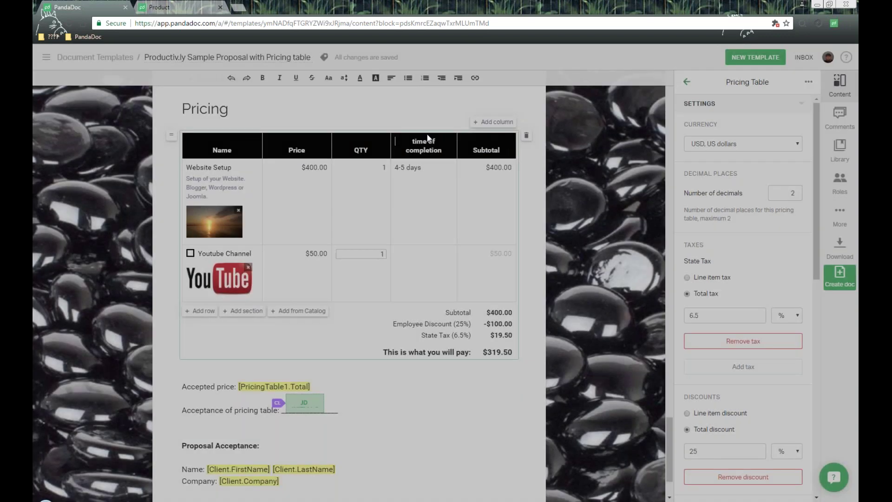
pyautogui.click(438, 140)
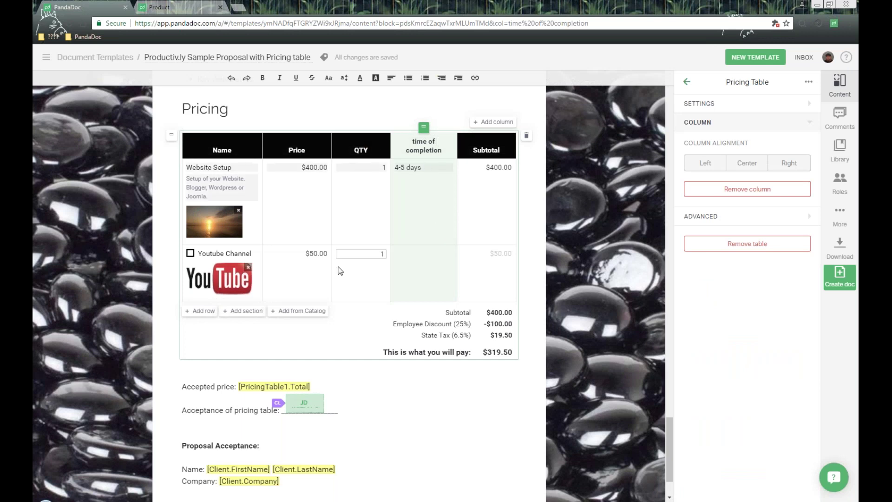
pyautogui.click(413, 260)
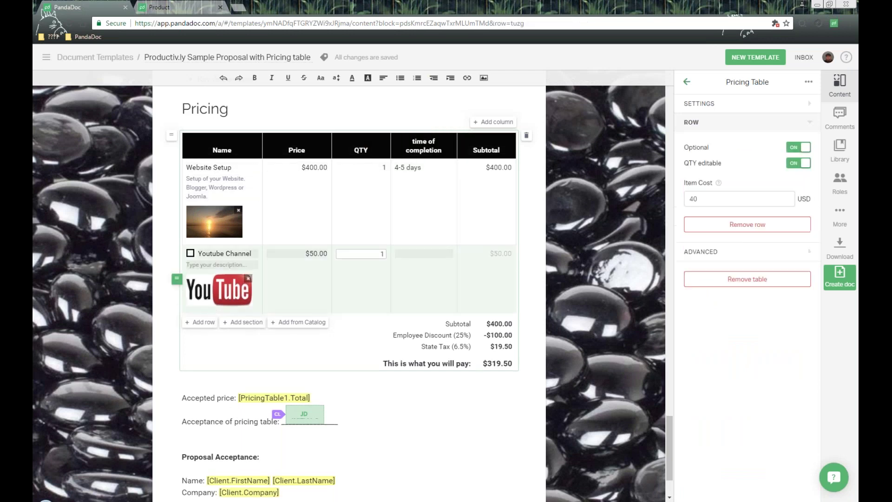
pyautogui.write('2-3 days')
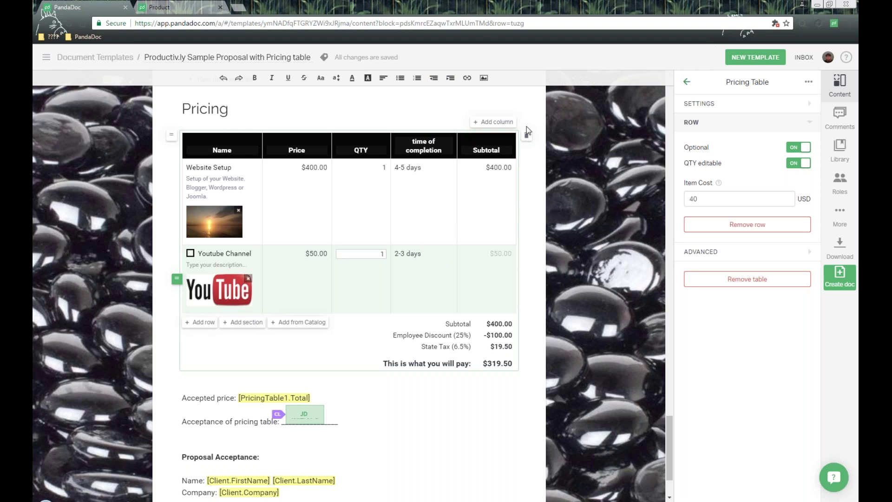
# Step: Review the existing columns still available for the pricing table without adding one
pyautogui.click(509, 123)
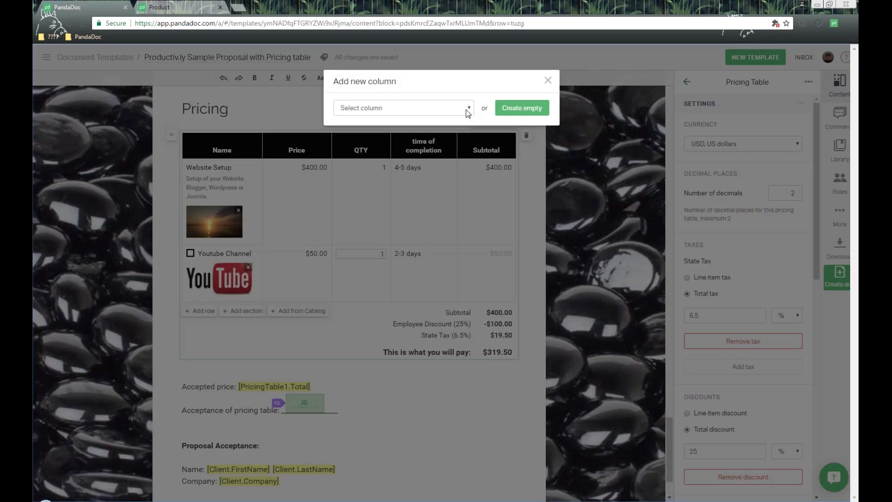
pyautogui.click(467, 108)
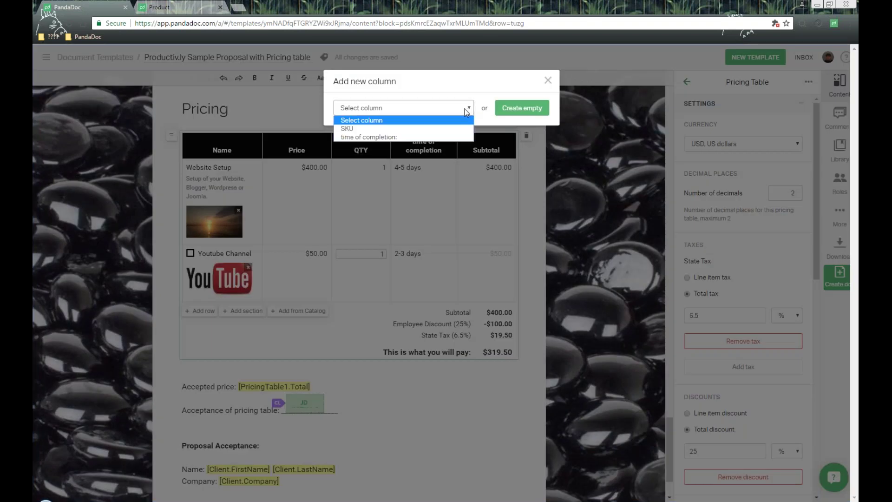
pyautogui.click(548, 80)
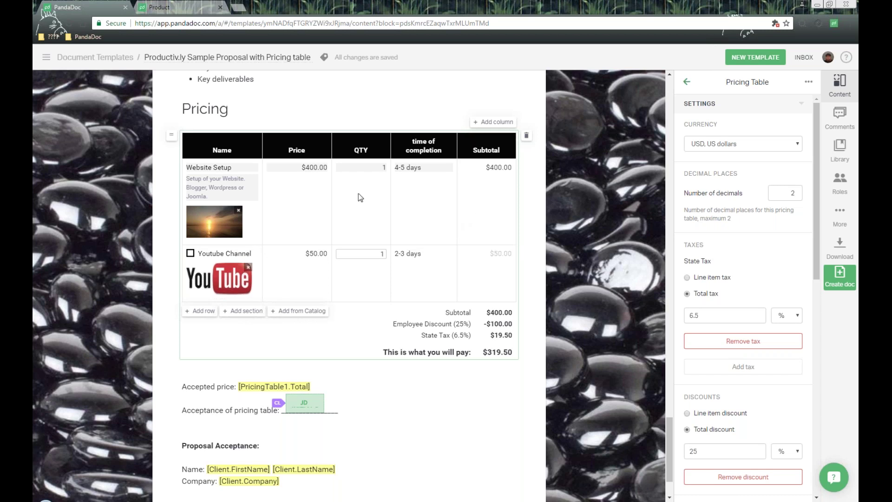
# Step: Inspect the settings of the Price and Name columns and of the Website Setup row
pyautogui.click(298, 147)
pyautogui.click(241, 147)
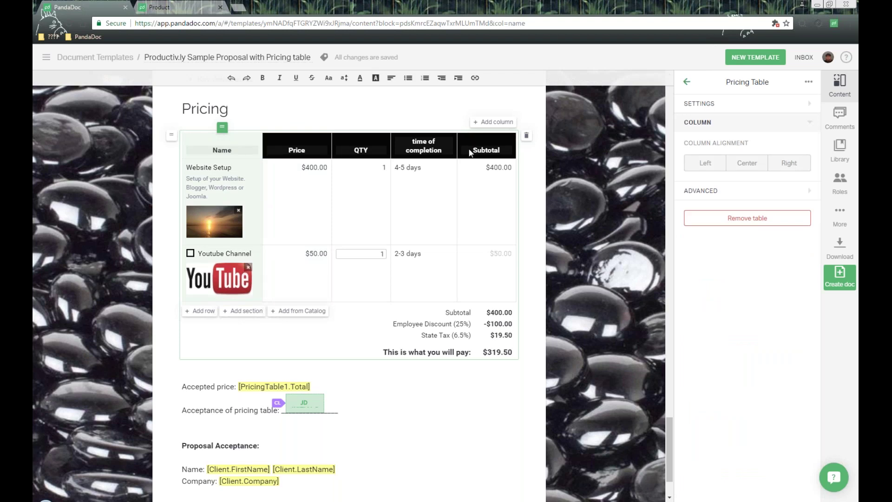
pyautogui.click(496, 206)
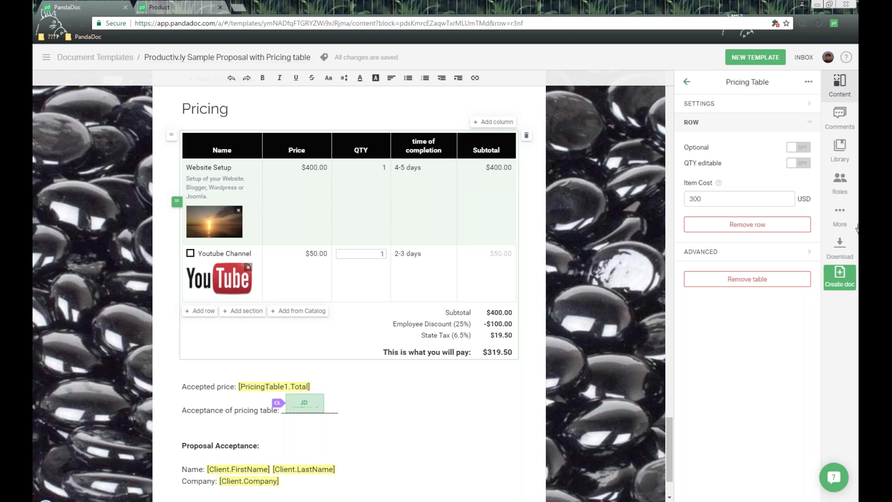
# Step: Browse the template's design styles and the theme catalog down to Futura, and return to the styles without applying a theme
pyautogui.click(837, 222)
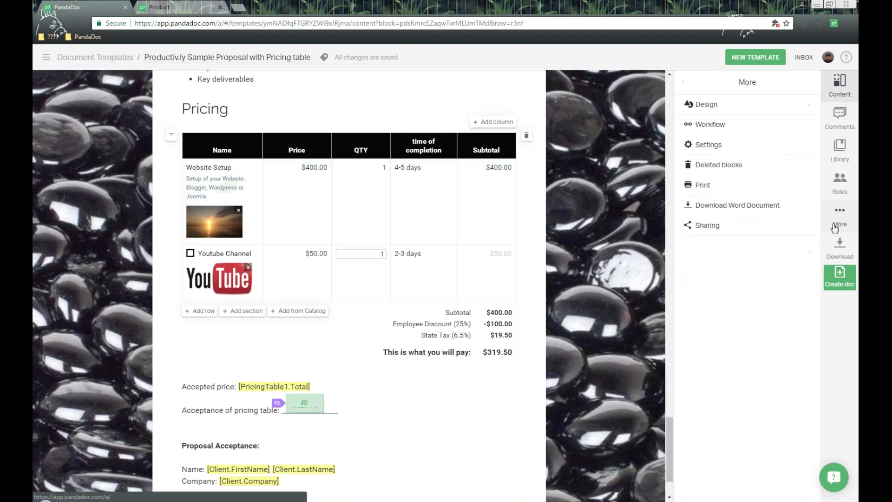
pyautogui.click(744, 108)
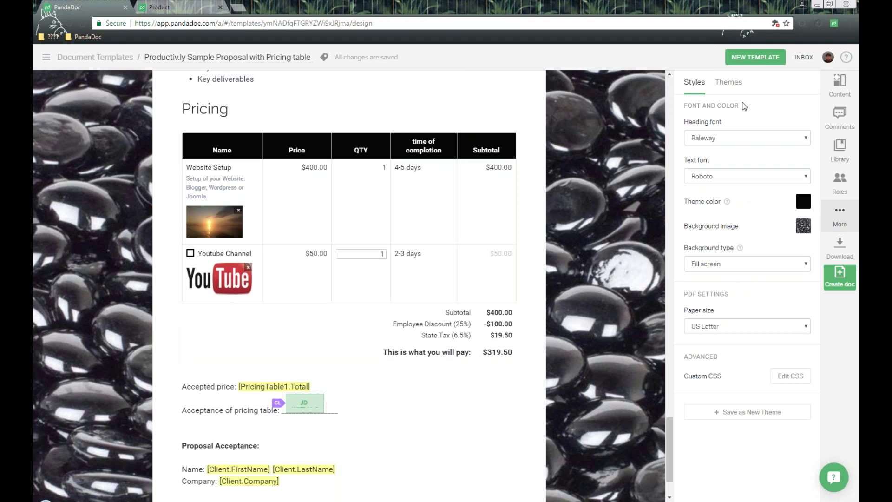
pyautogui.click(729, 83)
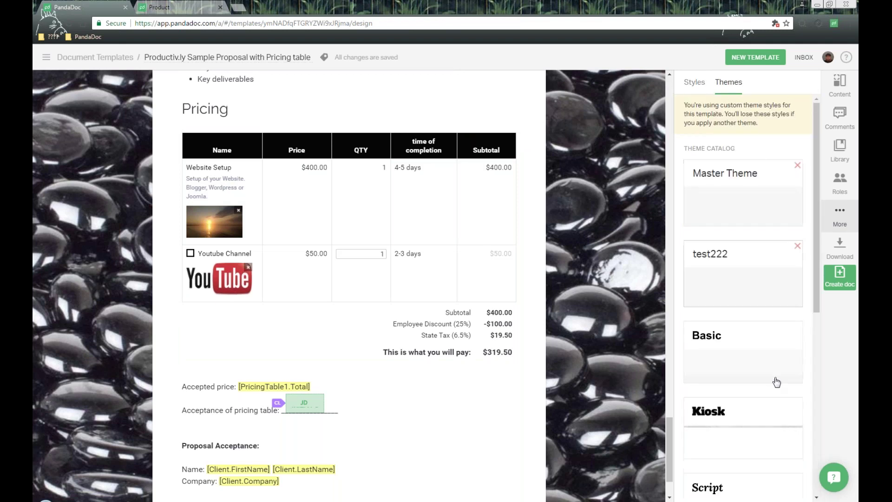
pyautogui.scroll(-6, 777, 382)
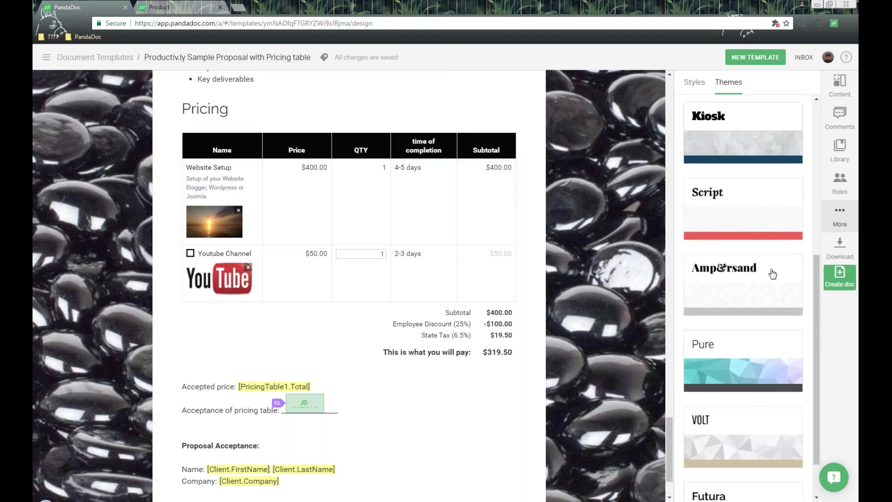
pyautogui.scroll(-2, 762, 412)
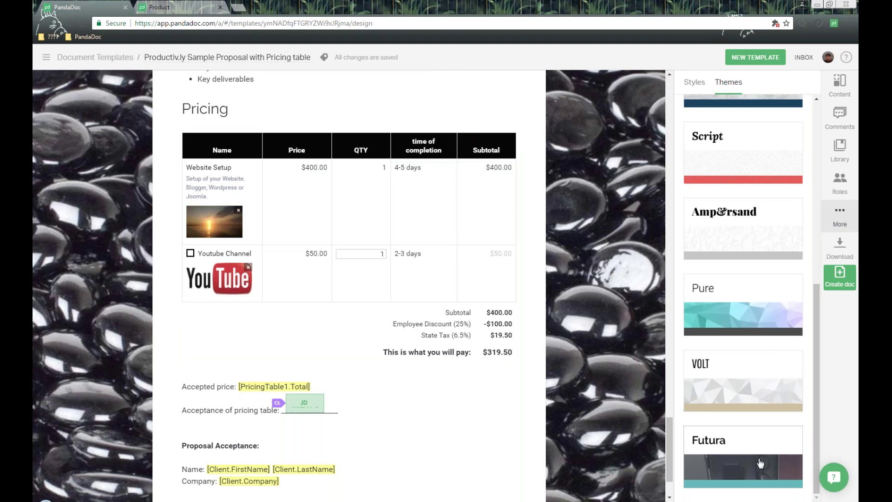
pyautogui.scroll(8, 760, 462)
pyautogui.click(695, 82)
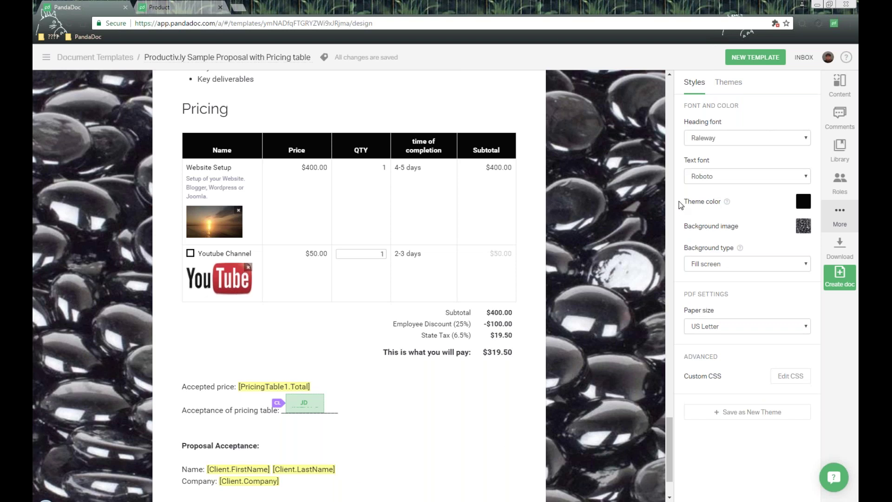
# Step: Try the dark red theme color #9c1111 on the template, and set the theme color to near-black #070707
pyautogui.tripleClick(708, 200)
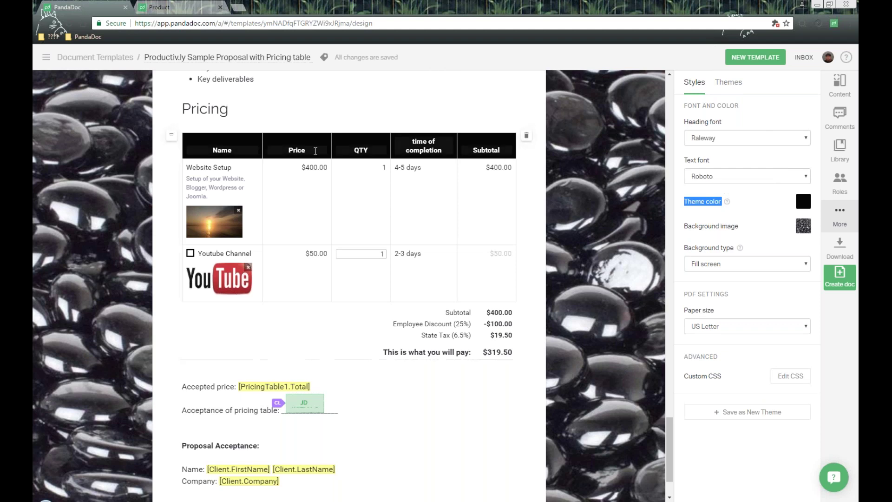
pyautogui.click(804, 201)
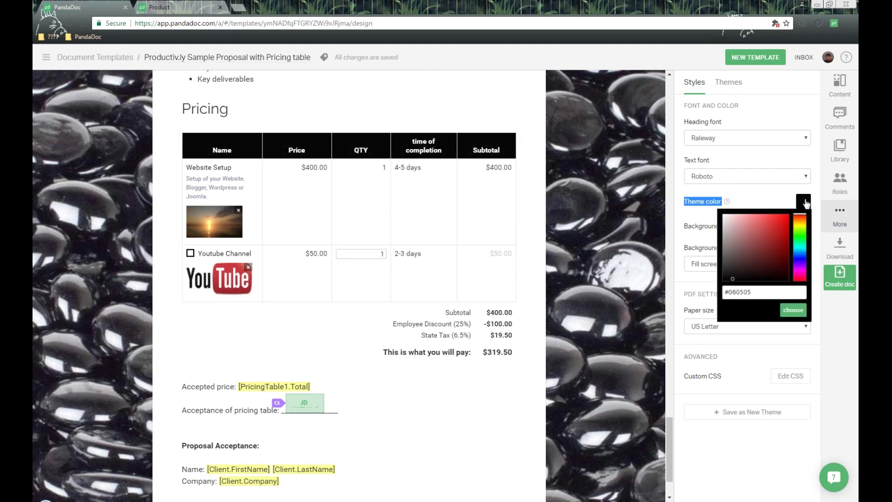
pyautogui.click(782, 239)
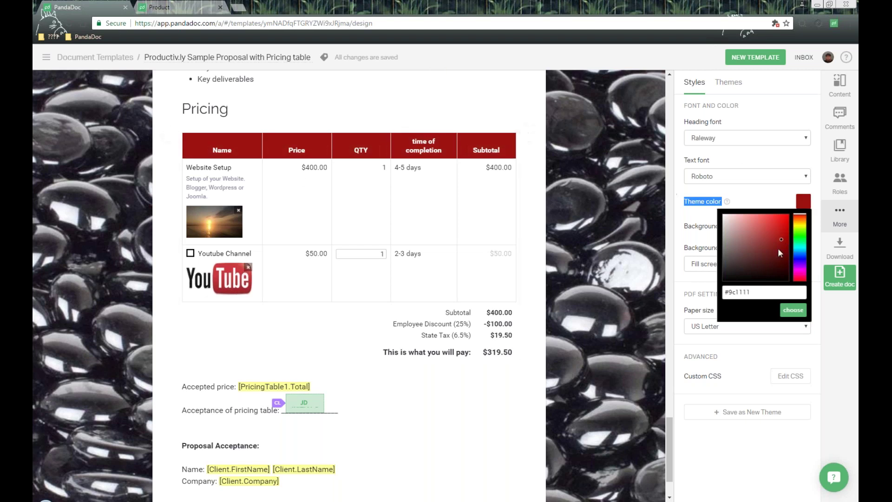
pyautogui.click(724, 278)
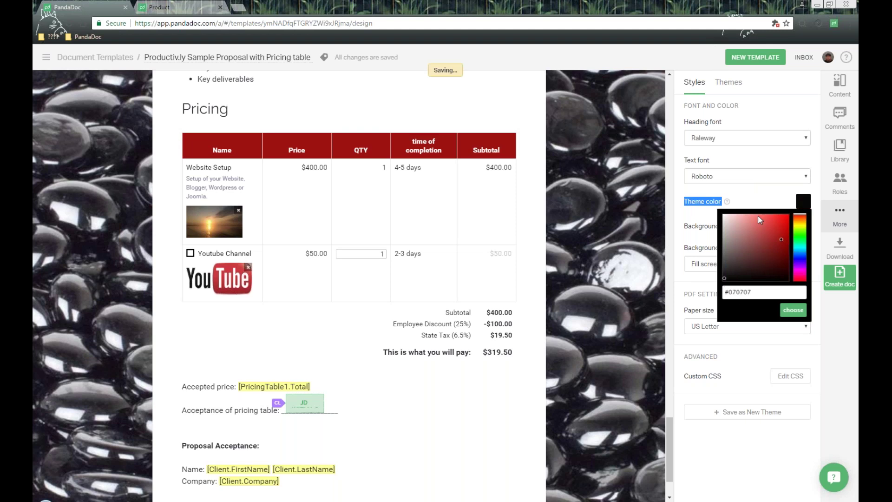
pyautogui.click(760, 201)
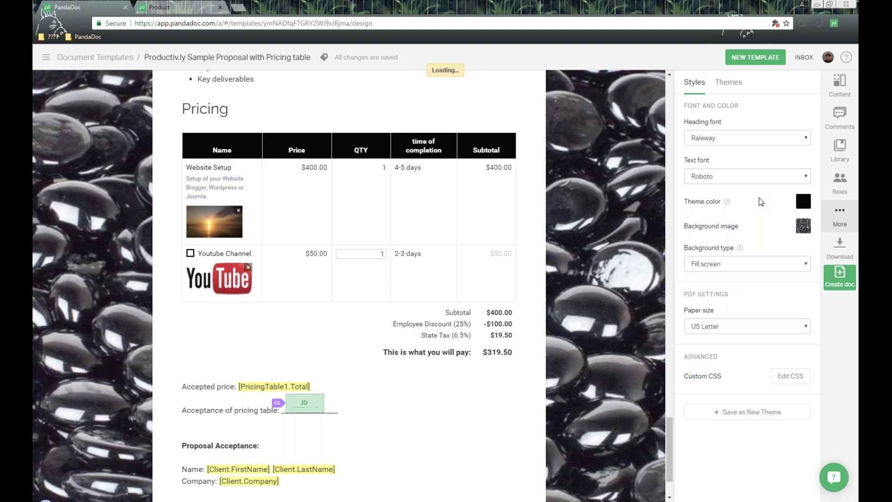
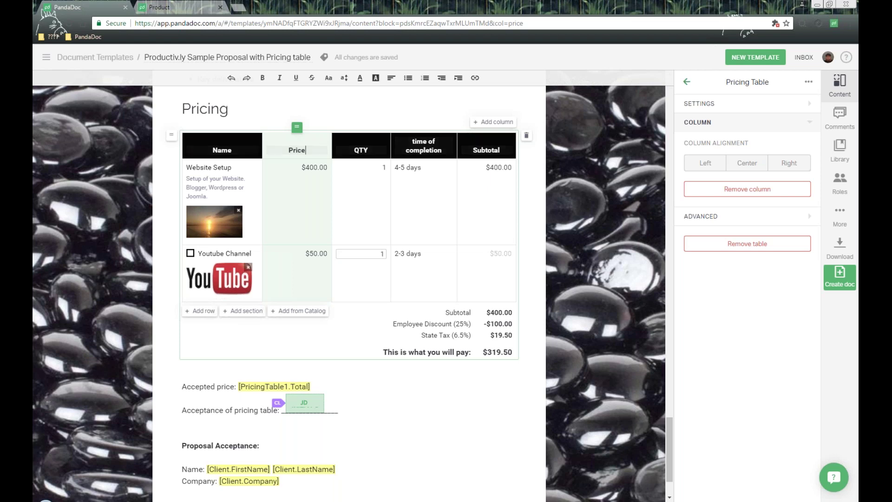
# Step: Add the pricing table to the content library as a new library item named "April 11th Pricing block"
pyautogui.click(244, 149)
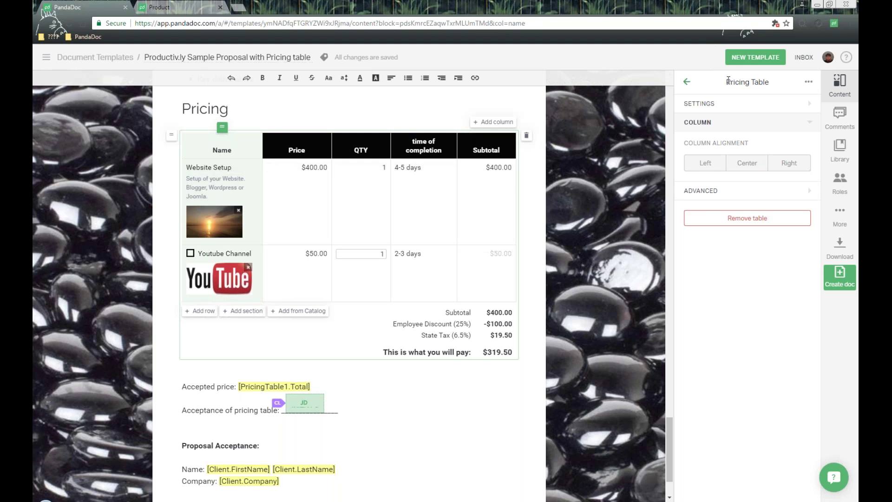
pyautogui.moveTo(726, 83); pyautogui.dragTo(771, 83)
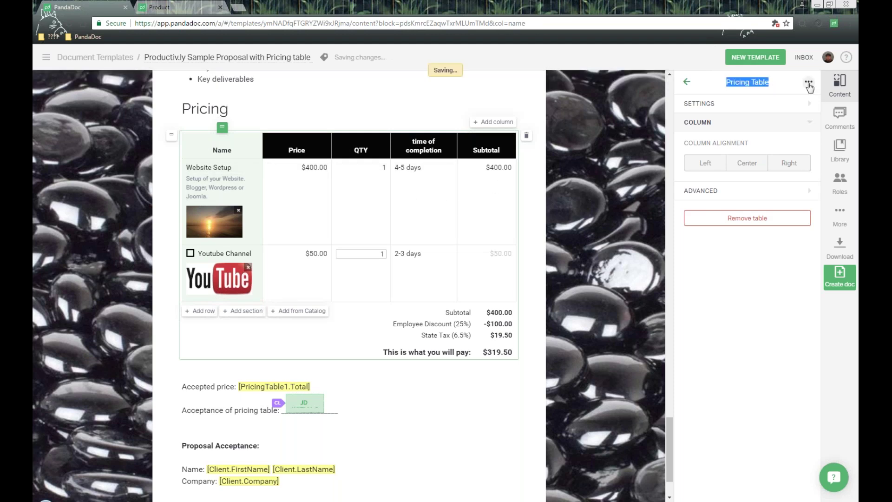
pyautogui.click(809, 85)
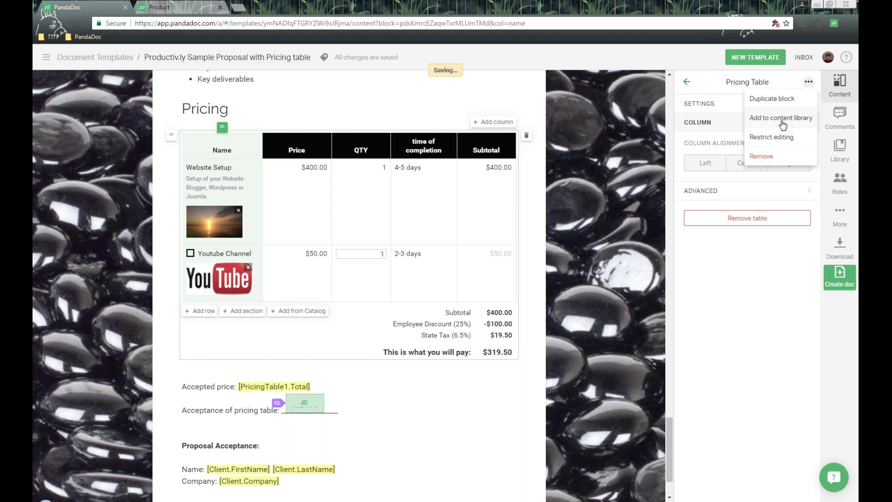
pyautogui.click(782, 119)
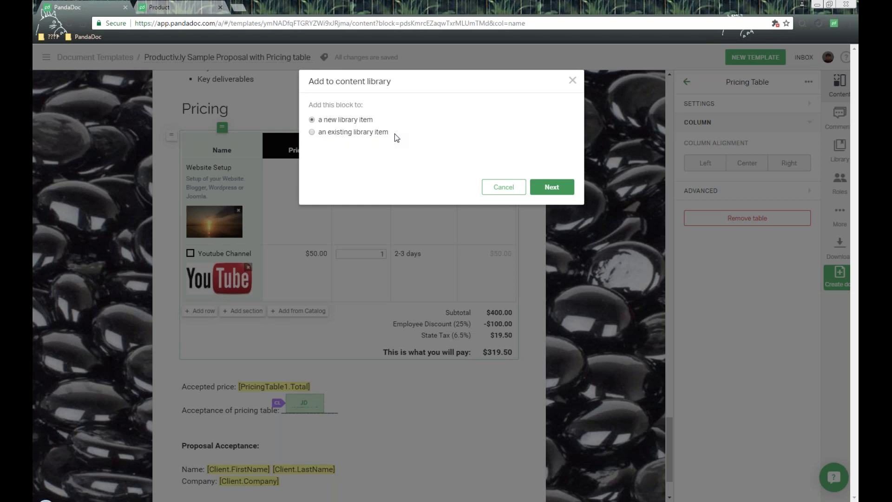
pyautogui.click(559, 192)
pyautogui.click(343, 121)
pyautogui.write('Apri')
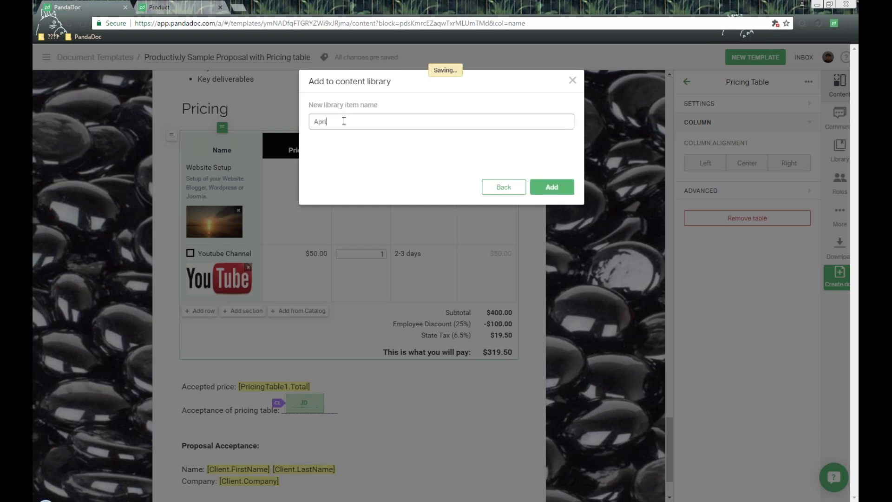
pyautogui.write('l 11th Pricin')
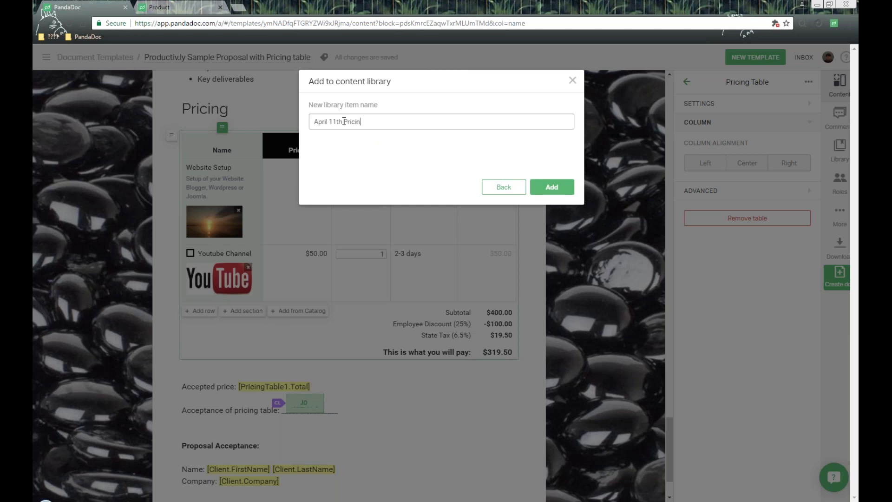
pyautogui.write('g block')
pyautogui.click(562, 188)
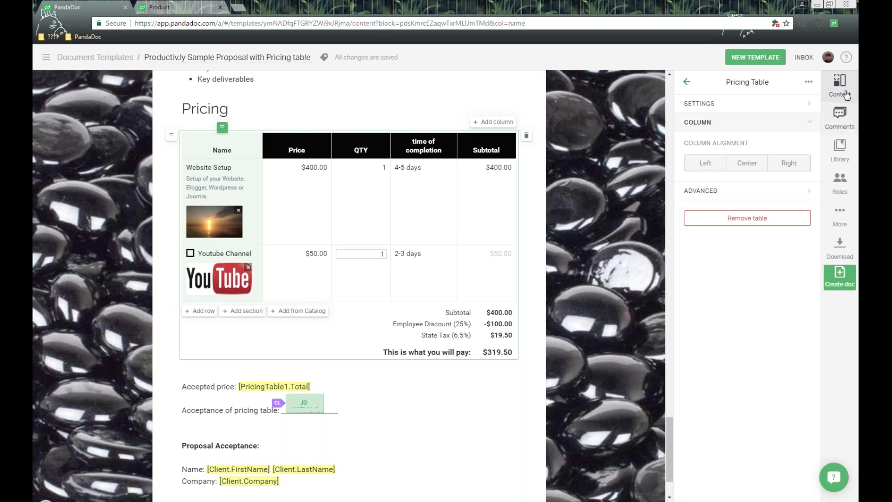
# Step: Preview "April 11th Pricing block" in the content library and open the pricing table's general settings
pyautogui.click(846, 163)
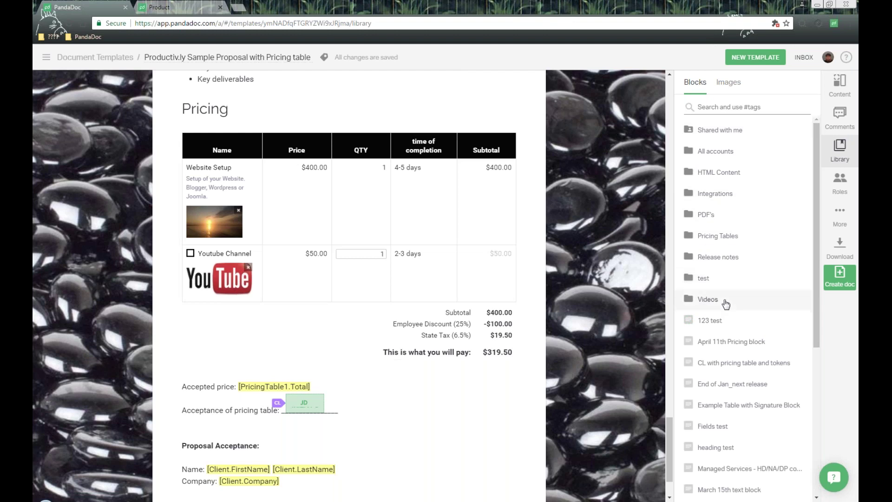
pyautogui.moveTo(693, 342)
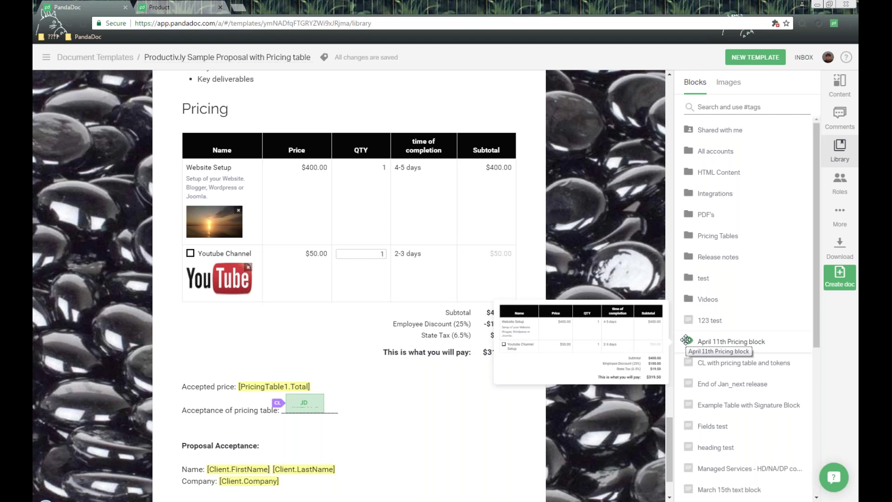
pyautogui.moveTo(686, 340); pyautogui.dragTo(749, 323)
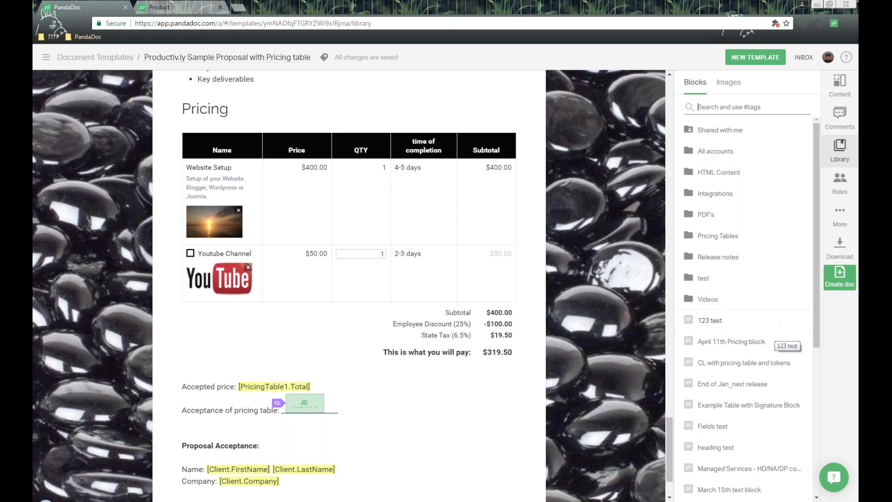
pyautogui.click(297, 149)
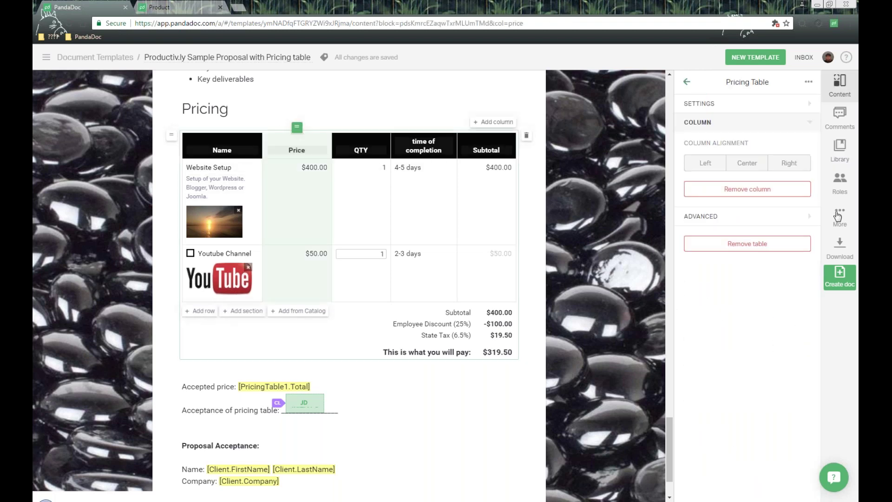
pyautogui.click(734, 104)
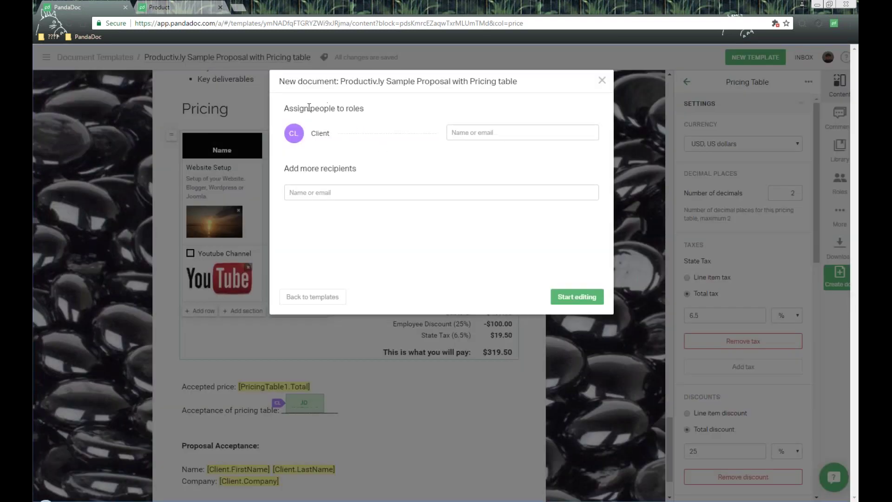
# Step: Assign an existing contact to the Client role for a new document based on this template
pyautogui.moveTo(309, 108); pyautogui.dragTo(433, 121)
pyautogui.doubleClick(311, 133)
pyautogui.click(501, 131)
pyautogui.write('lae')
pyautogui.press('BackSpace')
pyautogui.write('mes')
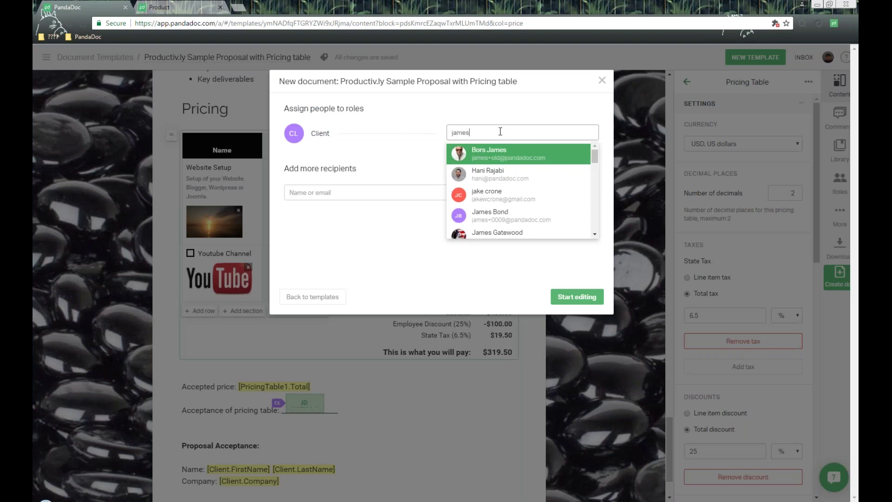
pyautogui.scroll(-2, 525, 195)
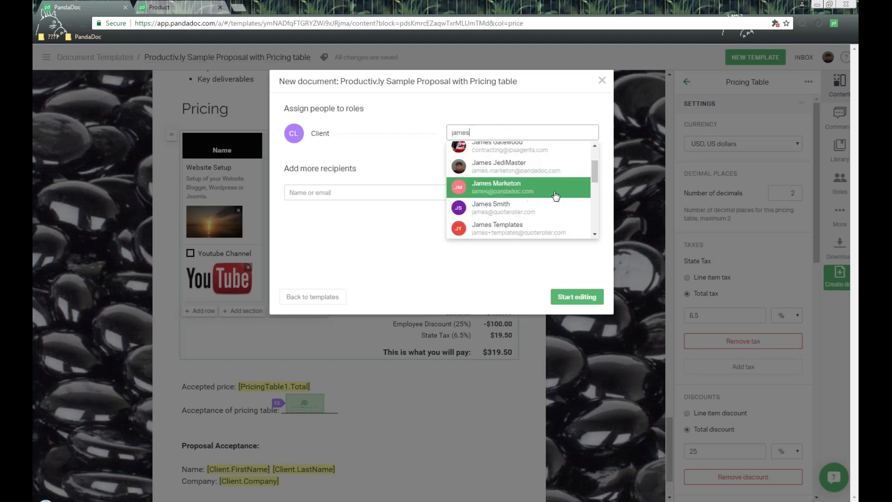
pyautogui.click(534, 228)
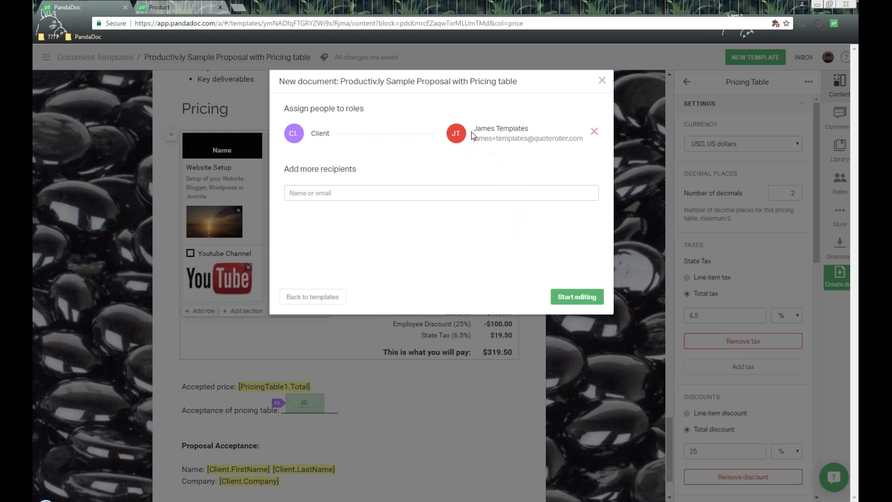
pyautogui.moveTo(473, 130); pyautogui.dragTo(543, 144)
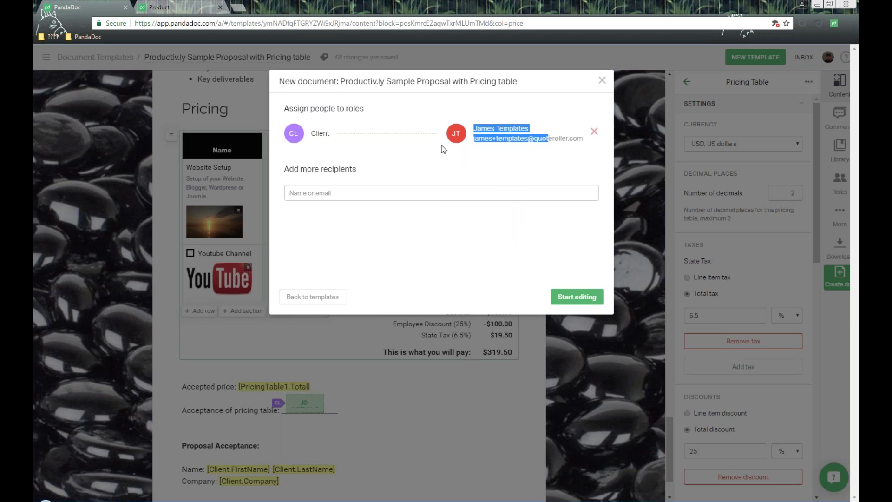
# Step: Check the options for adding more recipients and create the document with only the Client role assigned
pyautogui.click(362, 186)
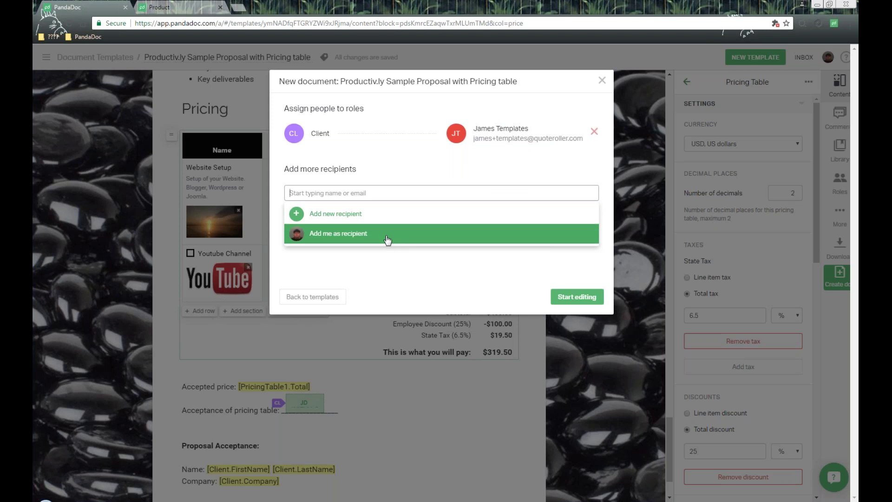
pyautogui.click(622, 247)
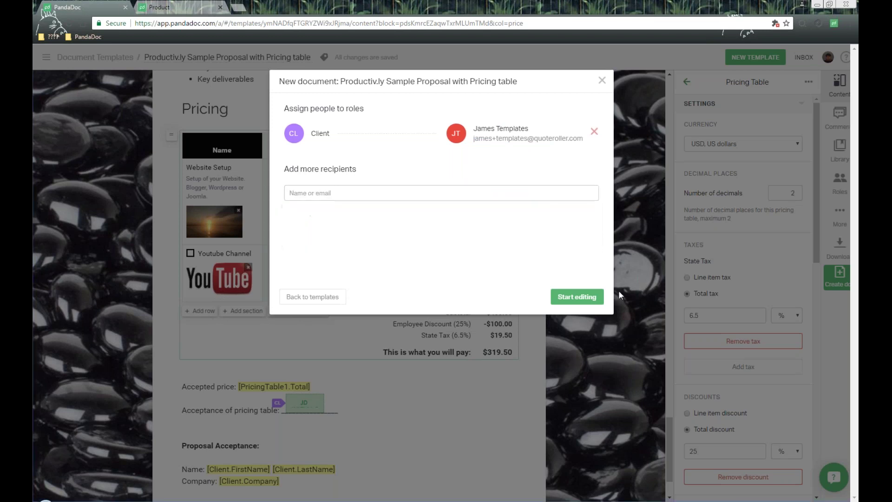
pyautogui.click(582, 300)
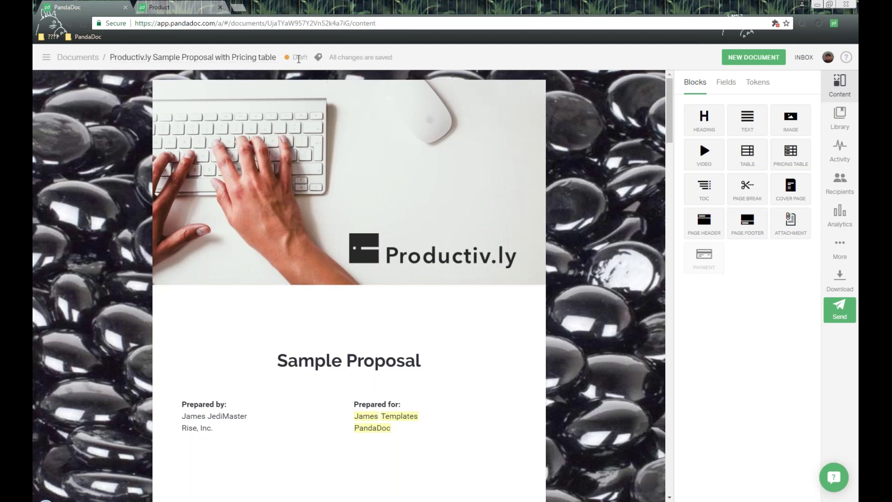
# Step: Review the new draft document from its cover page down to the pricing table and the accepted price
pyautogui.moveTo(308, 56); pyautogui.dragTo(296, 57)
pyautogui.scroll(-1, 491, 282)
pyautogui.scroll(-2, 491, 282)
pyautogui.scroll(-3, 421, 296)
pyautogui.scroll(-8, 429, 298)
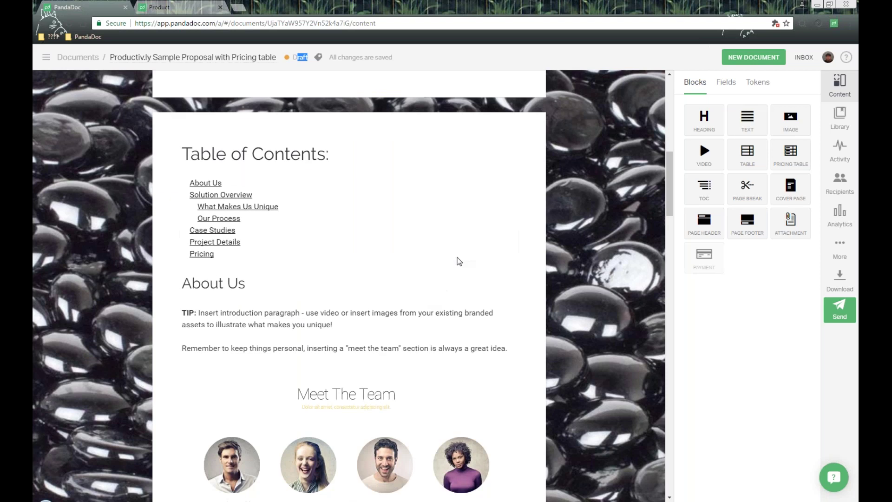
pyautogui.scroll(-8, 437, 243)
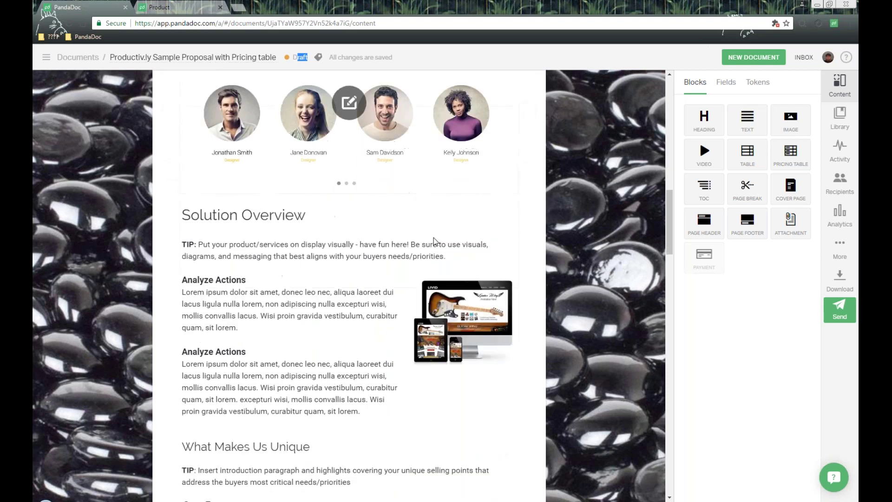
pyautogui.scroll(-9, 435, 241)
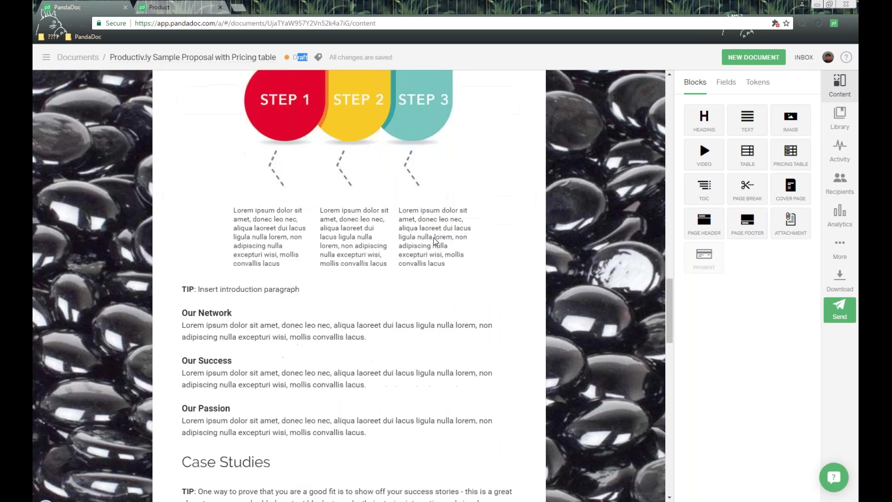
pyautogui.scroll(-10, 433, 244)
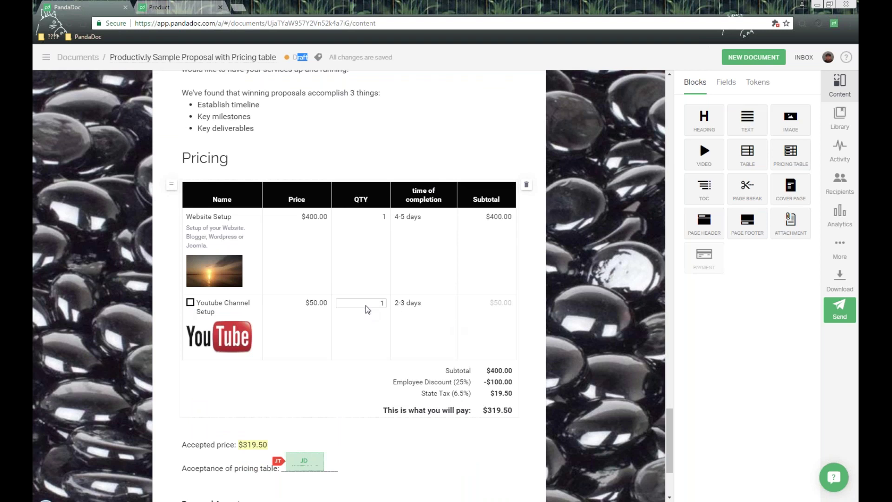
# Step: Start sending the draft and append "For", the client's first name and "- April 11th" to the document name
pyautogui.scroll(-1, 372, 293)
pyautogui.scroll(-2, 372, 293)
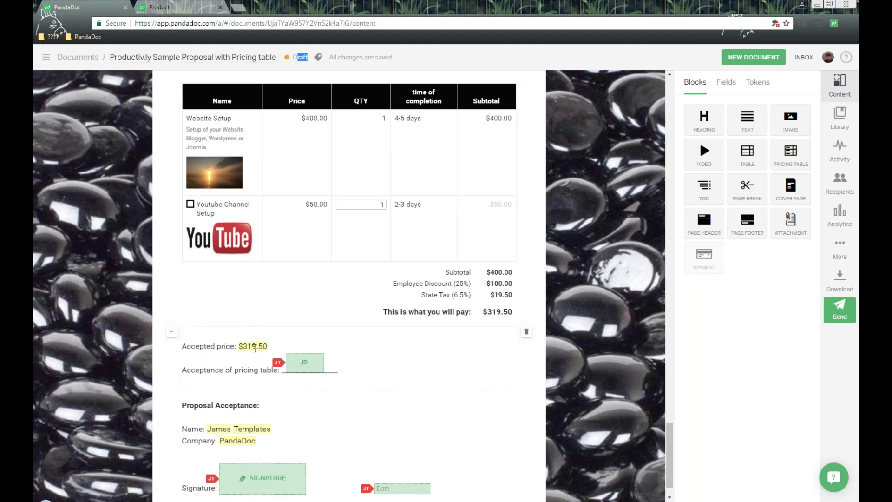
pyautogui.scroll(-1, 354, 344)
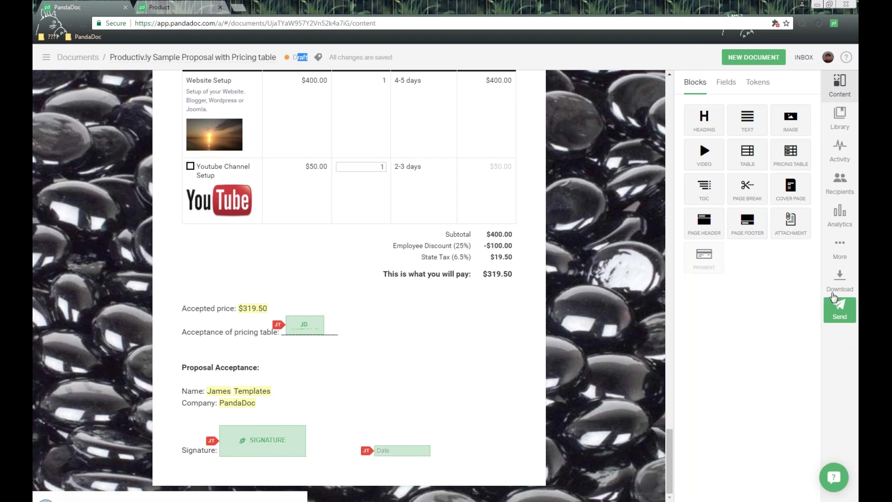
pyautogui.click(840, 310)
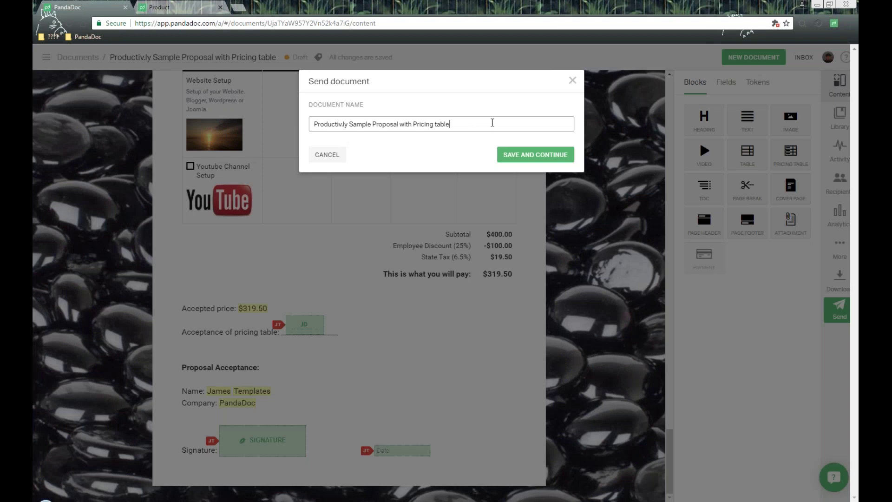
pyautogui.write('For James')
pyautogui.write(' - APri')
pyautogui.write('ril 11th')
pyautogui.click(537, 154)
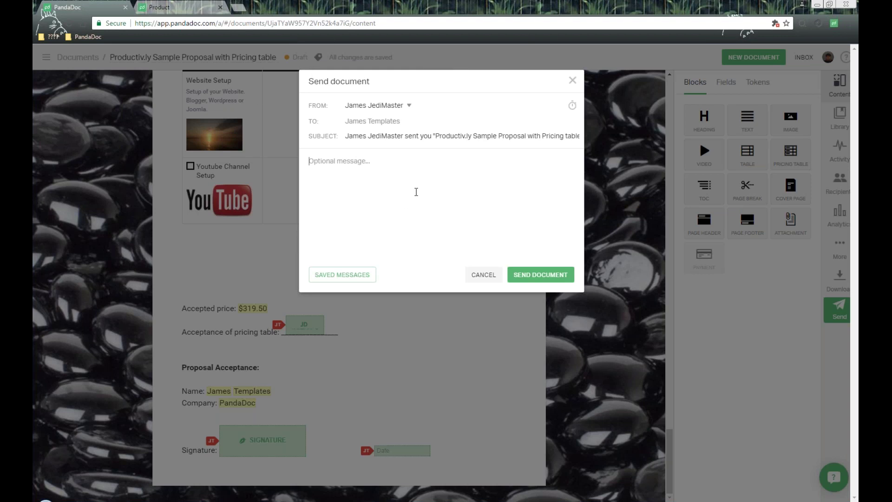
# Step: Insert the saved "Example Message" as the email text and send the document to the client
pyautogui.moveTo(353, 136); pyautogui.dragTo(526, 137)
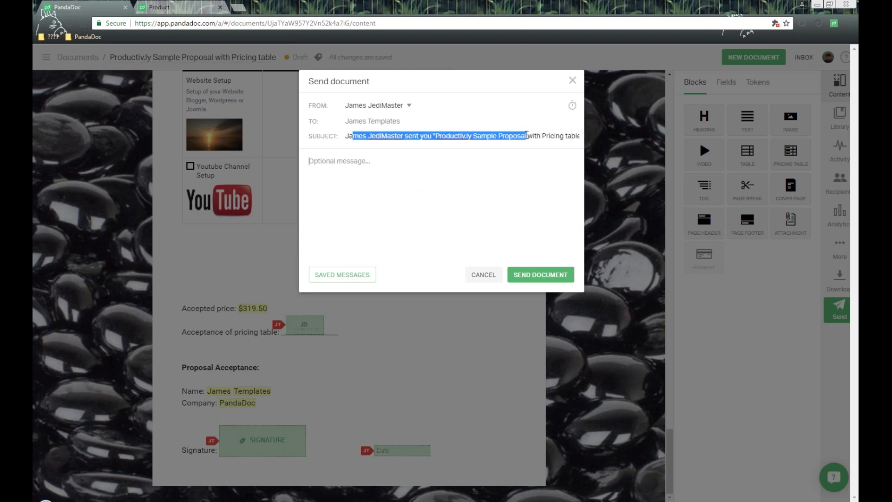
pyautogui.click(368, 170)
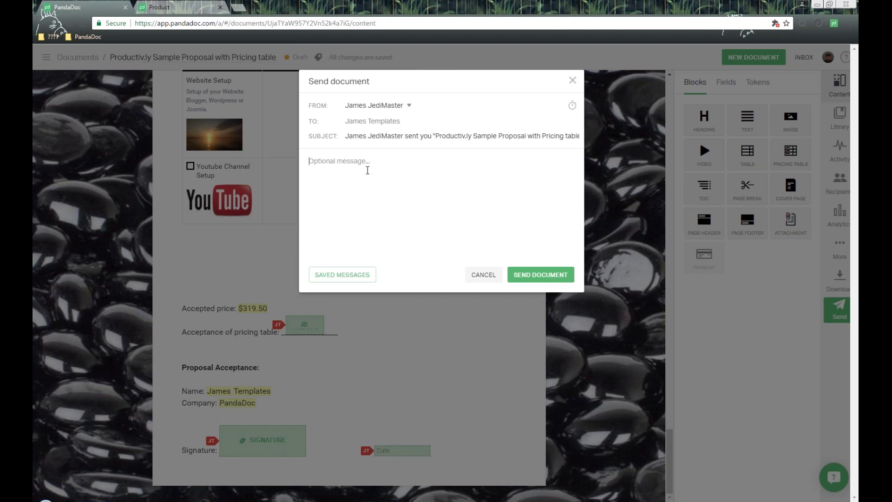
pyautogui.click(355, 275)
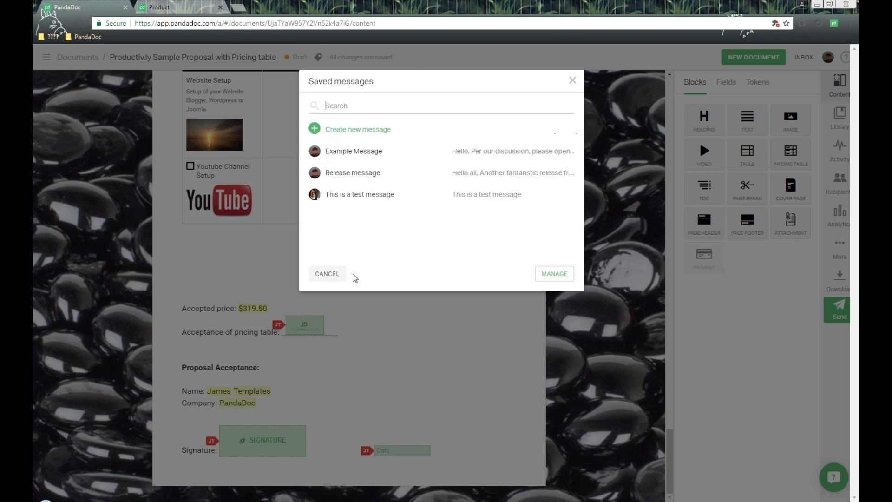
pyautogui.click(362, 160)
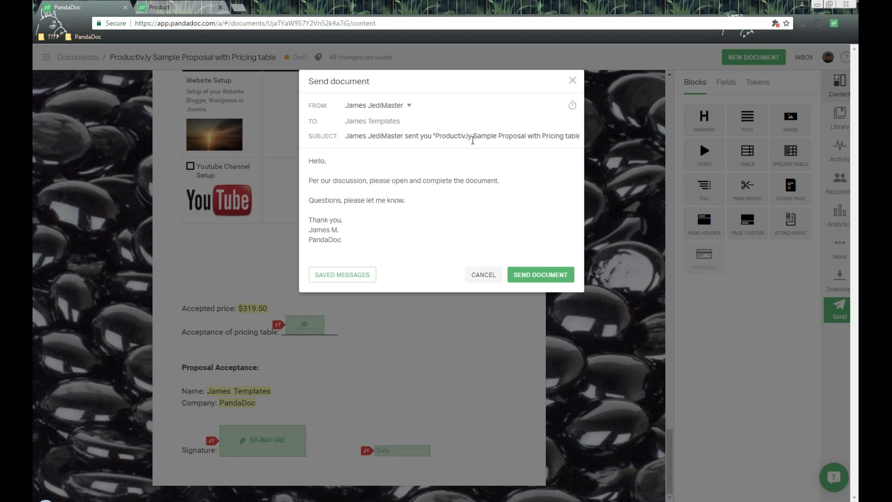
pyautogui.click(540, 274)
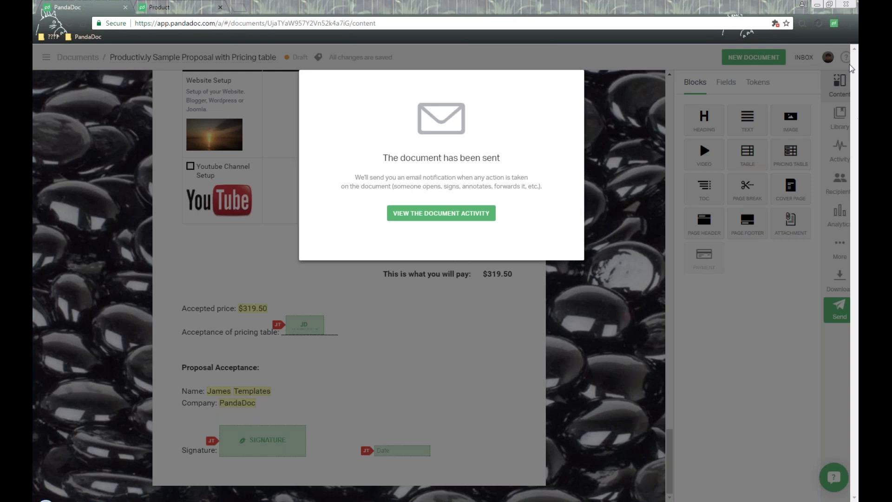
# Step: Switch to the recipient's Gmail, check the subject and message of the proposal email, and open the document from it
pyautogui.hotkey('alt', 'Tab')
pyautogui.doubleClick(630, 72)
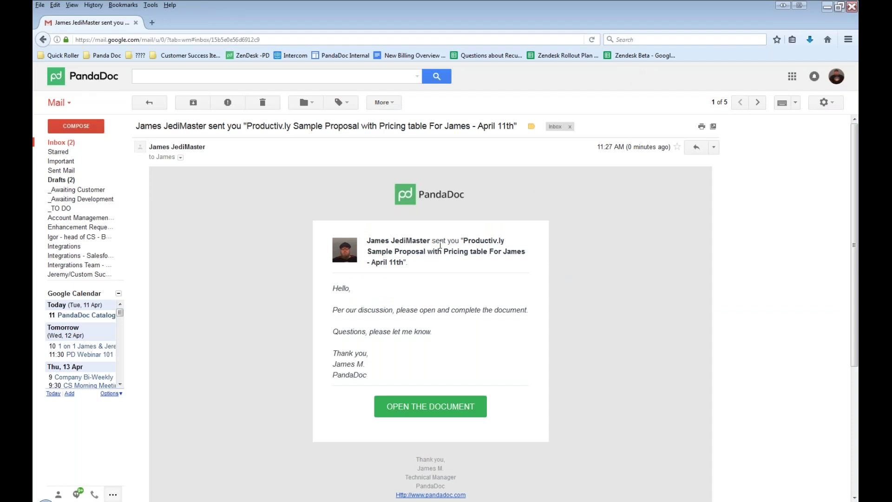
pyautogui.moveTo(209, 126); pyautogui.dragTo(534, 130)
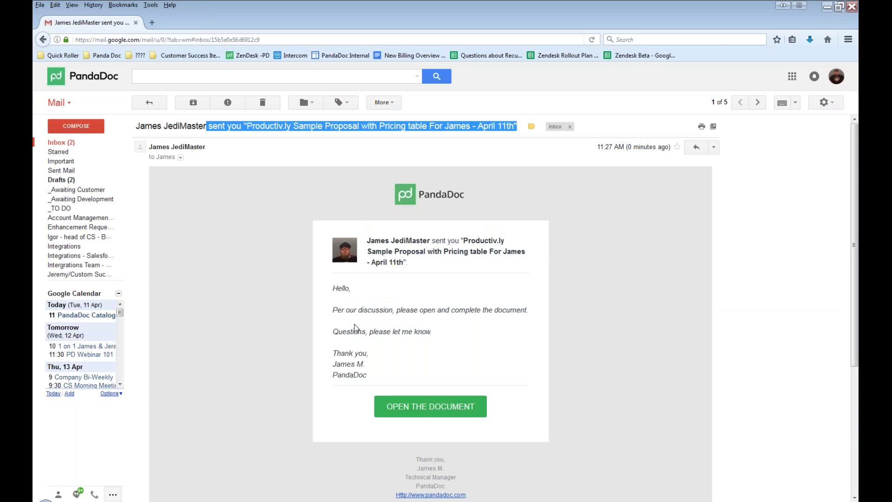
pyautogui.moveTo(403, 299); pyautogui.dragTo(364, 236)
pyautogui.click(460, 325)
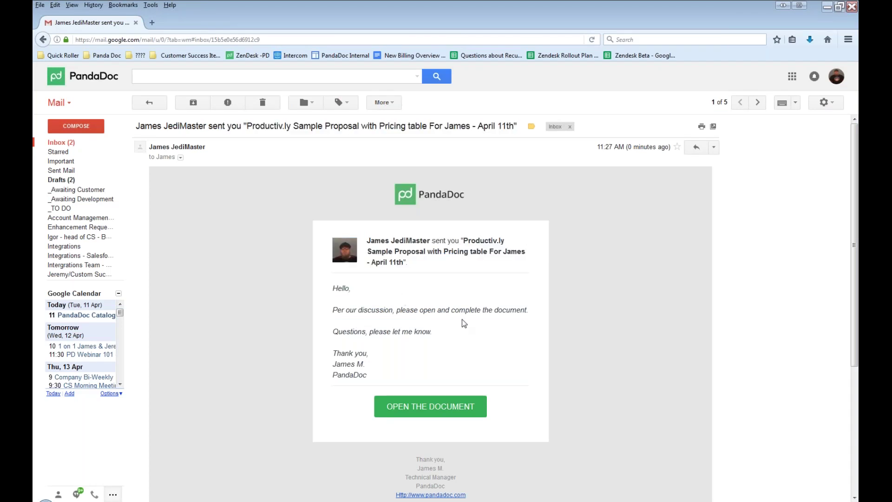
pyautogui.click(442, 409)
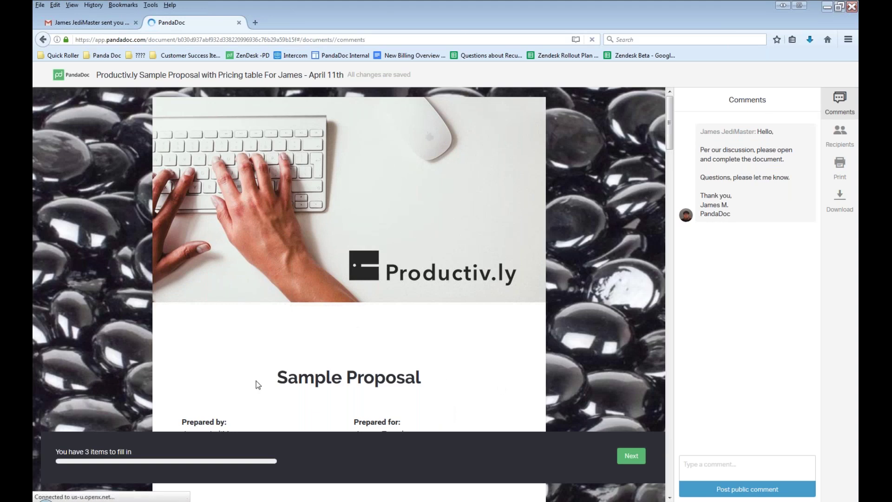
# Step: Review the received proposal down to the Pricing section and view the Website Setup image enlarged
pyautogui.scroll(-10, 540, 265)
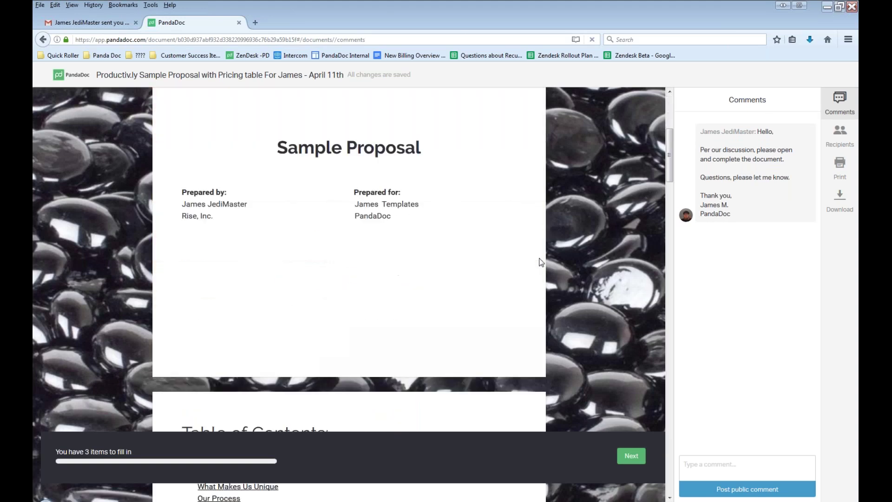
pyautogui.scroll(-5, 540, 265)
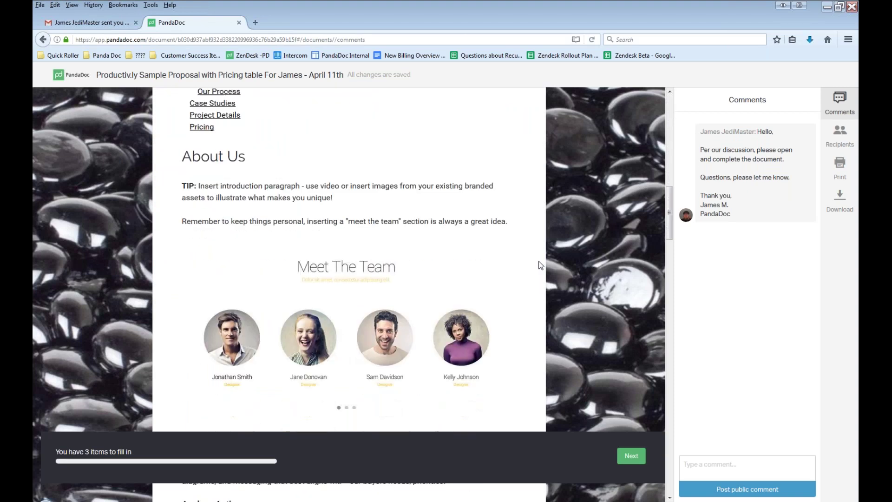
pyautogui.scroll(-8, 541, 265)
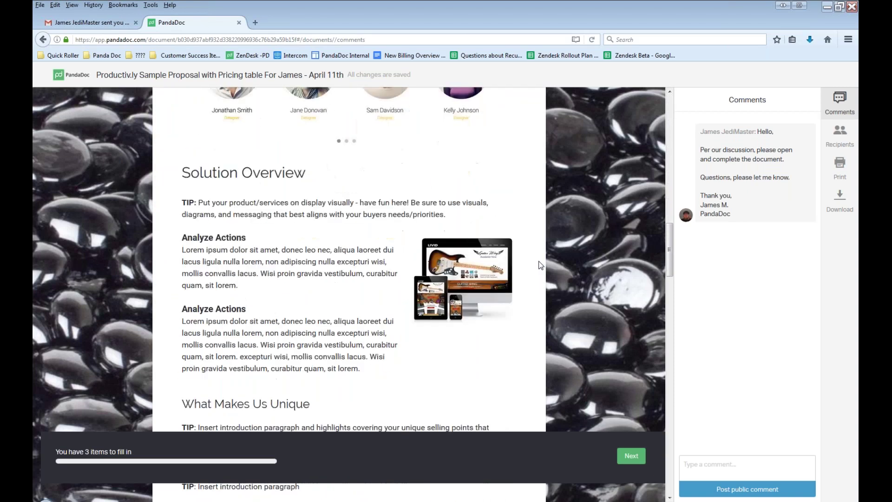
pyautogui.scroll(-8, 541, 265)
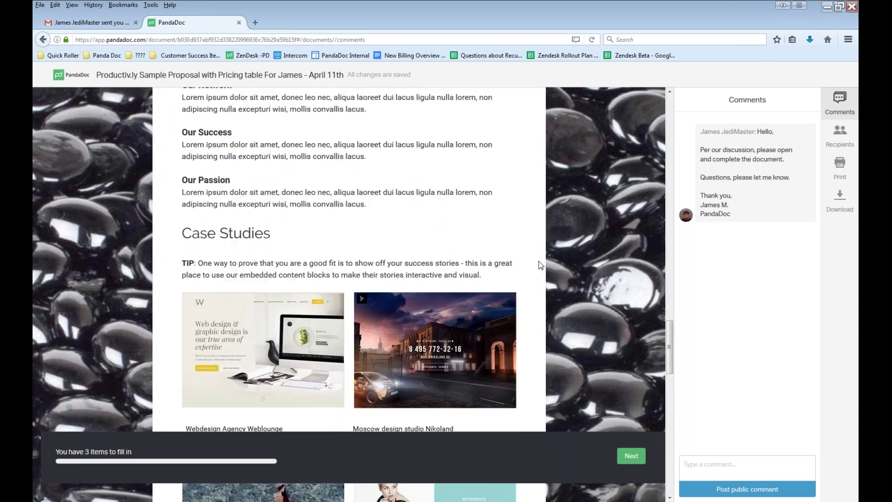
pyautogui.scroll(-10, 540, 265)
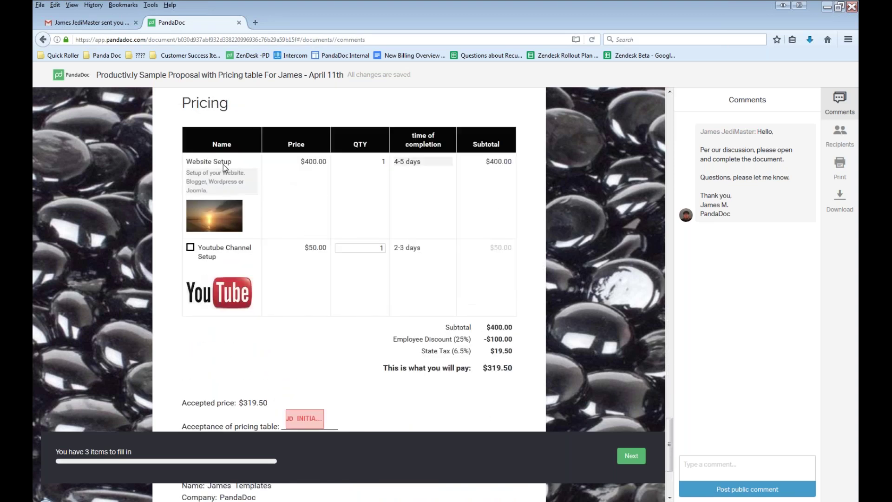
pyautogui.click(222, 220)
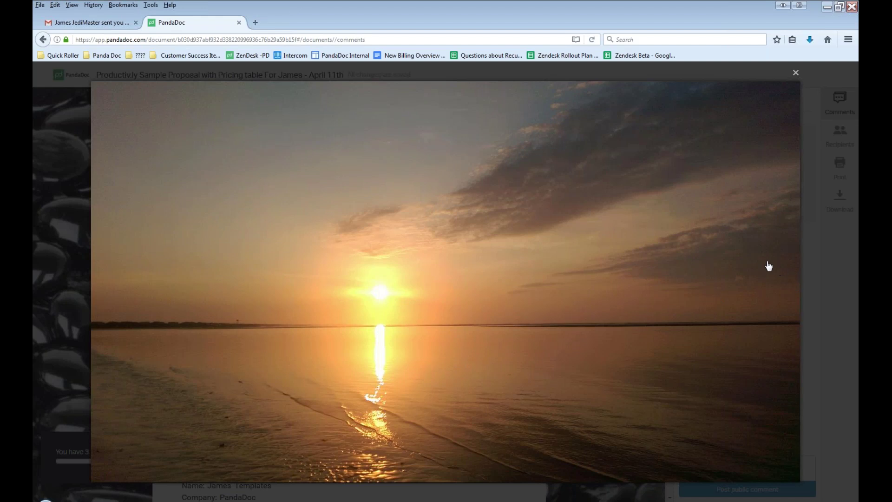
pyautogui.click(796, 74)
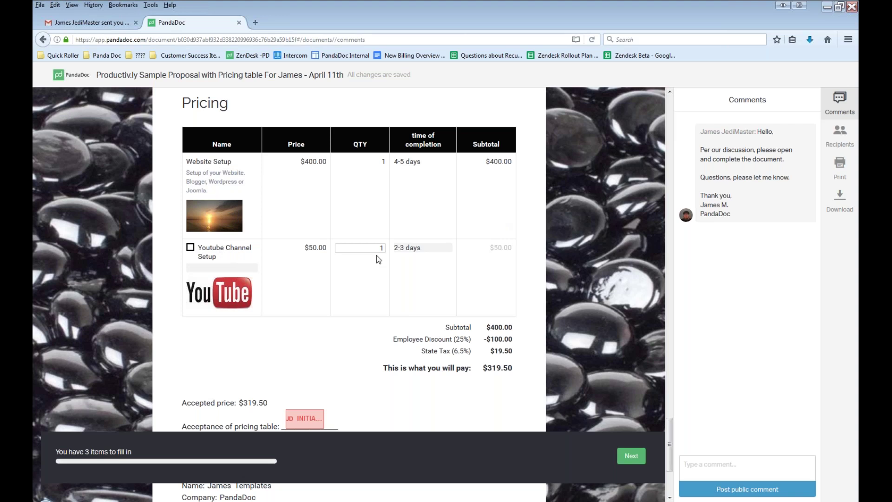
# Step: Include the optional Youtube Channel Setup item in the pricing table and set its quantity to 3
pyautogui.click(190, 246)
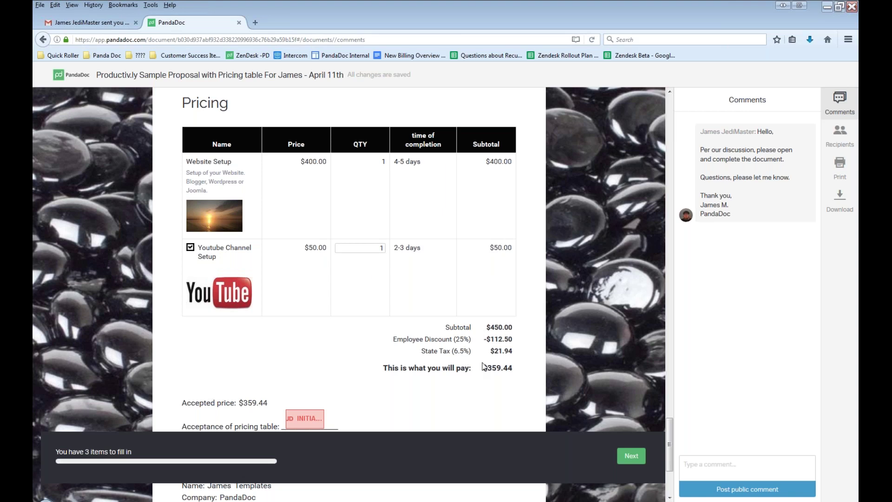
pyautogui.click(375, 249)
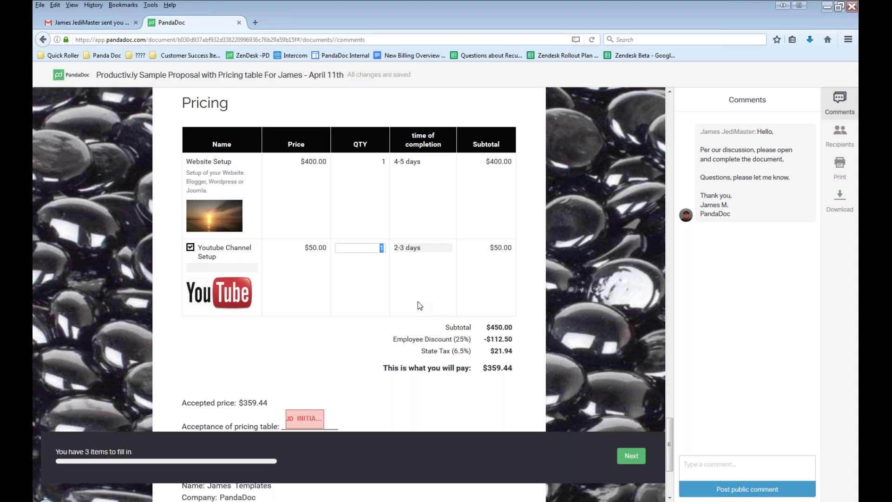
pyautogui.write('3')
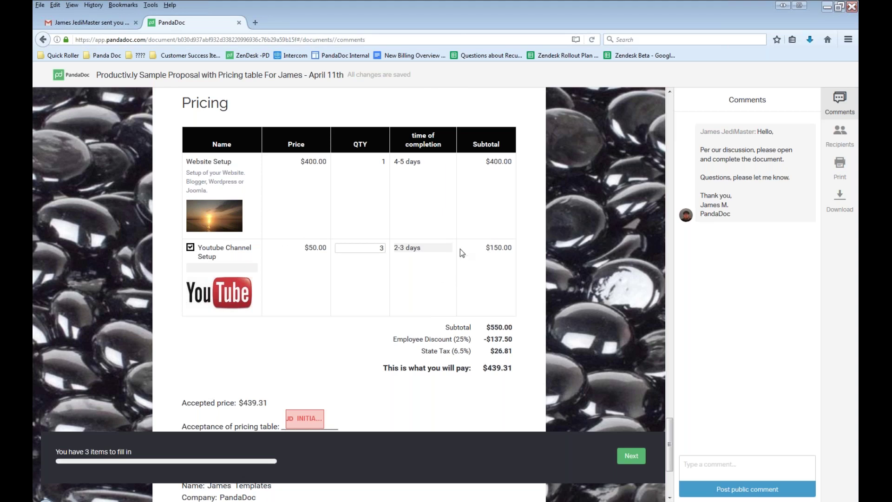
# Step: Check the recalculated subtotal, discount, tax and accepted price, along with the acceptance and signature fields below
pyautogui.scroll(-2, 506, 276)
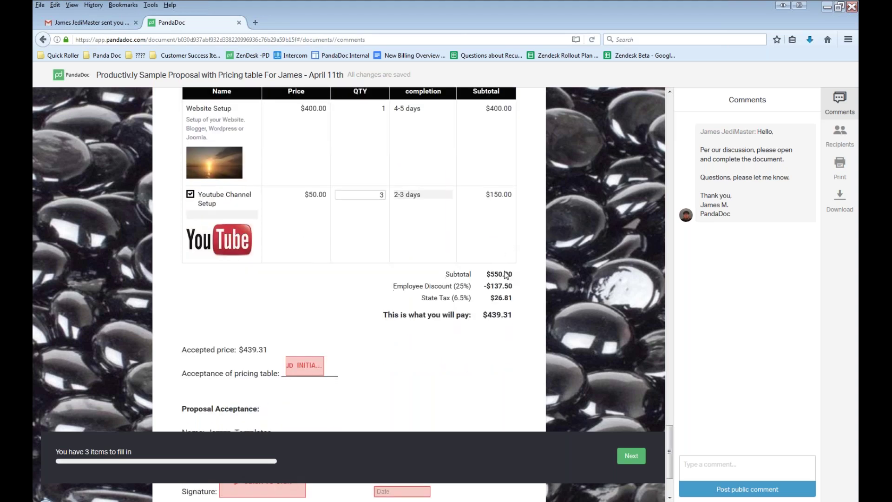
pyautogui.scroll(2, 488, 169)
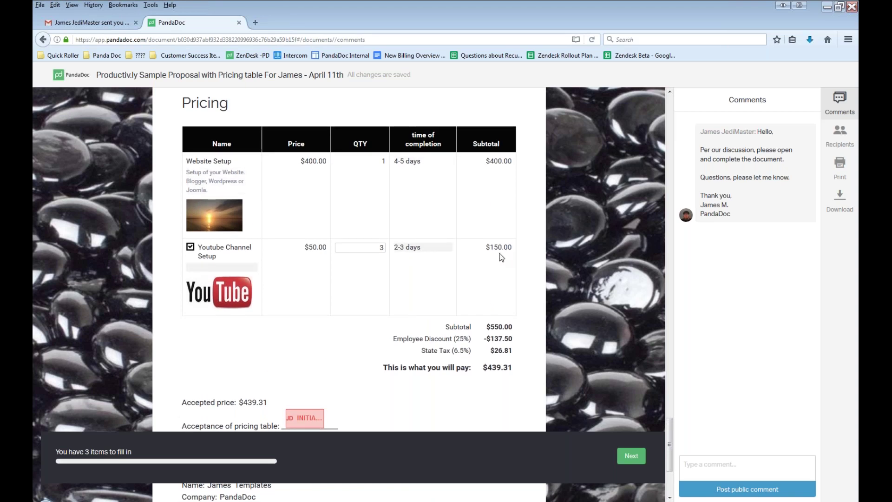
pyautogui.scroll(-2, 502, 258)
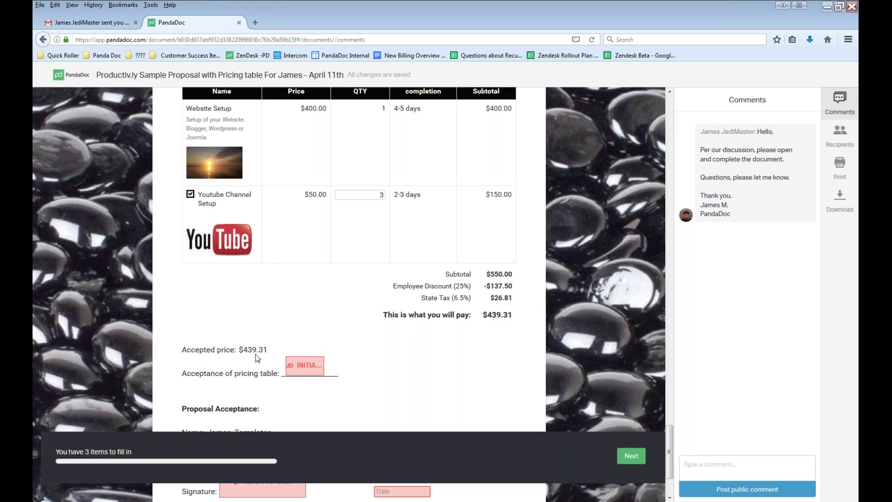
pyautogui.tripleClick(279, 349)
pyautogui.moveTo(243, 350); pyautogui.dragTo(288, 351)
pyautogui.scroll(-2, 430, 367)
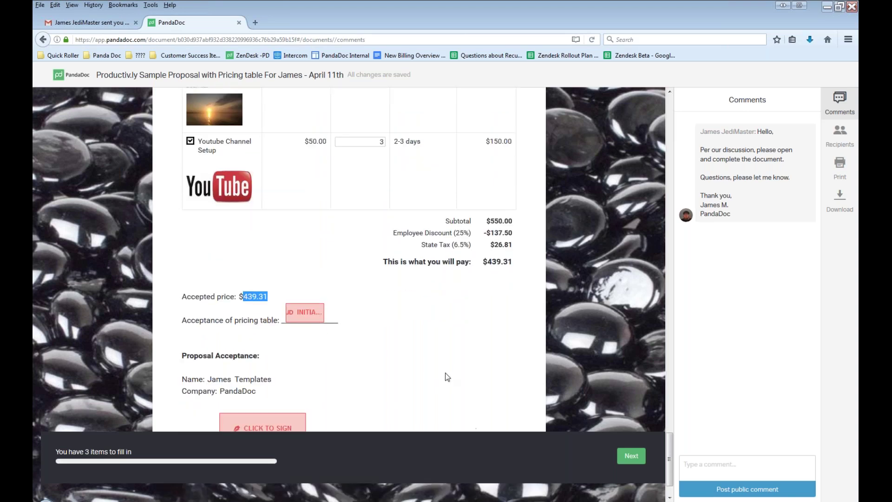
pyautogui.scroll(-2, 434, 351)
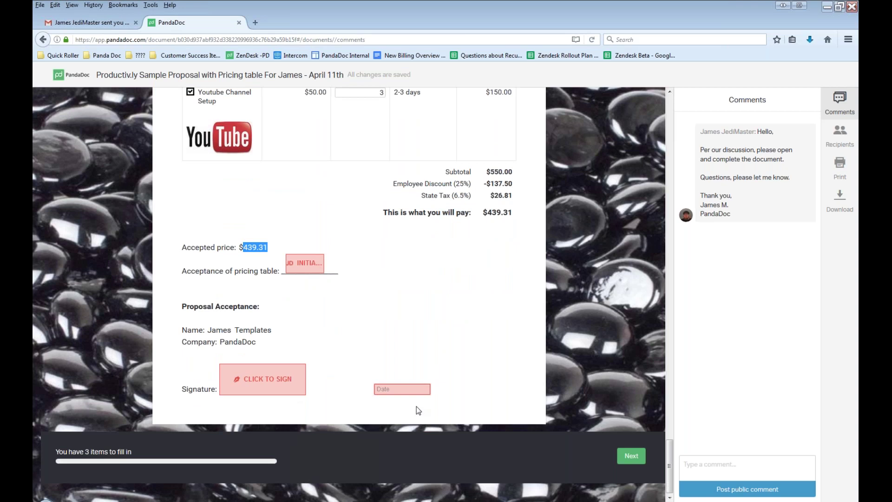
# Step: Accept the suggested typed initials for the pricing table and sign the proposal with the second typed signature style
pyautogui.click(638, 460)
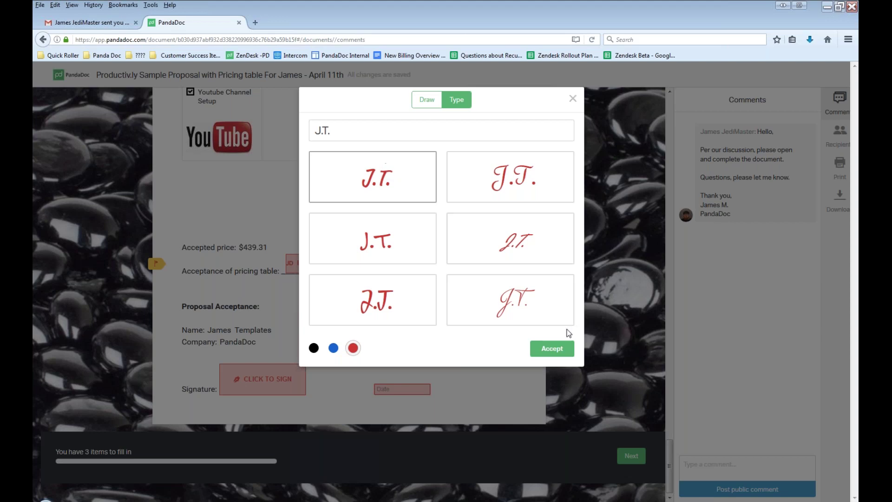
pyautogui.click(566, 349)
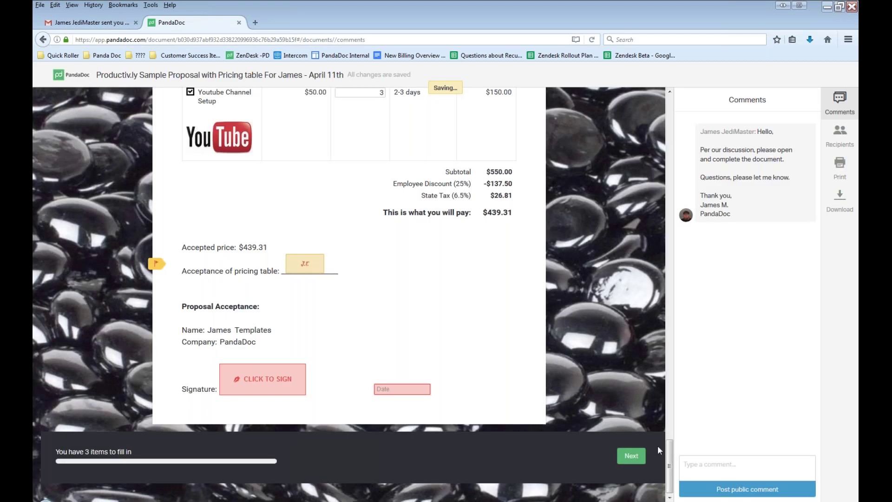
pyautogui.click(639, 457)
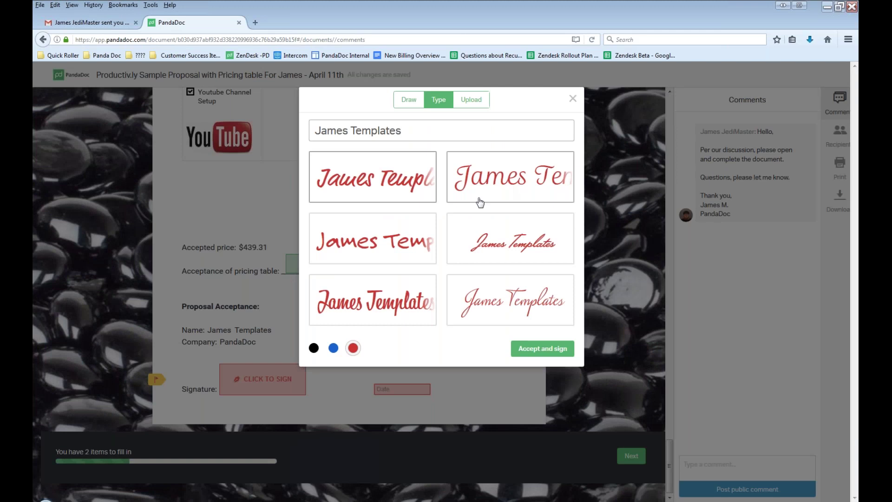
pyautogui.click(535, 173)
pyautogui.click(543, 349)
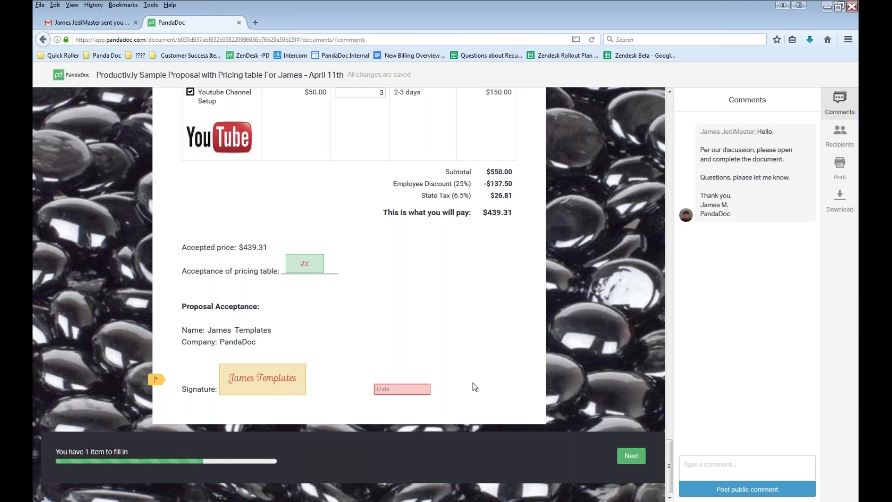
# Step: Set the signature date to 28/04/2017 and complete the document
pyautogui.click(400, 390)
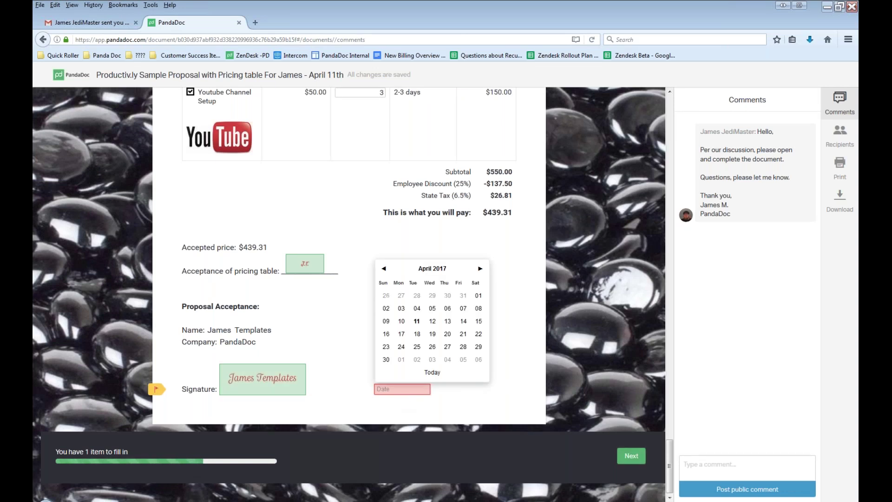
pyautogui.click(461, 353)
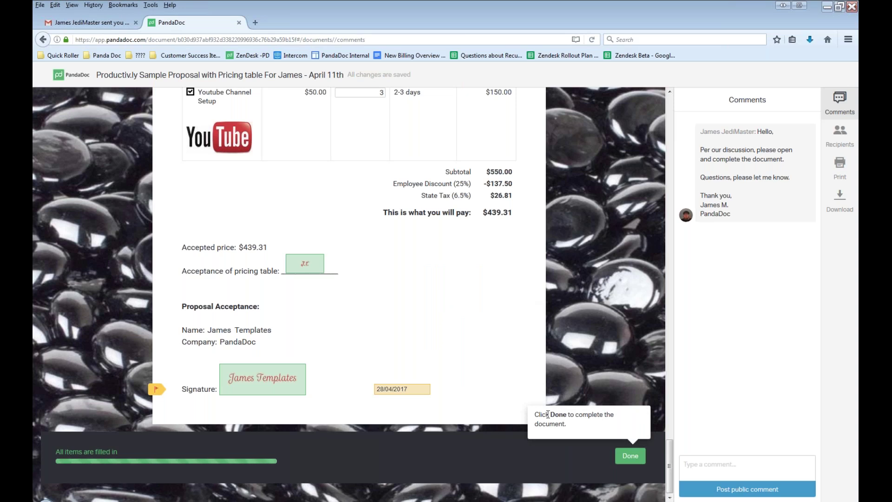
pyautogui.click(629, 456)
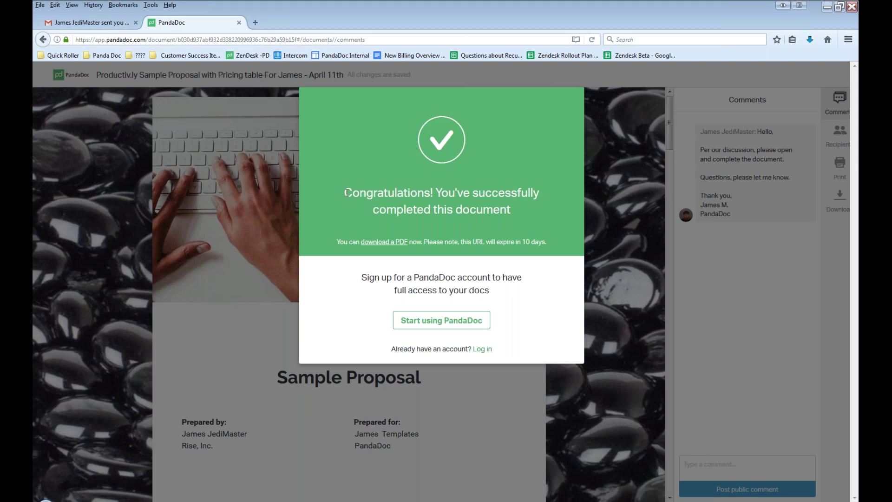
# Step: Download the completed proposal as a PDF, open it in Google Chrome and review its pricing table, initials and signature
pyautogui.click(391, 242)
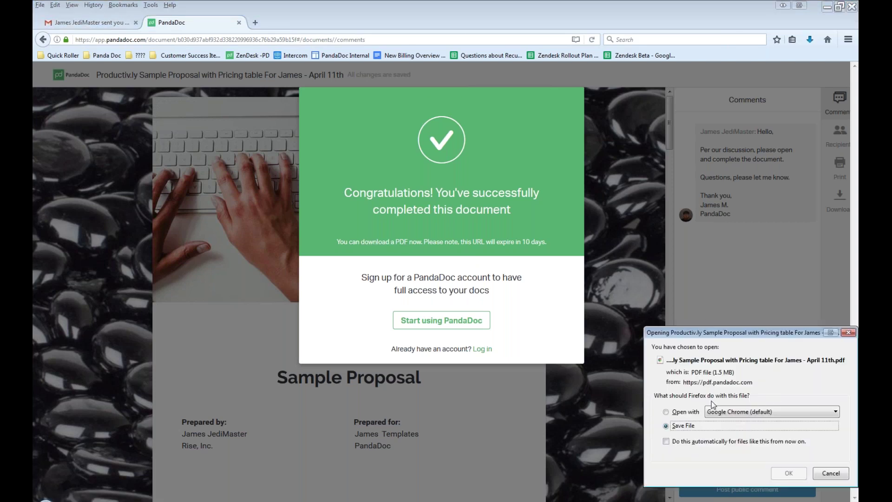
pyautogui.click(797, 475)
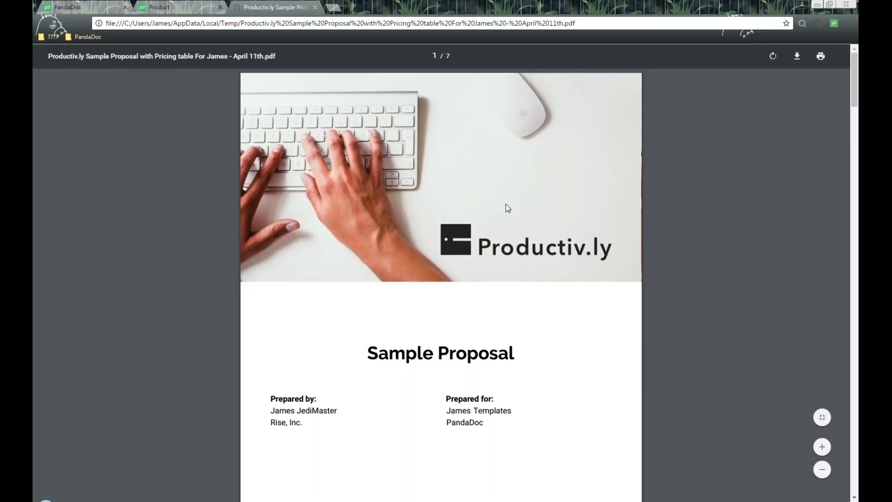
pyautogui.scroll(-7, 507, 207)
pyautogui.scroll(-16, 508, 208)
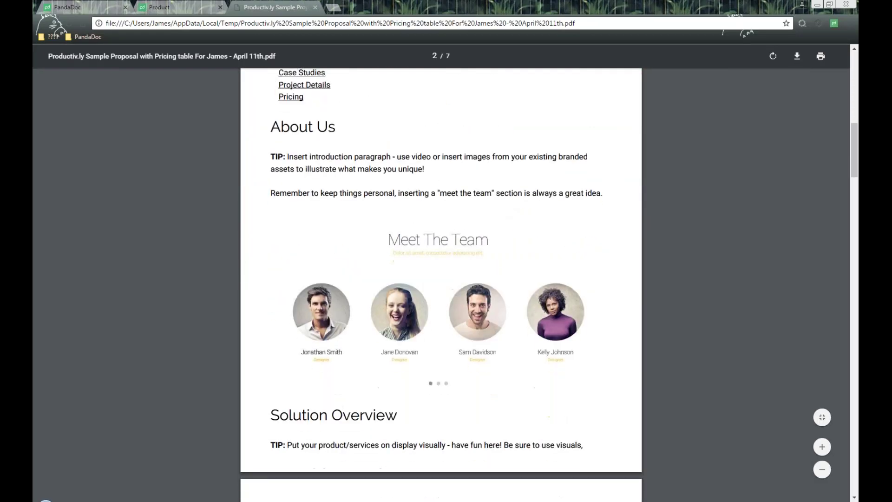
pyautogui.scroll(-20, 508, 208)
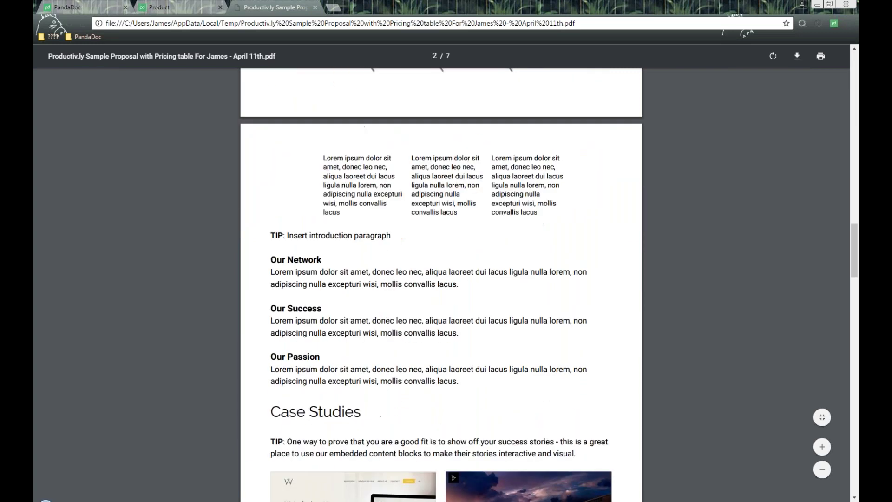
pyautogui.scroll(-14, 441, 285)
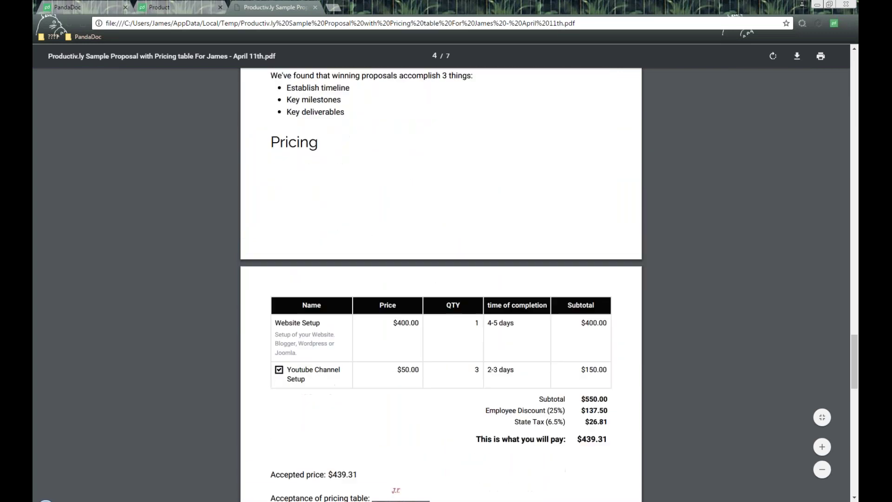
pyautogui.scroll(1, 422, 227)
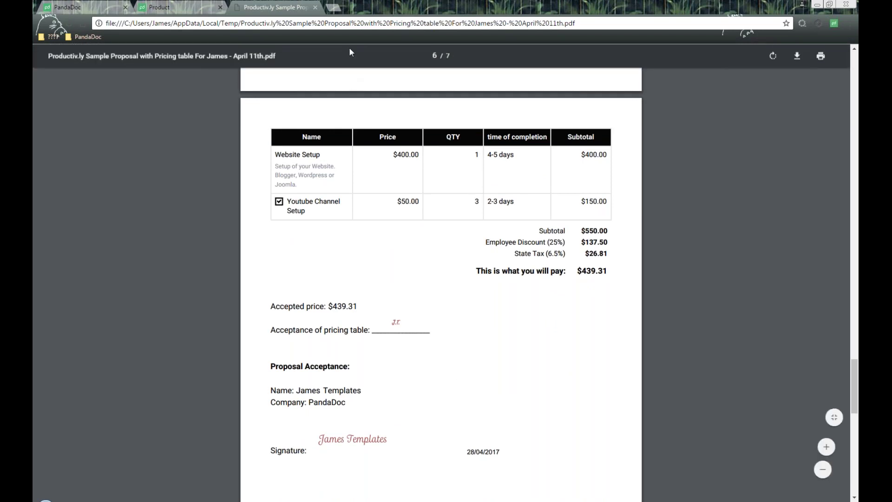
# Step: Close the PDF, return to the sender's copy of the proposal in PandaDoc and check its completed pricing table
pyautogui.click(315, 8)
pyautogui.click(74, 7)
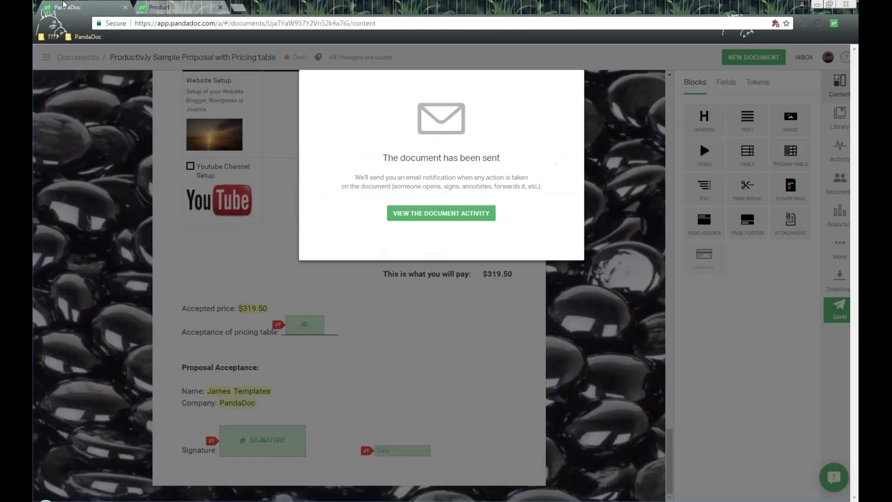
pyautogui.click(562, 315)
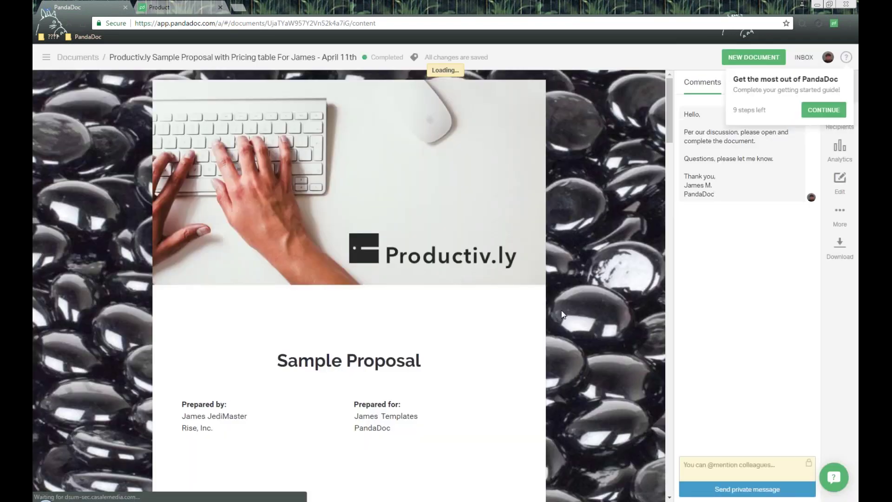
pyautogui.scroll(-10, 556, 261)
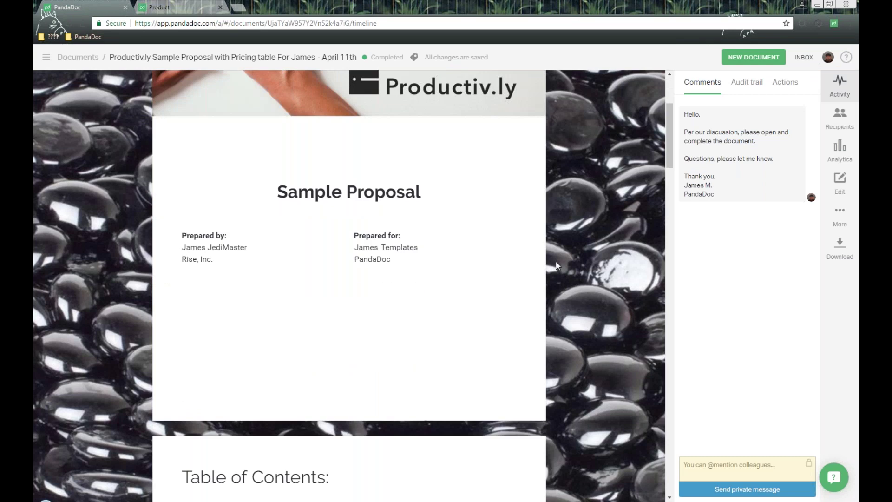
pyautogui.scroll(-8, 556, 261)
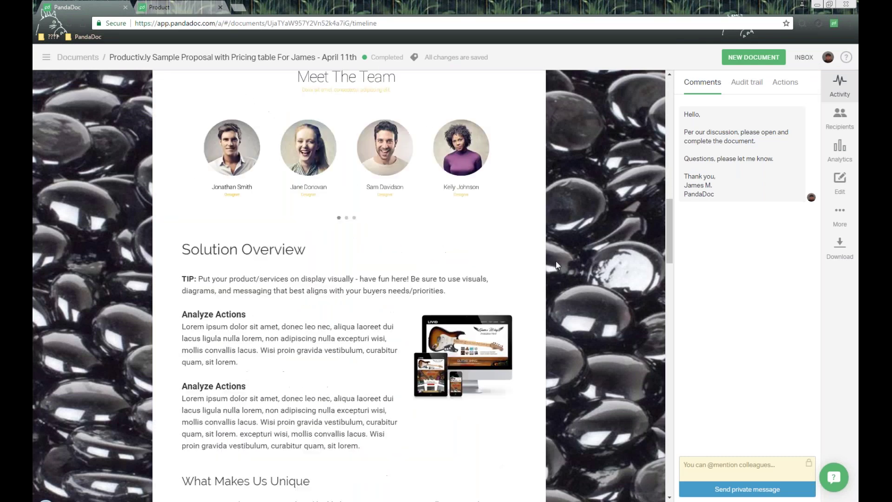
pyautogui.scroll(-1, 556, 265)
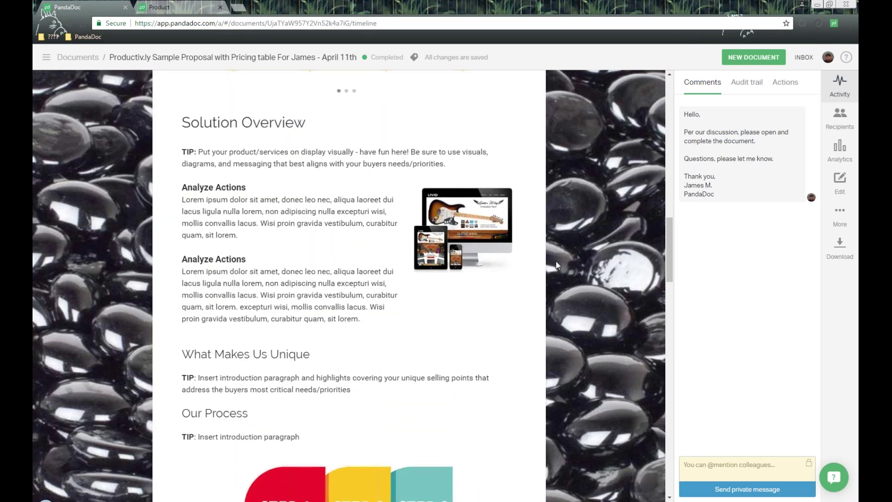
pyautogui.scroll(-10, 557, 265)
pyautogui.scroll(-2, 558, 263)
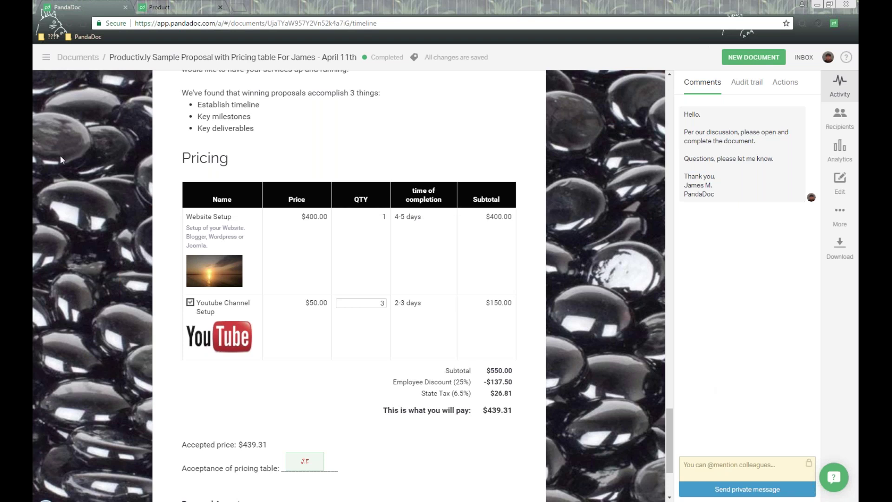
# Step: View the Cost & Margin Calculation add-on's overview in the Add-ons Store and return to the documents list
pyautogui.click(47, 57)
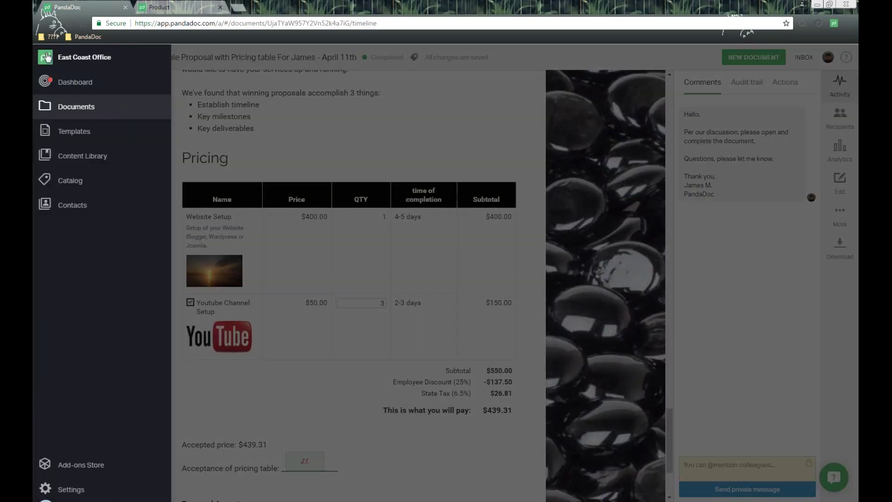
pyautogui.click(86, 466)
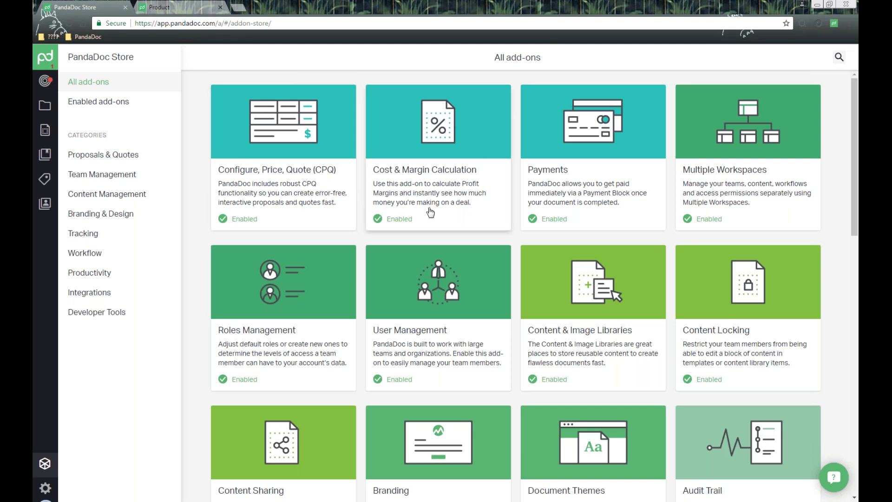
pyautogui.click(434, 182)
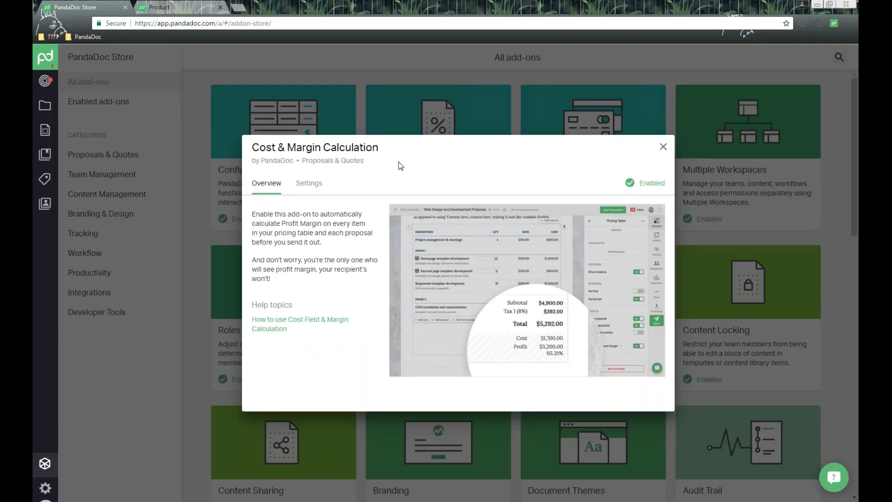
pyautogui.click(663, 147)
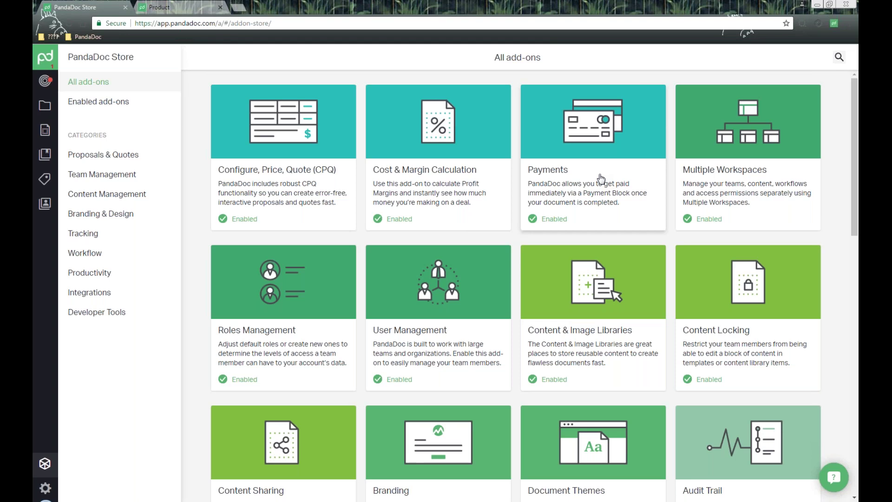
pyautogui.click(44, 107)
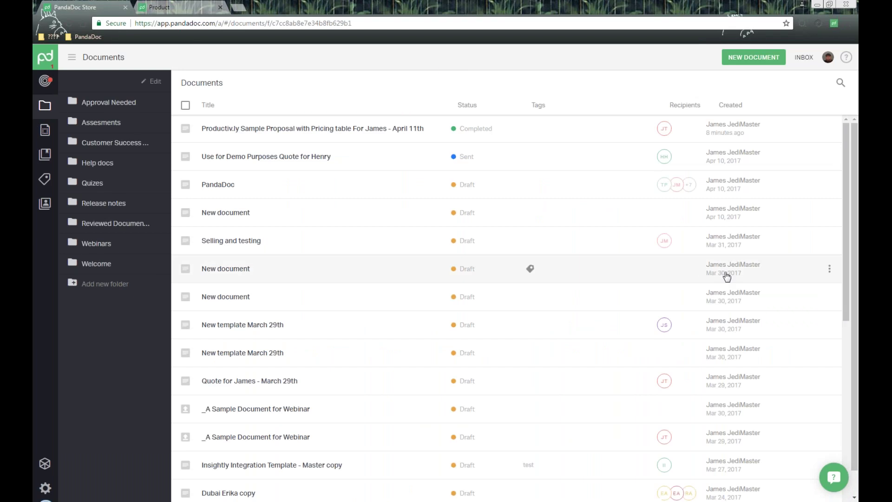